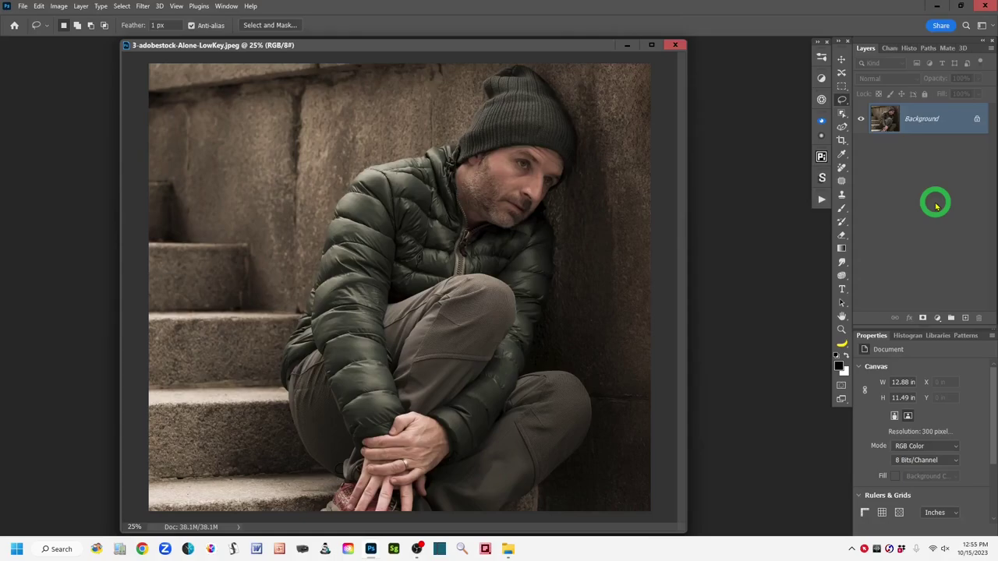
Duplicate the Background layer and open the Calculations dialog, placing it clear of the man in the photo.
{"action": "key", "text": "ctrl+j"}
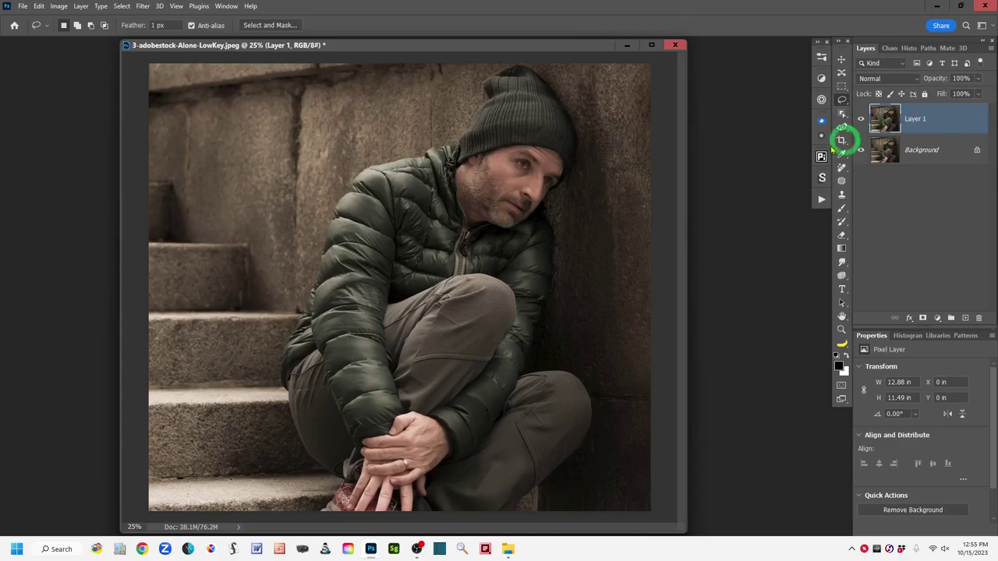
{"action": "left_click", "coordinate": [59, 7]}
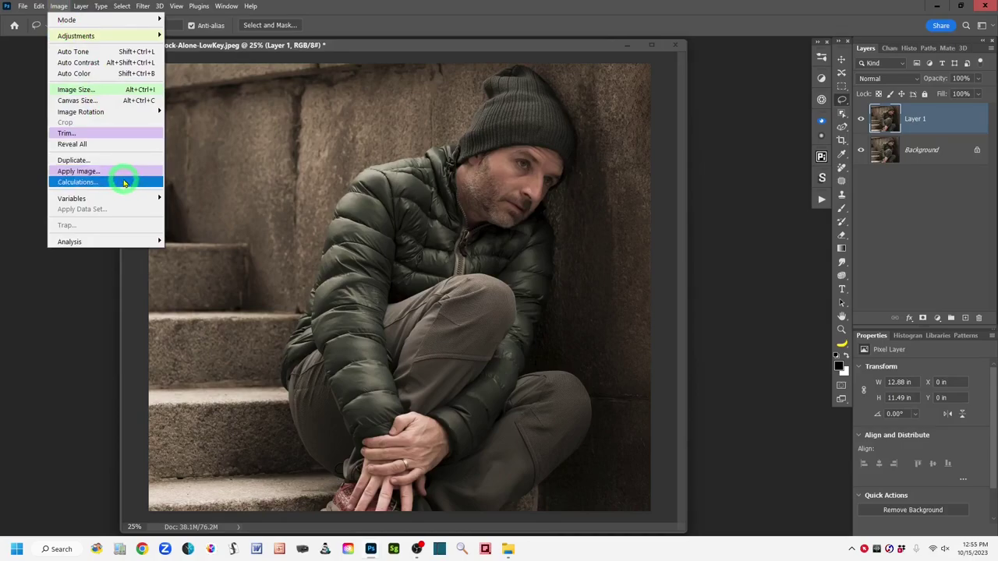
{"action": "left_click", "coordinate": [123, 182]}
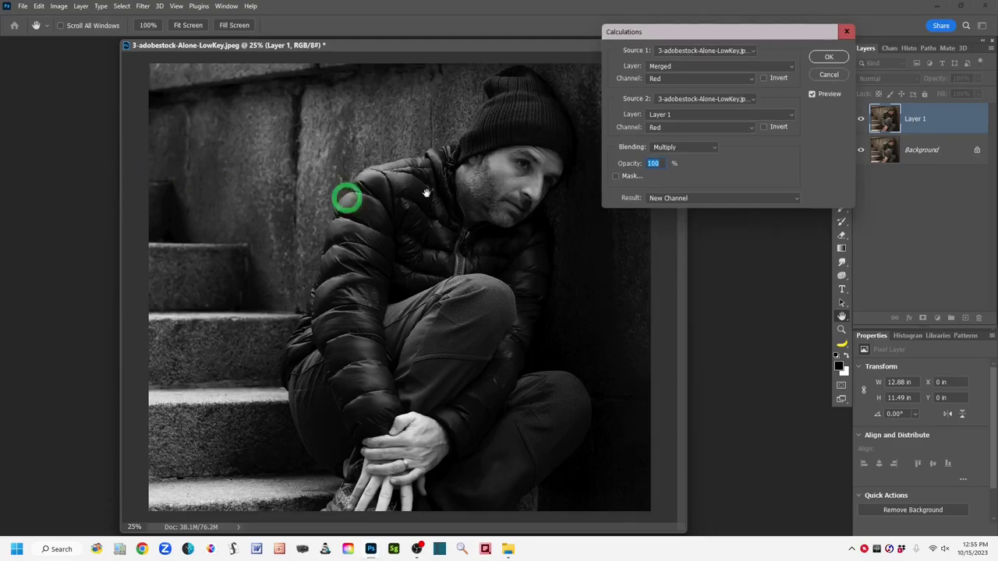
{"action": "left_click_drag", "start_coordinate": [696, 37], "coordinate": [704, 29]}
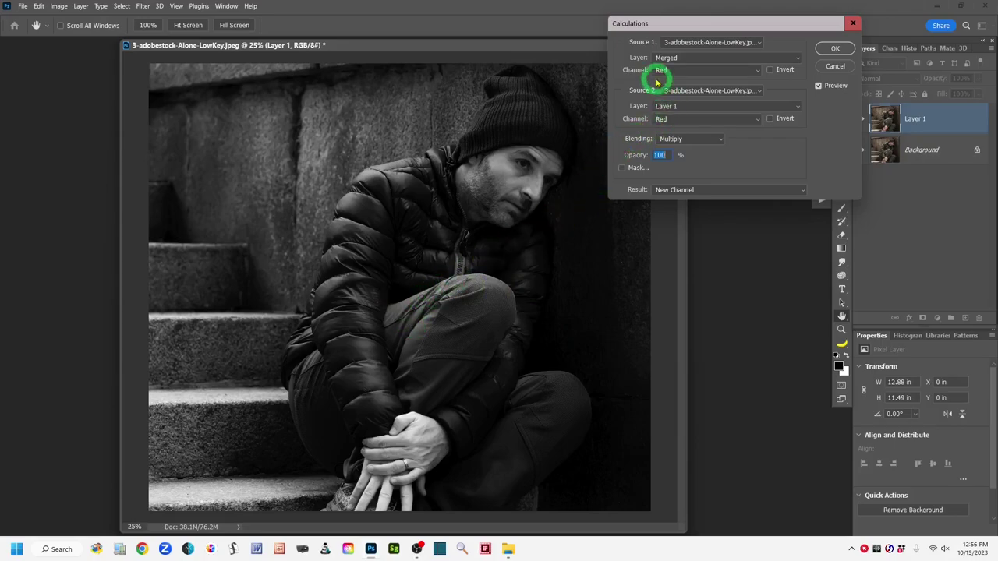
{"action": "left_click_drag", "start_coordinate": [739, 29], "coordinate": [719, 30]}
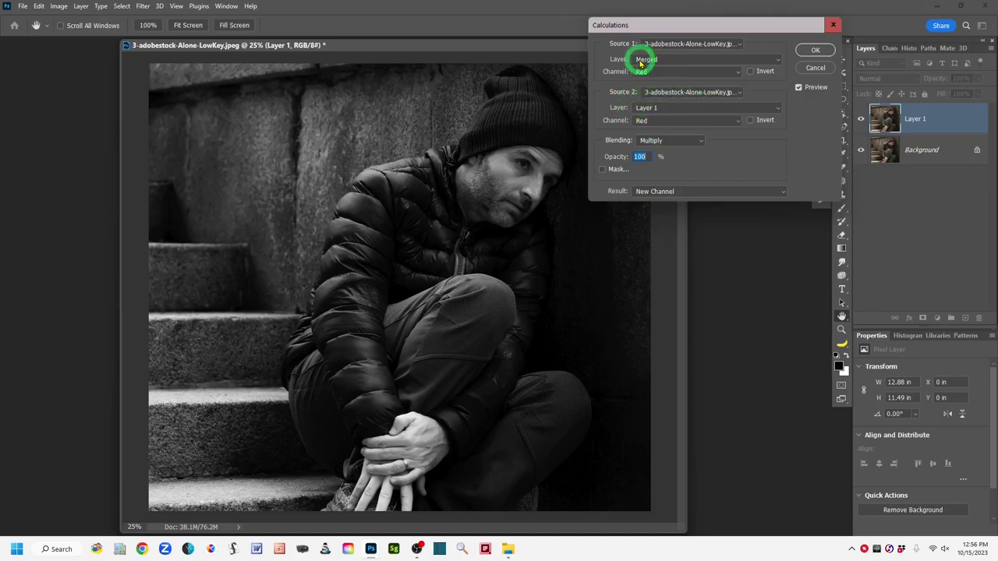
Preview the Gray, Green and Blue channels for Source 1 with the Merged layer, returning the channel to Red.
{"action": "left_click", "coordinate": [778, 62]}
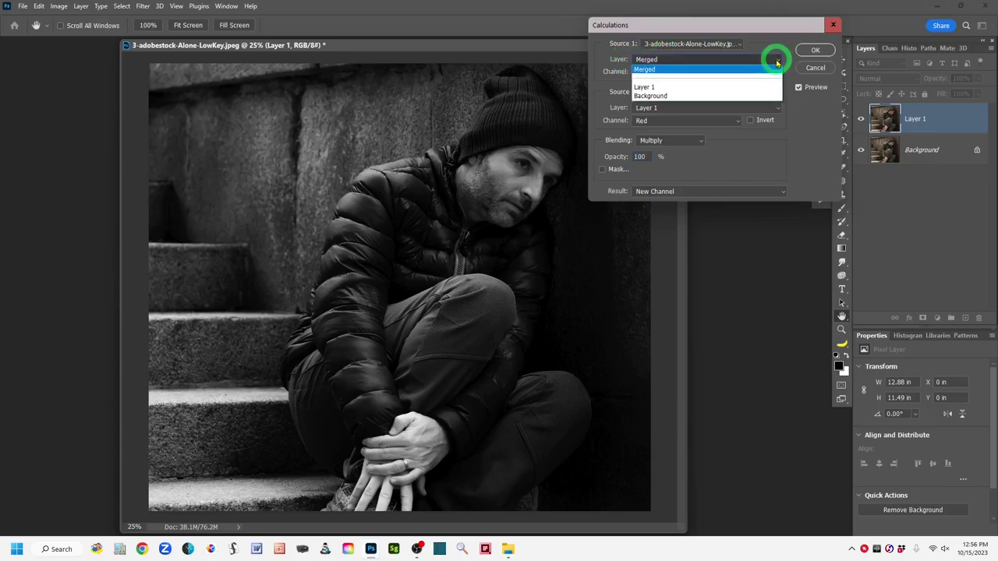
{"action": "left_click", "coordinate": [778, 61]}
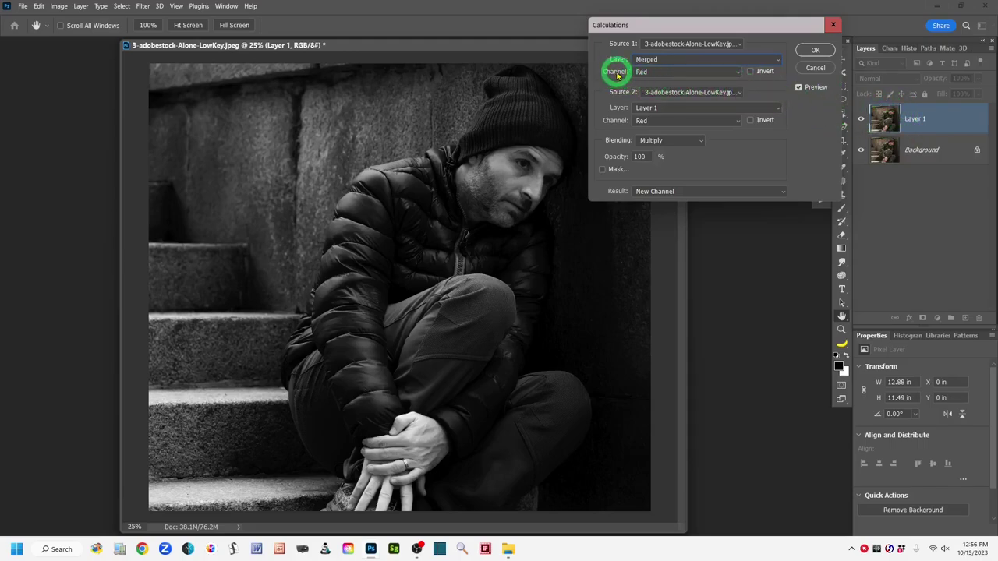
{"action": "left_click", "coordinate": [738, 71]}
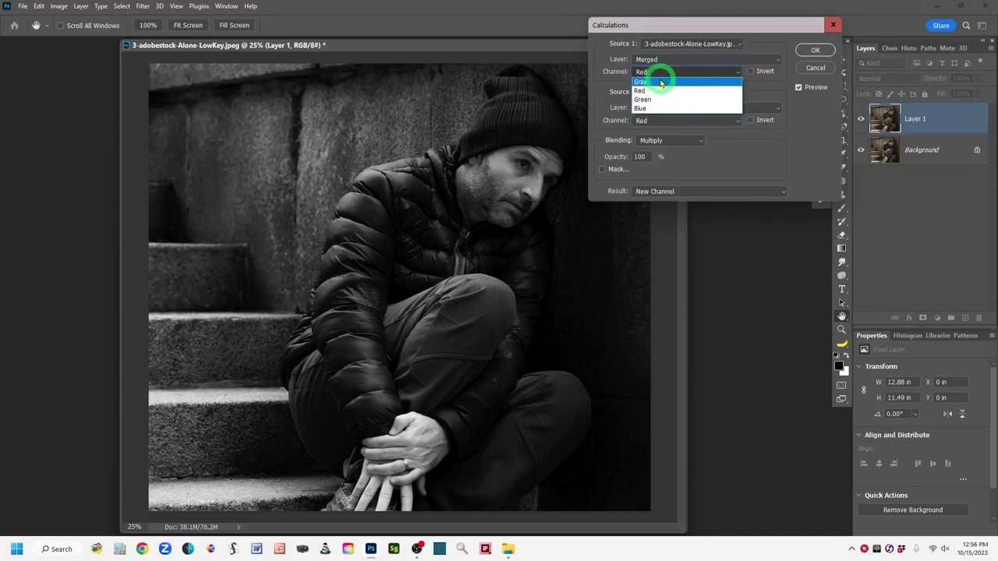
{"action": "left_click", "coordinate": [661, 83]}
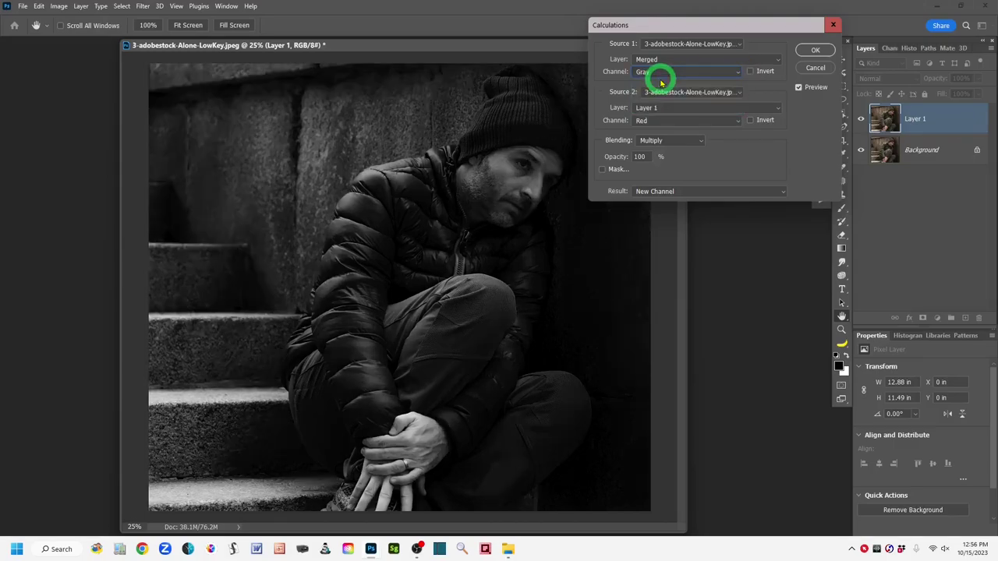
{"action": "left_click", "coordinate": [735, 72]}
{"action": "left_click", "coordinate": [697, 92]}
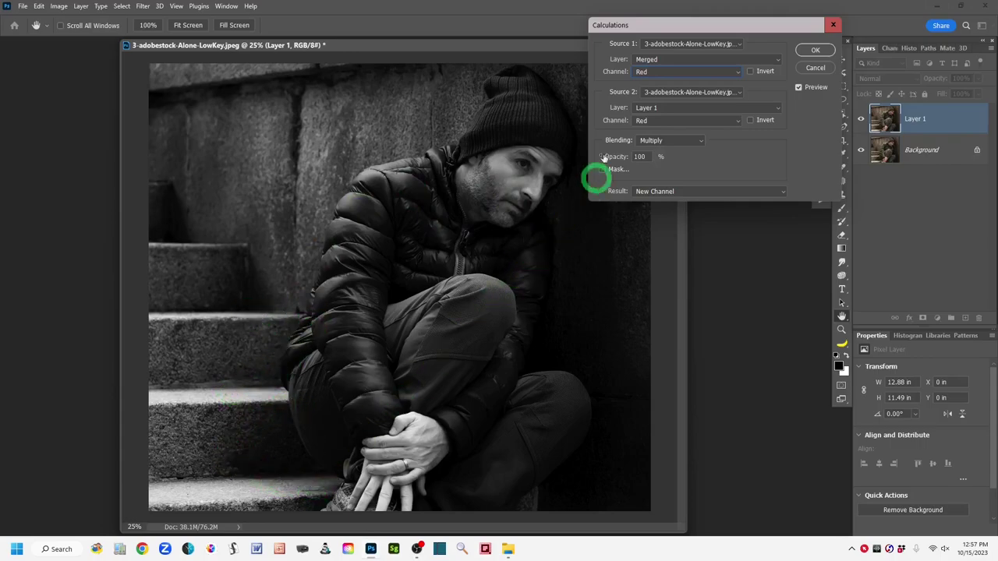
{"action": "left_click", "coordinate": [738, 74]}
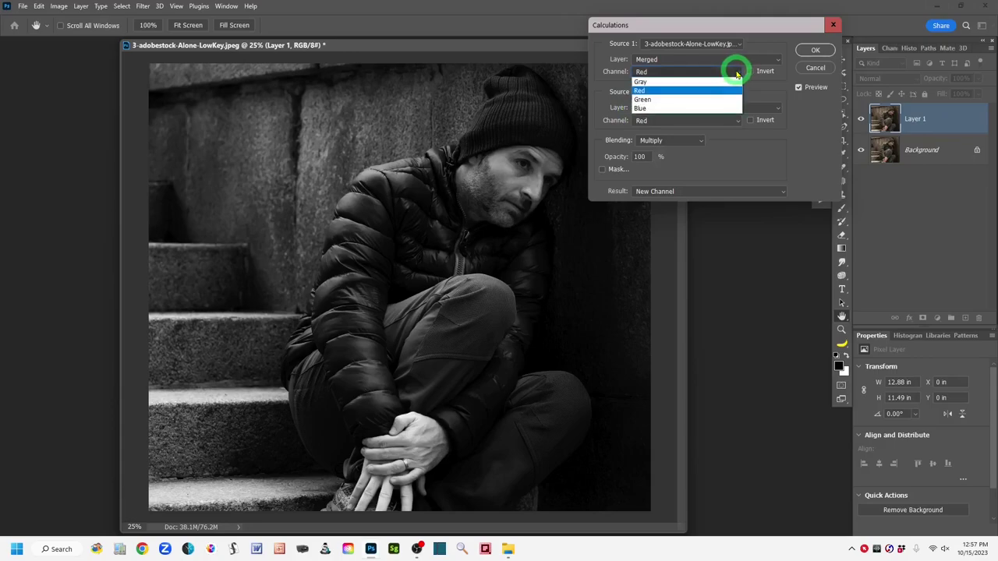
{"action": "left_click", "coordinate": [682, 100]}
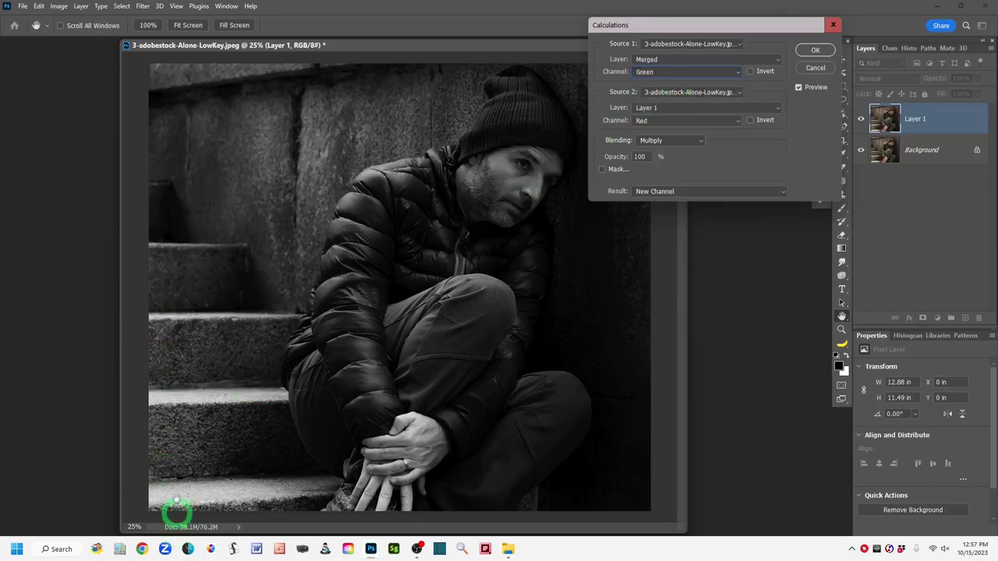
{"action": "left_click", "coordinate": [740, 72]}
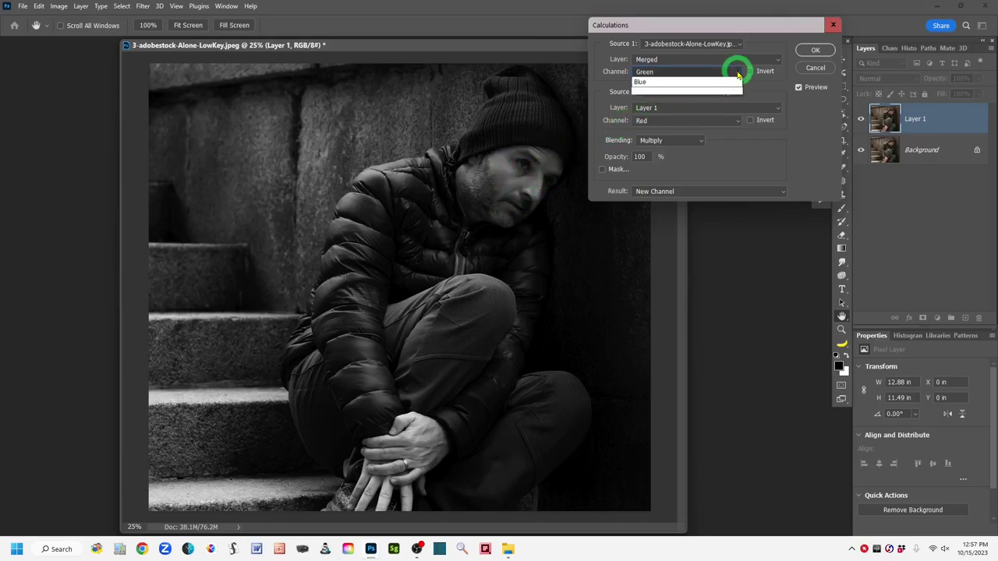
{"action": "left_click", "coordinate": [696, 109]}
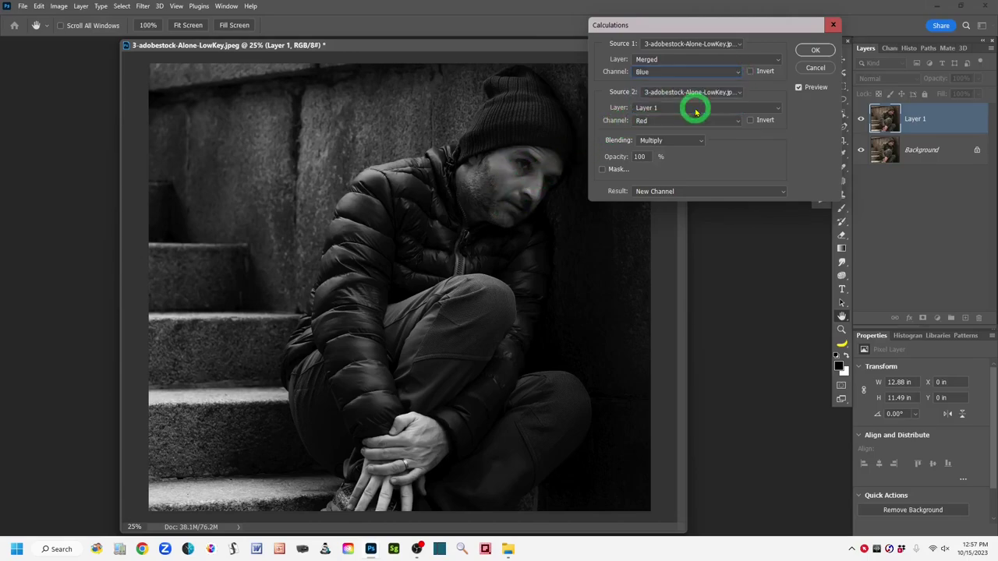
{"action": "left_click", "coordinate": [737, 73]}
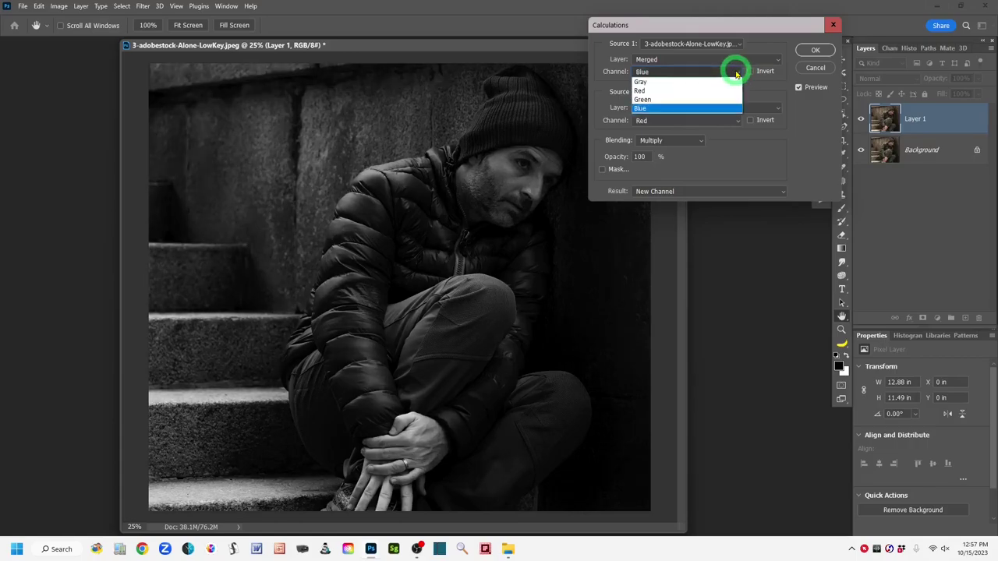
{"action": "left_click", "coordinate": [653, 92]}
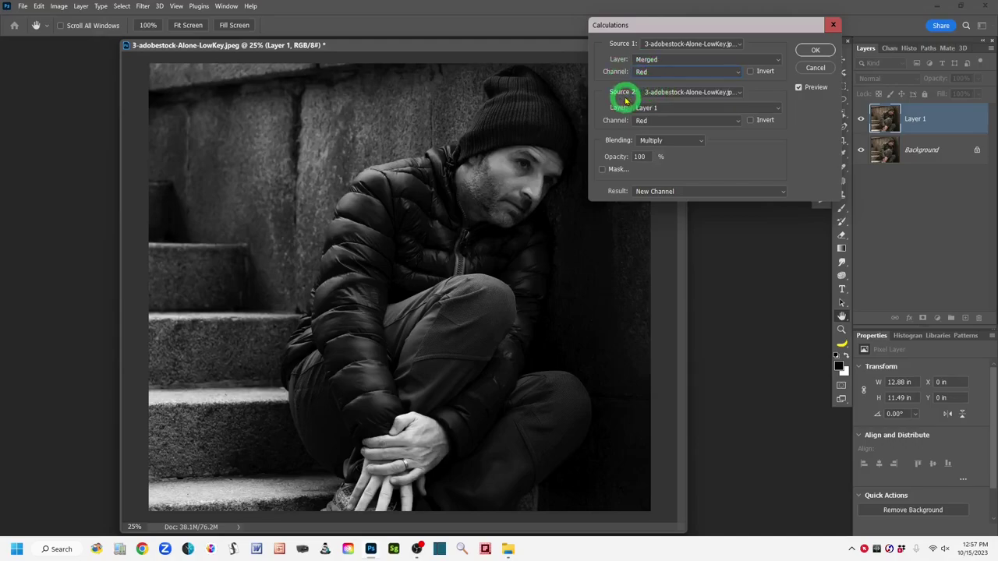
Preview the Green and Blue channels for Source 2 on Layer 1, returning the channel to Red.
{"action": "left_click", "coordinate": [738, 121]}
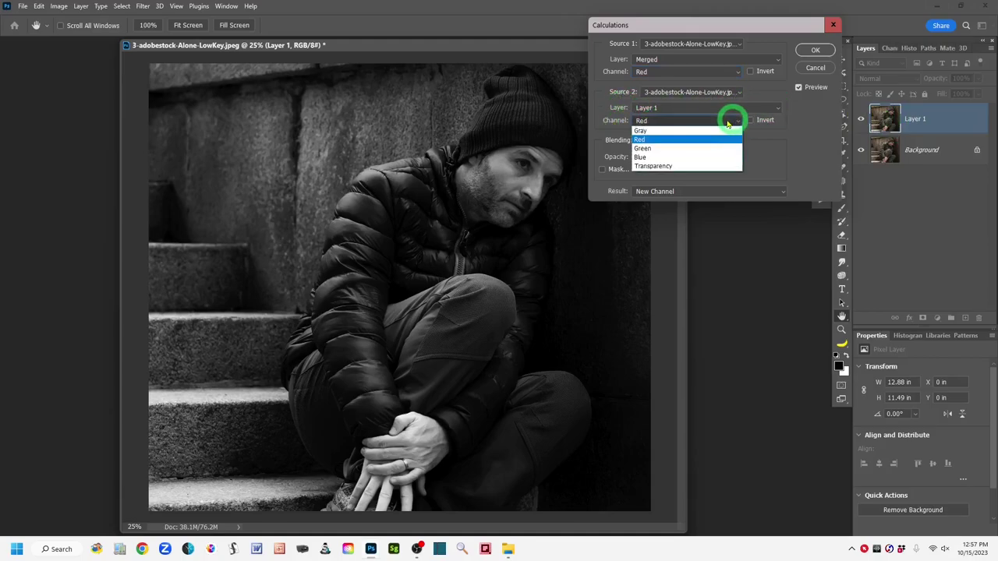
{"action": "left_click", "coordinate": [662, 149]}
{"action": "left_click", "coordinate": [731, 121]}
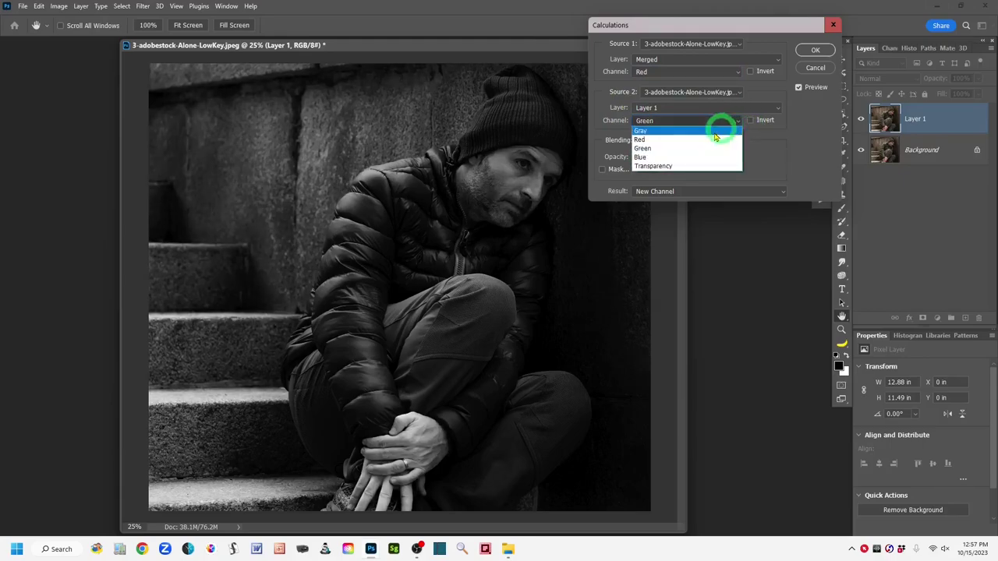
{"action": "left_click", "coordinate": [659, 157]}
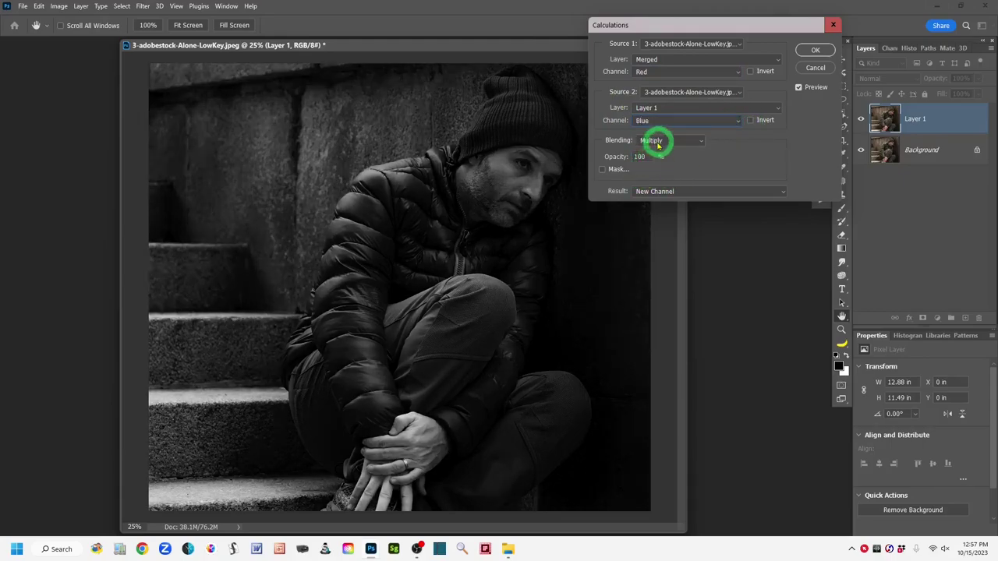
{"action": "left_click", "coordinate": [735, 120]}
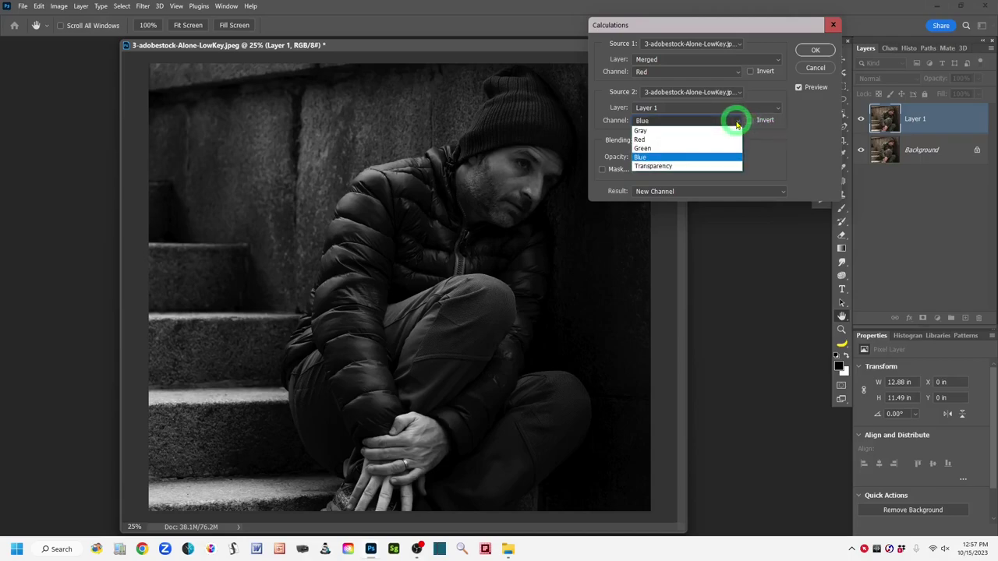
{"action": "left_click", "coordinate": [648, 138]}
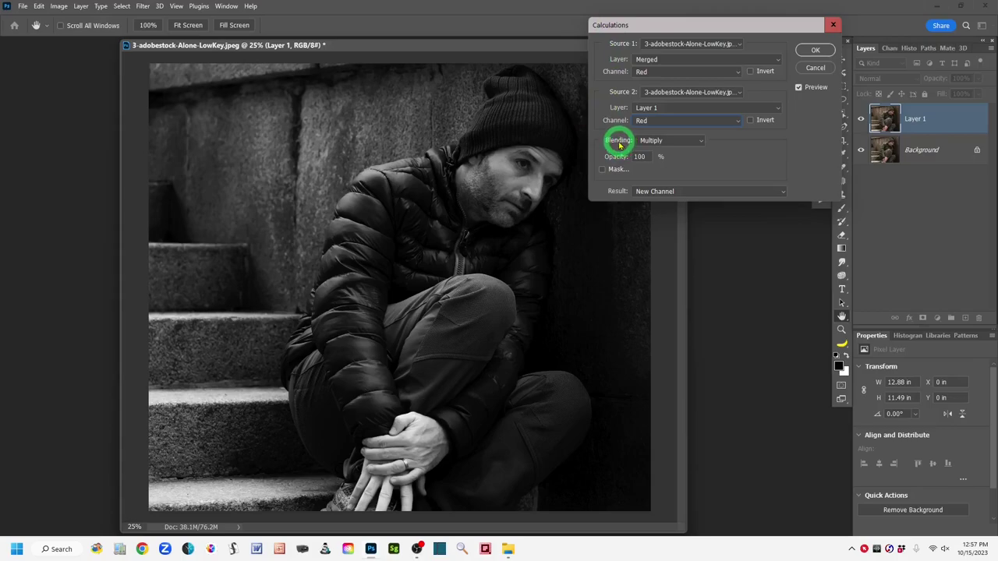
Set the calculation's blending to Overlay at 70% opacity and output the result as a new channel.
{"action": "left_click", "coordinate": [700, 143]}
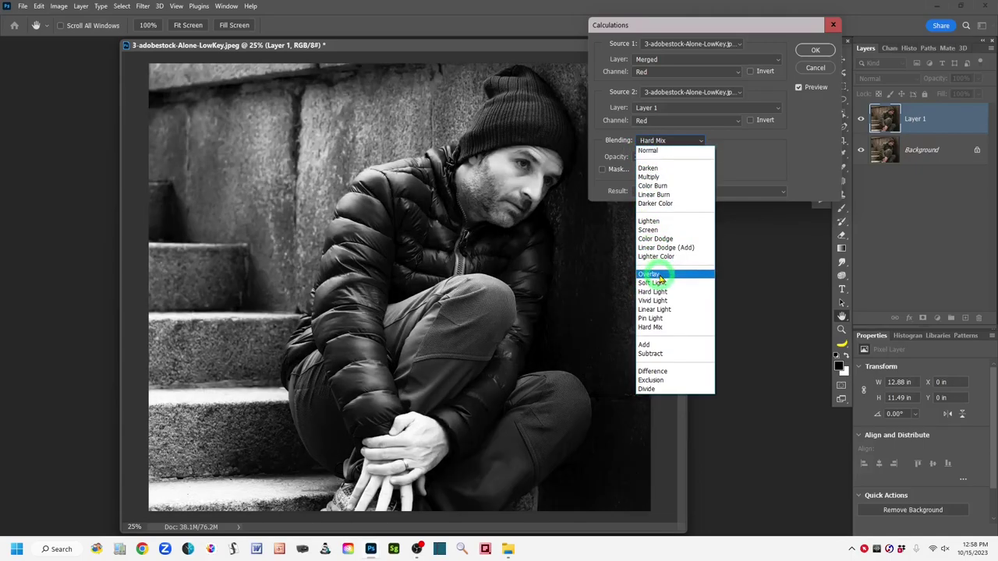
{"action": "left_click", "coordinate": [676, 279]}
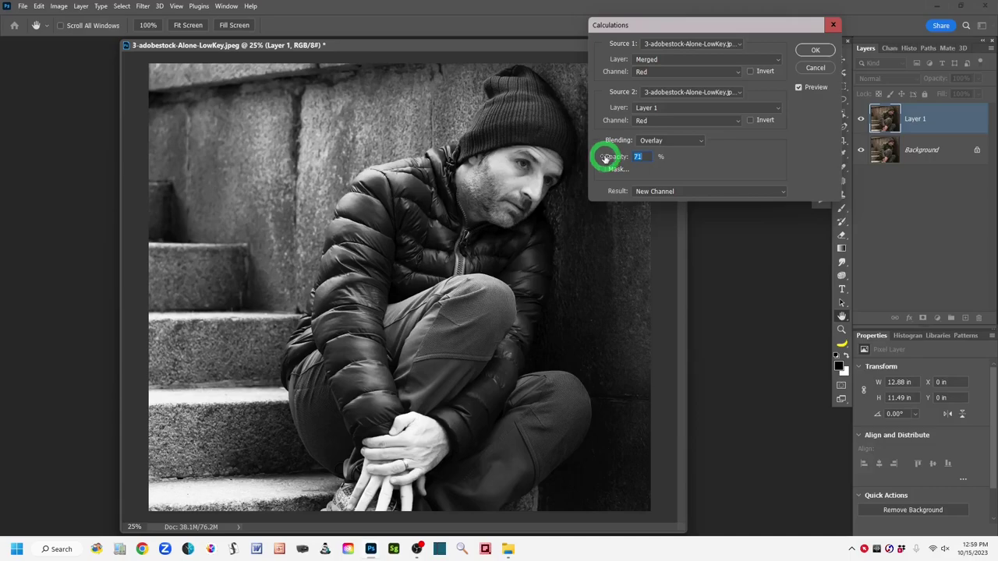
{"action": "mouse_move", "coordinate": [602, 159]}
{"action": "left_mouse_down"}
{"action": "mouse_move", "coordinate": [586, 160]}
{"action": "mouse_move", "coordinate": [605, 158]}
{"action": "left_mouse_up"}
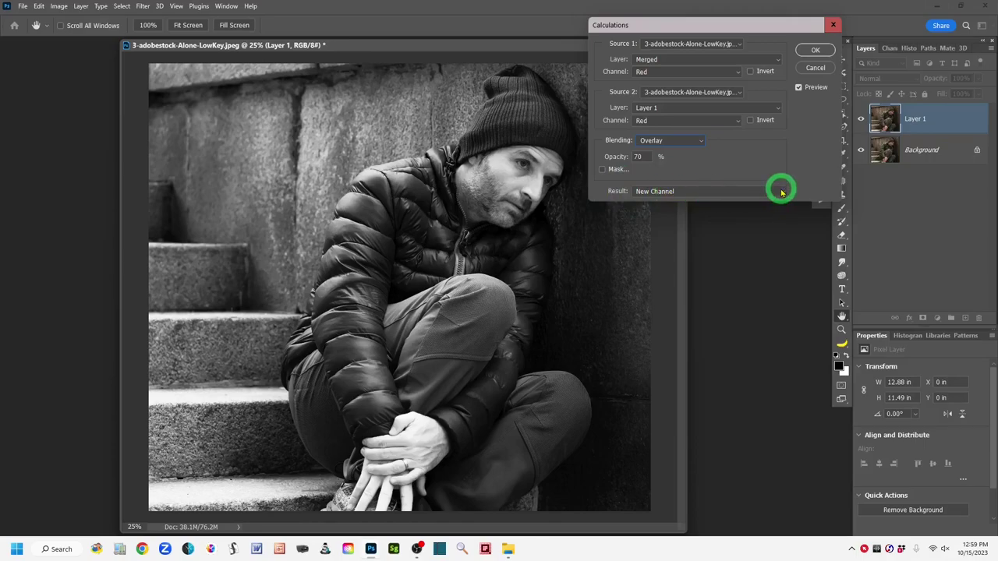
{"action": "left_click", "coordinate": [784, 192]}
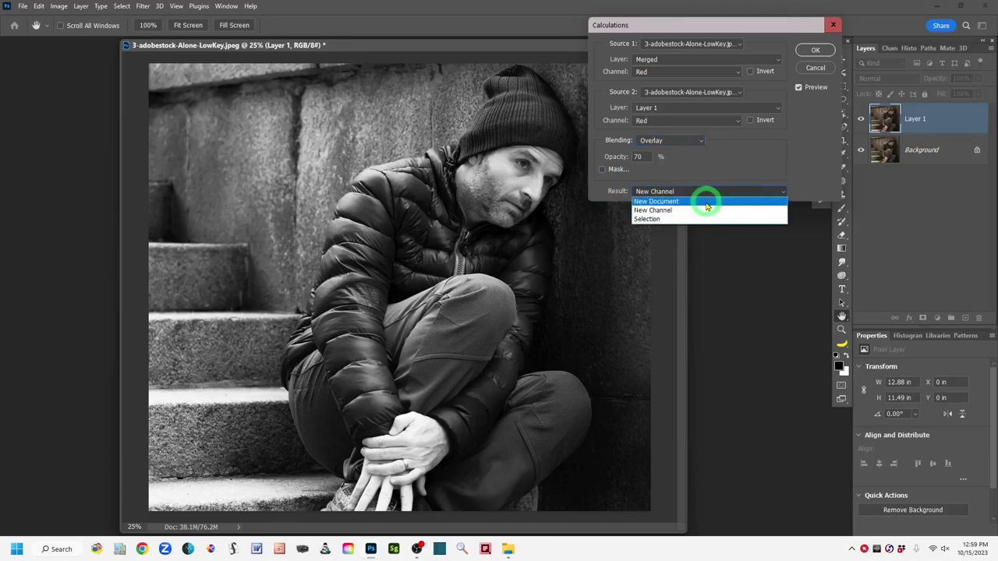
{"action": "left_click", "coordinate": [755, 181]}
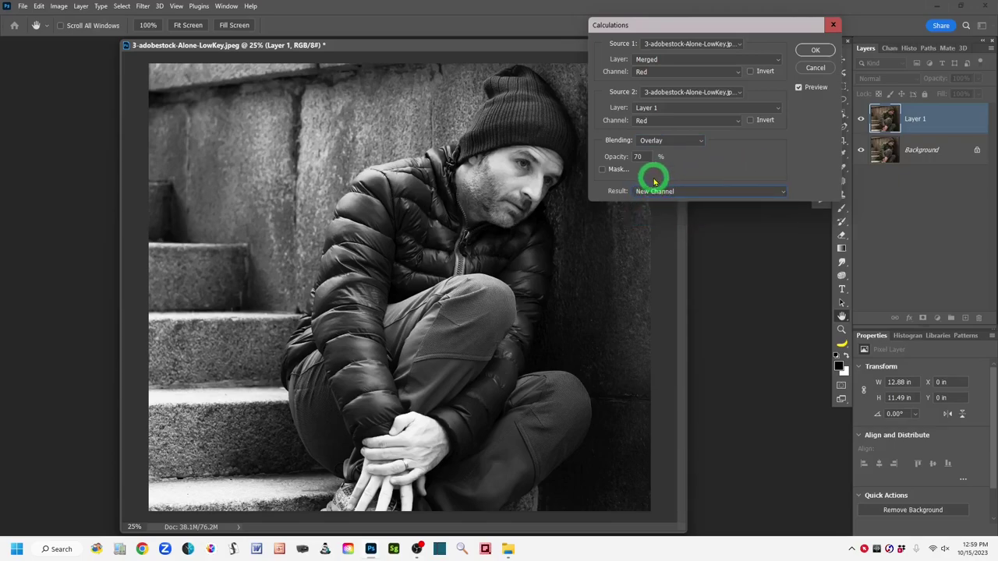
{"action": "left_click", "coordinate": [806, 52]}
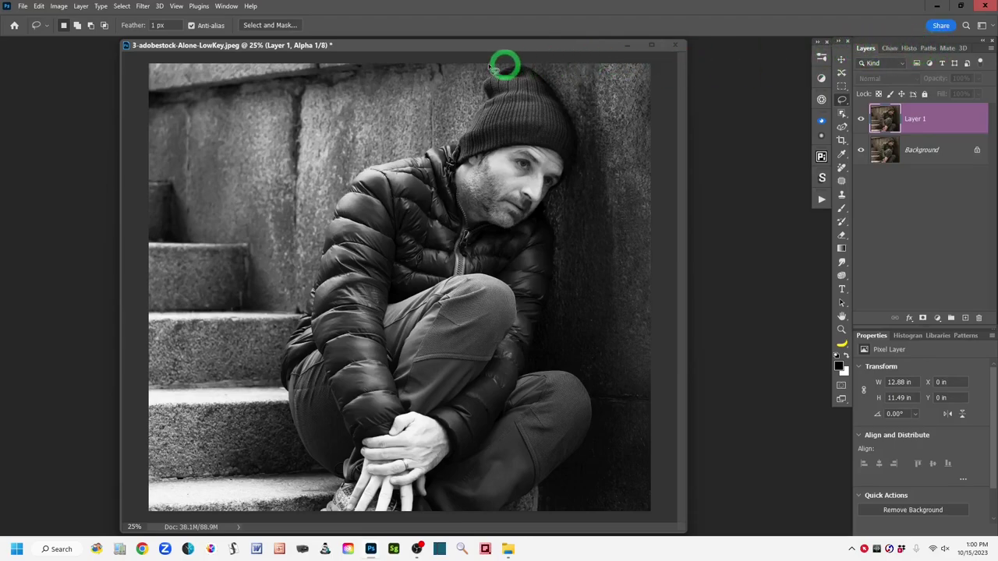
Show the document's channels, then select and copy the entire contents of the new alpha channel.
{"action": "left_click", "coordinate": [225, 6]}
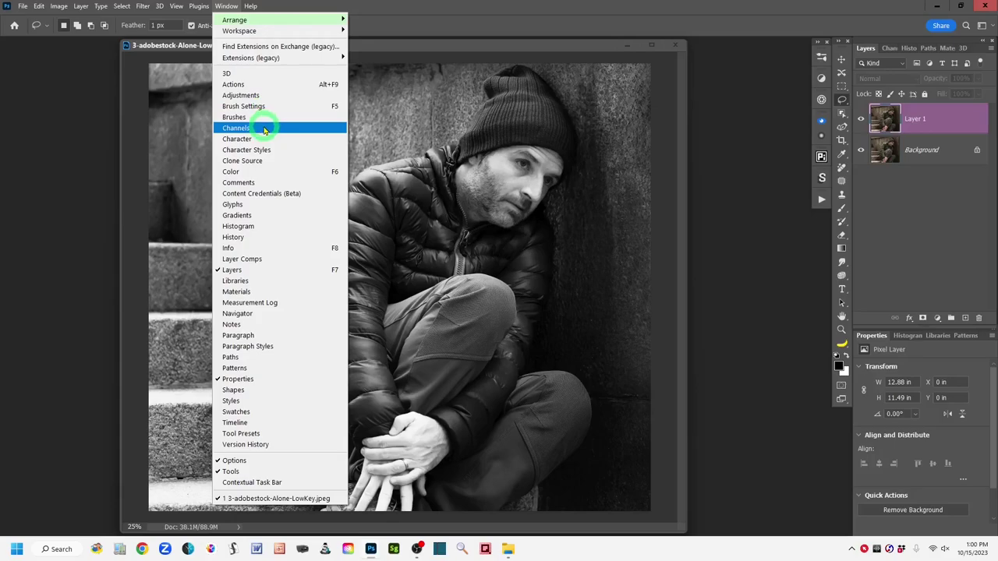
{"action": "left_click", "coordinate": [416, 11]}
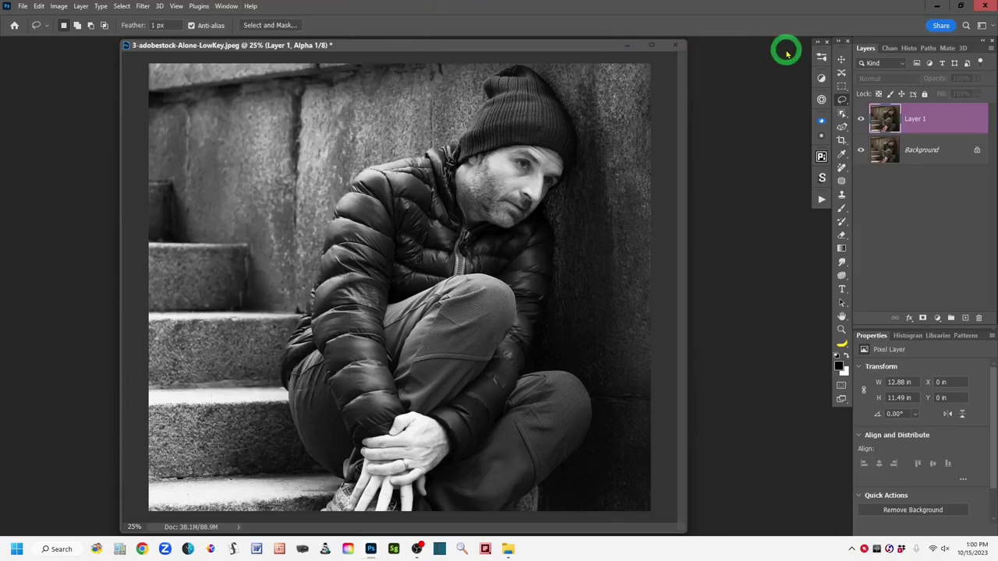
{"action": "left_click", "coordinate": [890, 49]}
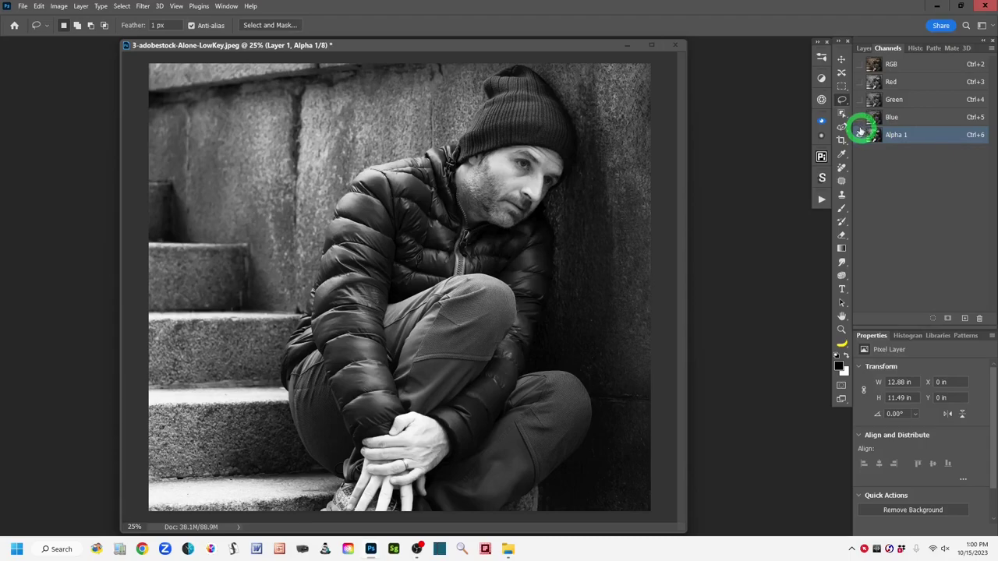
{"action": "left_click", "coordinate": [860, 133]}
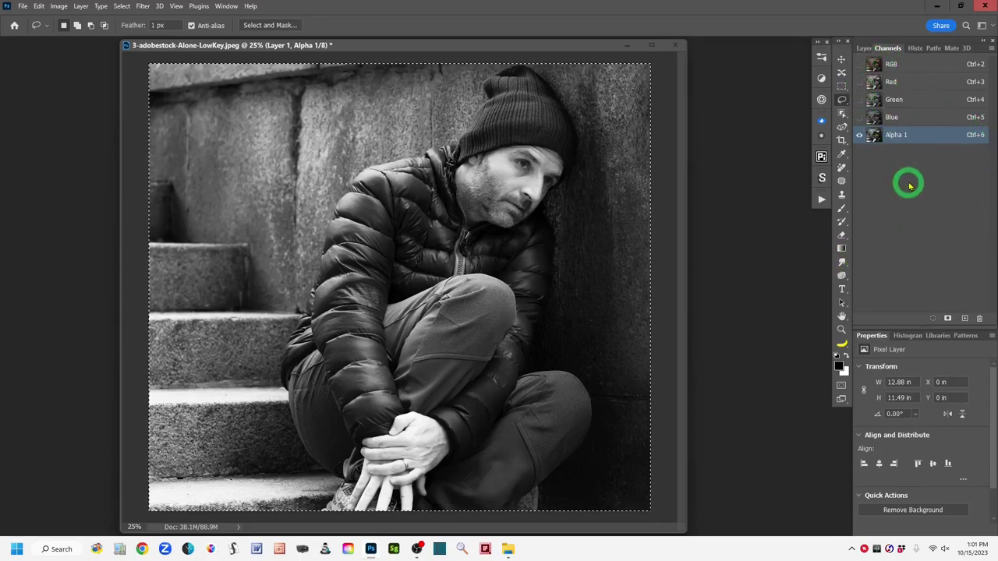
Paste the copied channel into a new layer above Layer 1 and name that layer "Calcs BW Conv Ch Copy".
{"action": "left_click", "coordinate": [864, 48]}
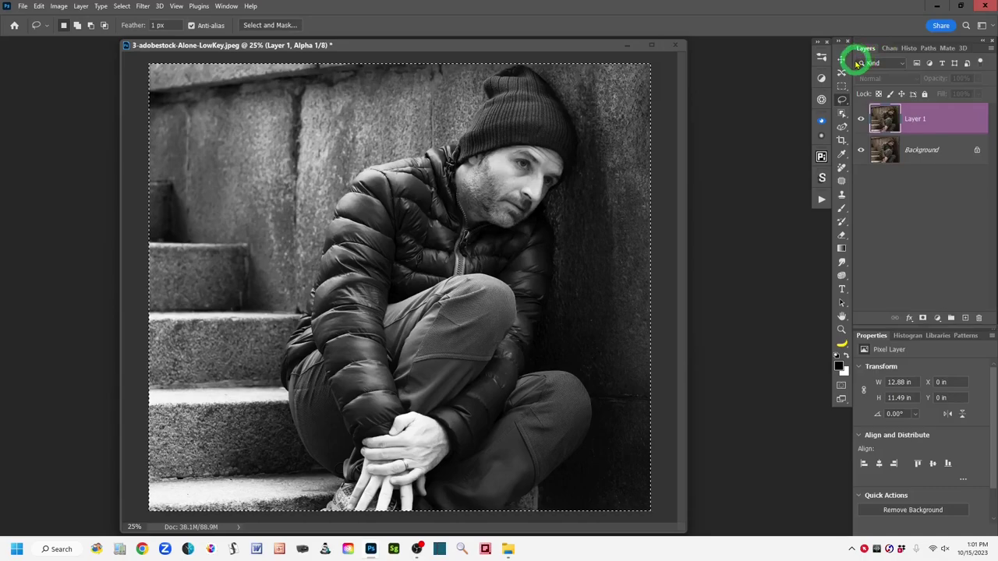
{"action": "left_click", "coordinate": [965, 319]}
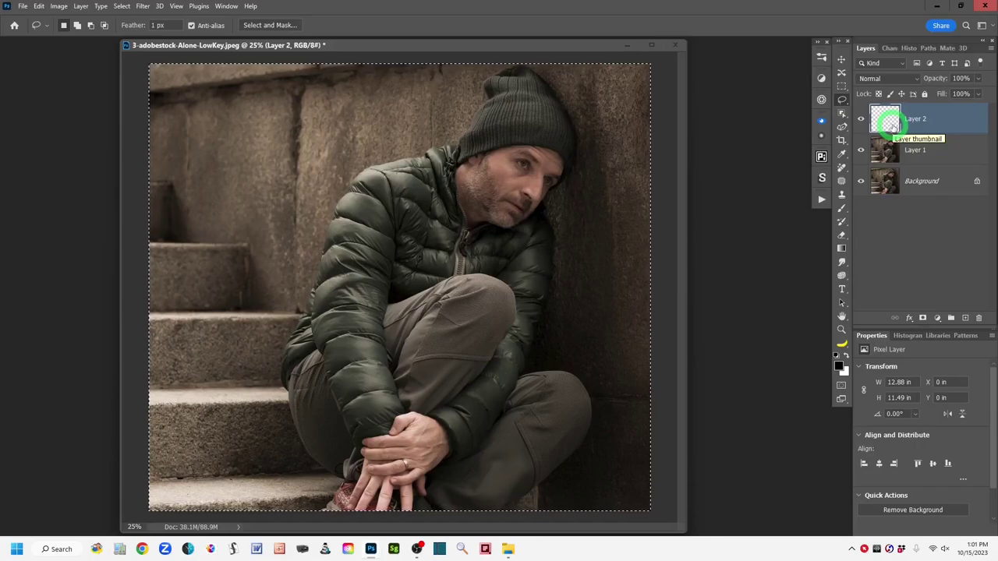
{"action": "left_click", "coordinate": [894, 128]}
{"action": "key", "text": "ctrl+v"}
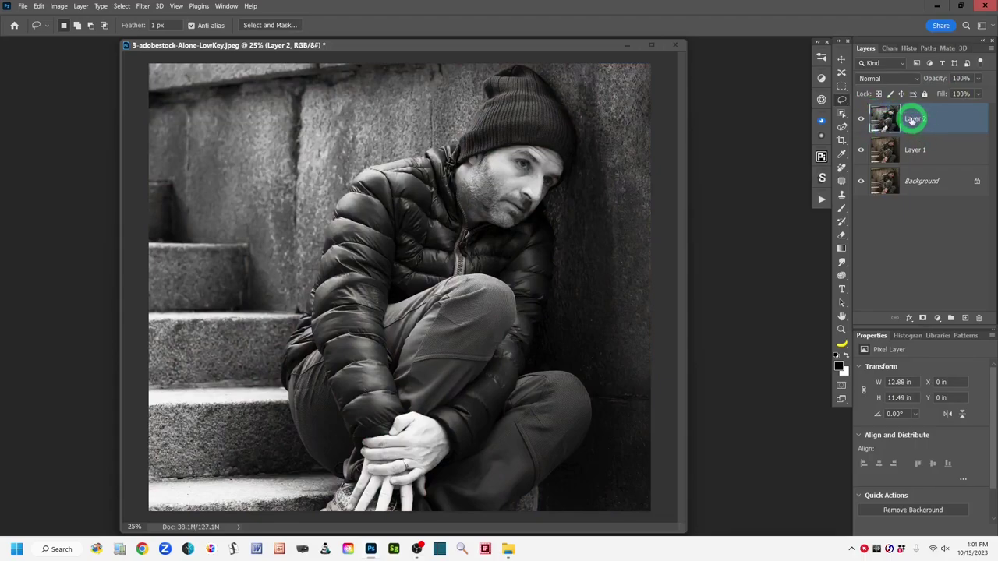
{"action": "double_click", "coordinate": [913, 120]}
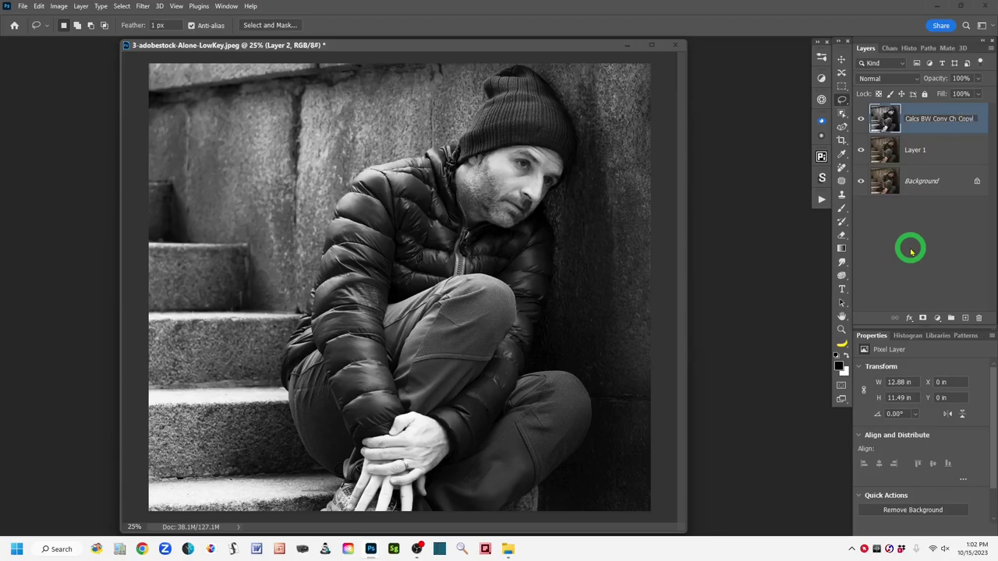
Select the stone wall and steps on the sleeve side of the man with the Object Selection tool in Lasso mode.
{"action": "left_click", "coordinate": [913, 232]}
{"action": "left_click", "coordinate": [886, 119]}
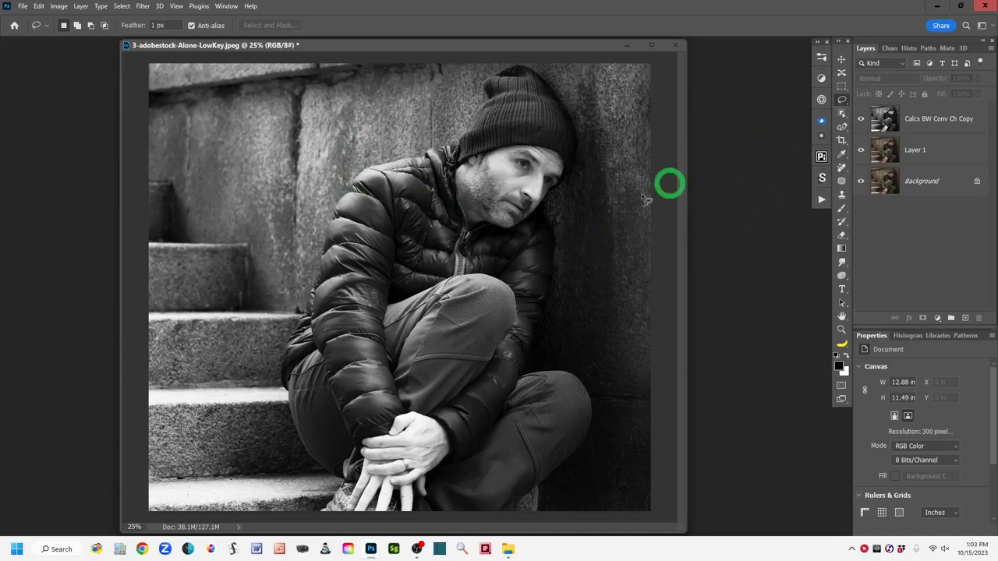
{"action": "left_click", "coordinate": [842, 114]}
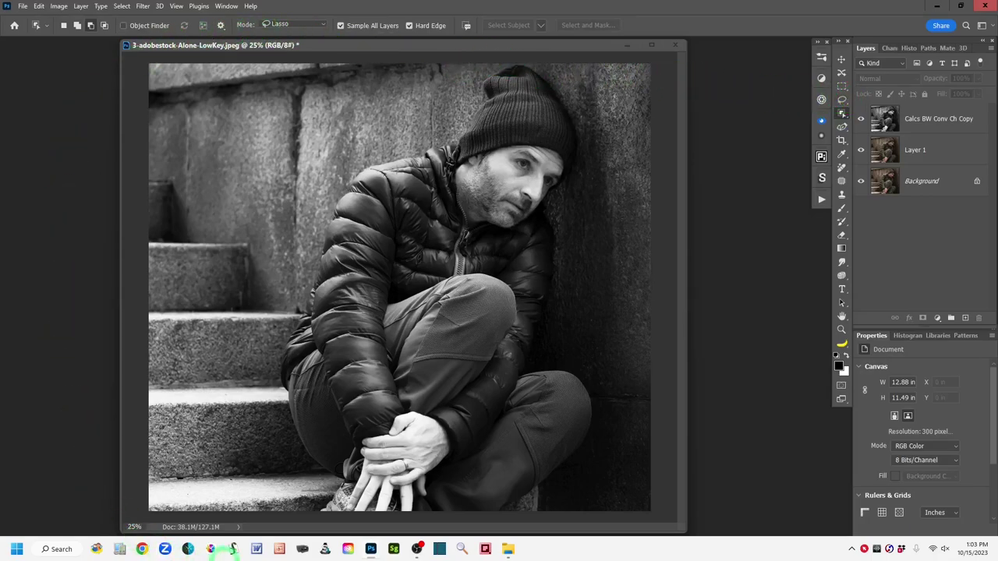
{"action": "mouse_move", "coordinate": [351, 506]}
{"action": "left_mouse_down"}
{"action": "mouse_move", "coordinate": [310, 342]}
{"action": "mouse_move", "coordinate": [334, 249]}
{"action": "mouse_move", "coordinate": [399, 181]}
{"action": "mouse_move", "coordinate": [497, 110]}
{"action": "mouse_move", "coordinate": [520, 86]}
{"action": "mouse_move", "coordinate": [499, 52]}
{"action": "mouse_move", "coordinate": [520, 53]}
{"action": "mouse_move", "coordinate": [524, 61]}
{"action": "mouse_move", "coordinate": [492, 62]}
{"action": "mouse_move", "coordinate": [311, 47]}
{"action": "mouse_move", "coordinate": [141, 52]}
{"action": "mouse_move", "coordinate": [109, 72]}
{"action": "mouse_move", "coordinate": [98, 96]}
{"action": "mouse_move", "coordinate": [71, 358]}
{"action": "mouse_move", "coordinate": [74, 484]}
{"action": "mouse_move", "coordinate": [89, 529]}
{"action": "mouse_move", "coordinate": [127, 559]}
{"action": "left_mouse_up"}
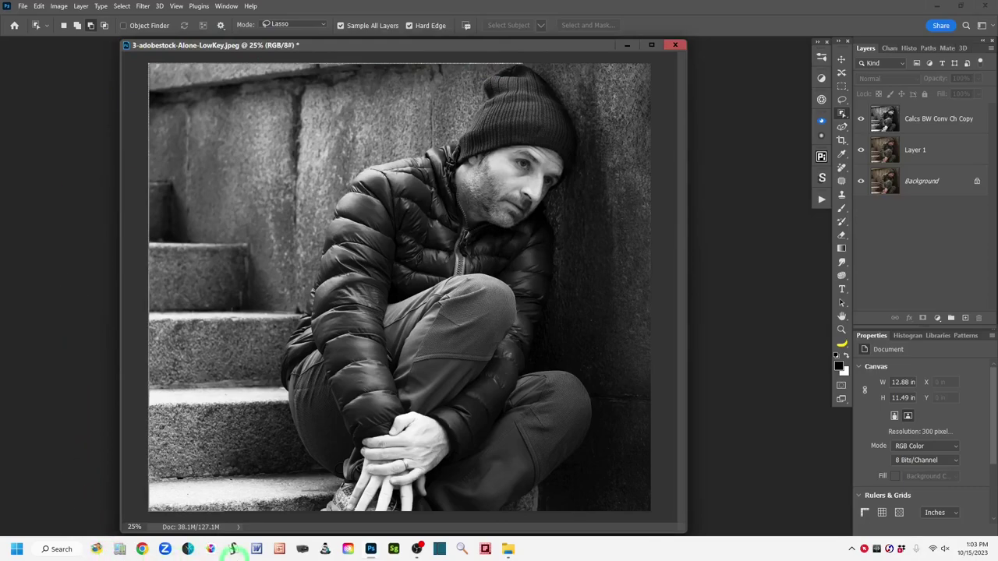
{"action": "mouse_move", "coordinate": [308, 553]}
{"action": "left_mouse_down"}
{"action": "mouse_move", "coordinate": [341, 494]}
{"action": "mouse_move", "coordinate": [302, 429]}
{"action": "mouse_move", "coordinate": [288, 353]}
{"action": "mouse_move", "coordinate": [350, 190]}
{"action": "mouse_move", "coordinate": [379, 168]}
{"action": "mouse_move", "coordinate": [469, 144]}
{"action": "mouse_move", "coordinate": [489, 86]}
{"action": "mouse_move", "coordinate": [524, 62]}
{"action": "mouse_move", "coordinate": [515, 68]}
{"action": "mouse_move", "coordinate": [524, 64]}
{"action": "mouse_move", "coordinate": [622, 134]}
{"action": "left_mouse_up"}
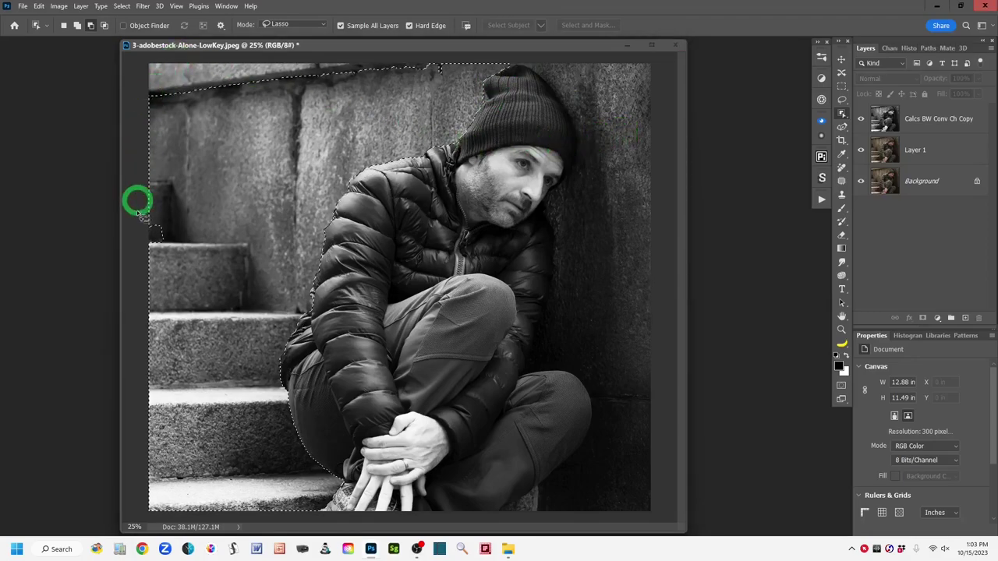
Add the missed wall areas along the image's upper and outer edges to the selection with a 150-pixel Quick Selection brush.
{"action": "right_click", "coordinate": [842, 115]}
{"action": "left_click", "coordinate": [877, 125]}
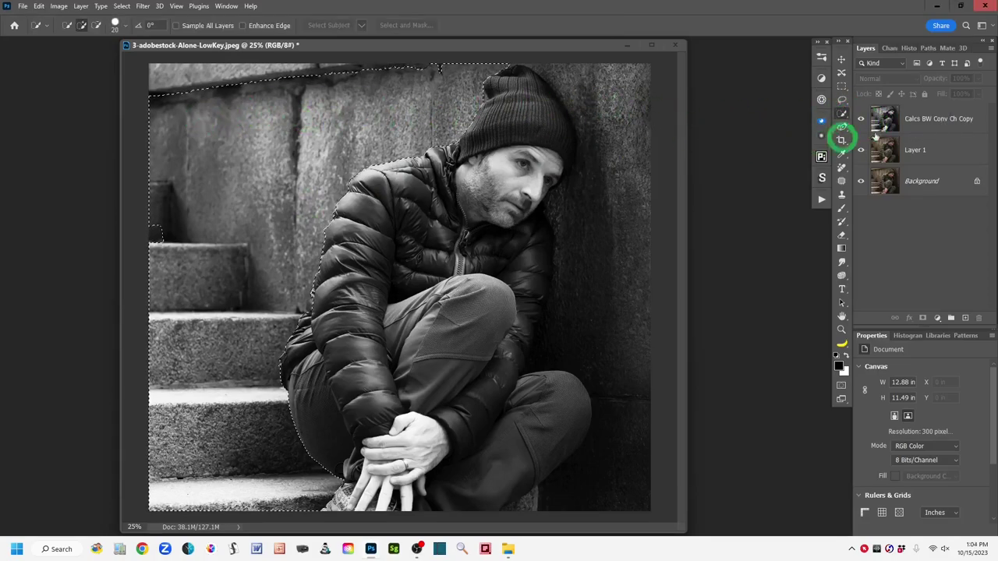
{"action": "left_click", "coordinate": [883, 119]}
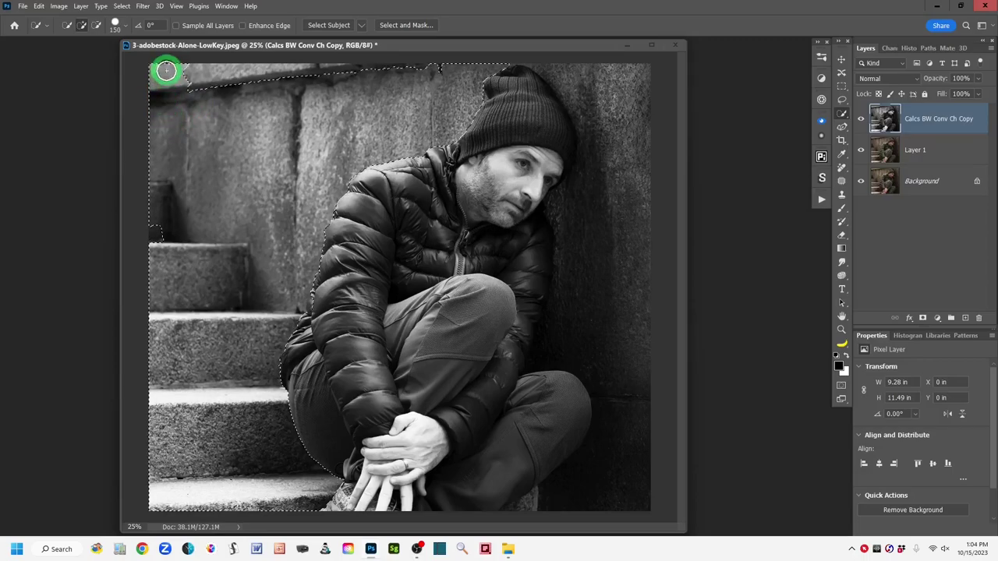
{"action": "mouse_move", "coordinate": [192, 81]}
{"action": "left_mouse_down"}
{"action": "mouse_move", "coordinate": [268, 70]}
{"action": "mouse_move", "coordinate": [253, 79]}
{"action": "mouse_move", "coordinate": [336, 74]}
{"action": "left_mouse_up"}
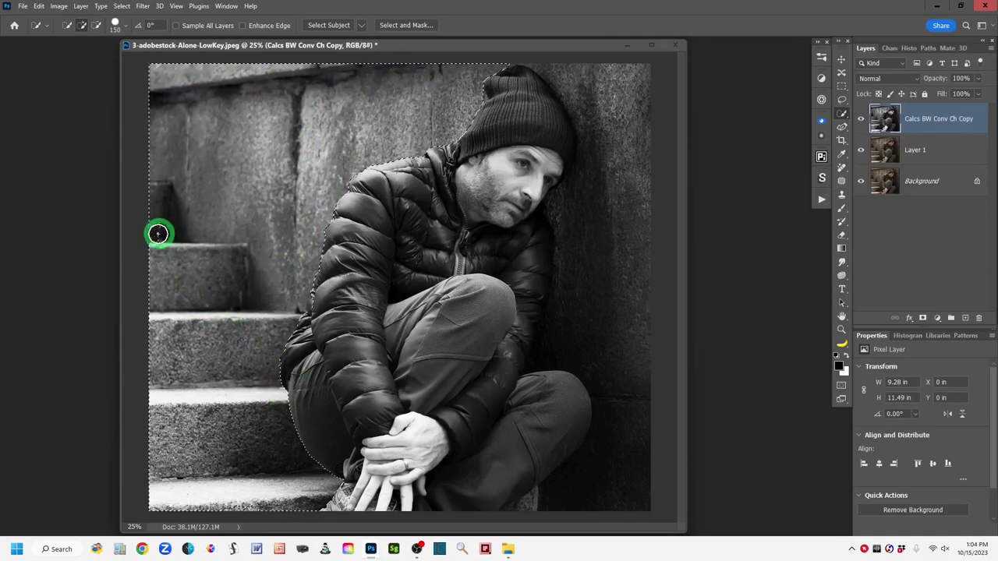
{"action": "left_click_drag", "start_coordinate": [134, 241], "coordinate": [43, 369]}
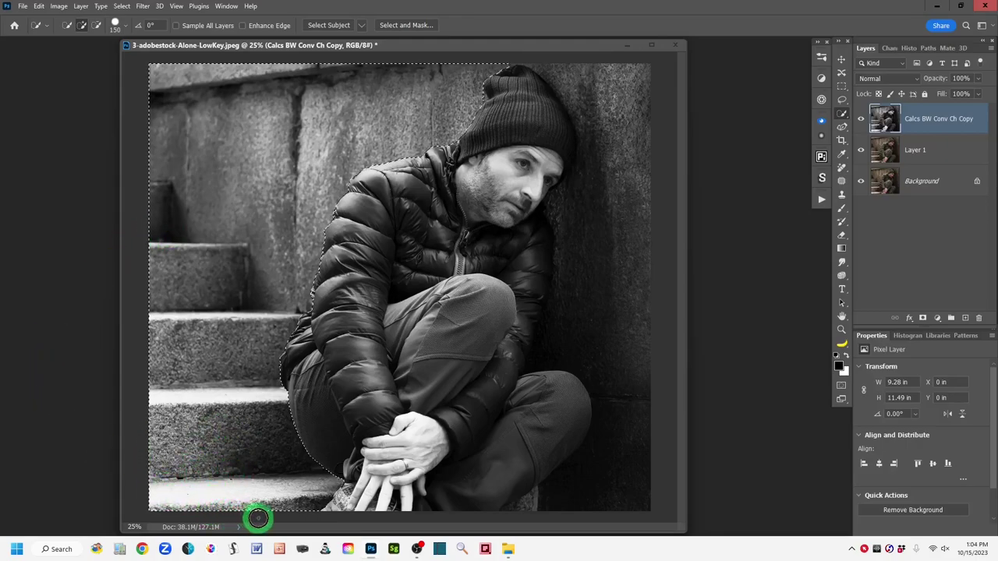
{"action": "left_click_drag", "start_coordinate": [158, 78], "coordinate": [254, 149]}
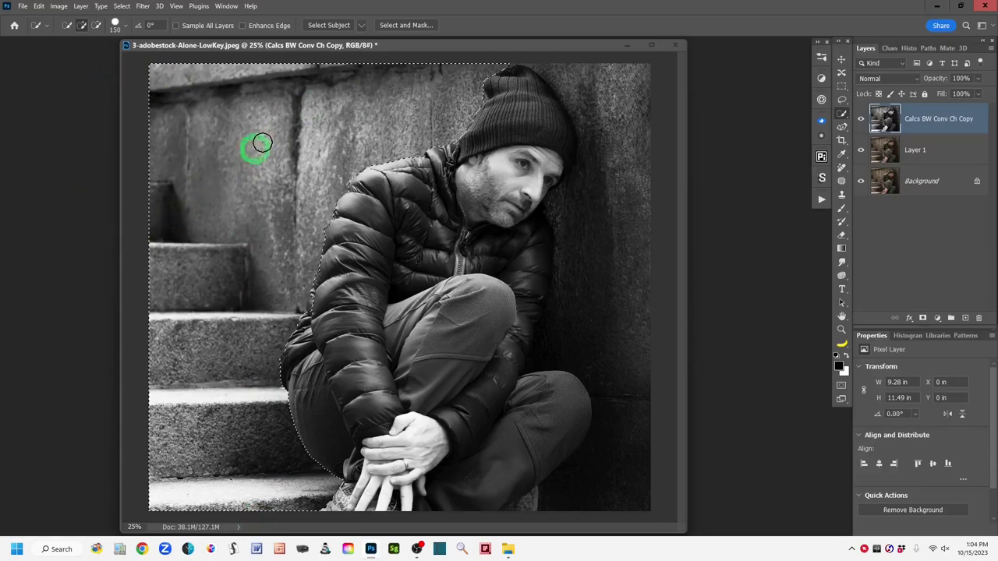
{"action": "mouse_move", "coordinate": [155, 85]}
{"action": "left_mouse_down"}
{"action": "mouse_move", "coordinate": [111, 254]}
{"action": "mouse_move", "coordinate": [97, 433]}
{"action": "mouse_move", "coordinate": [165, 516]}
{"action": "mouse_move", "coordinate": [222, 533]}
{"action": "left_mouse_up"}
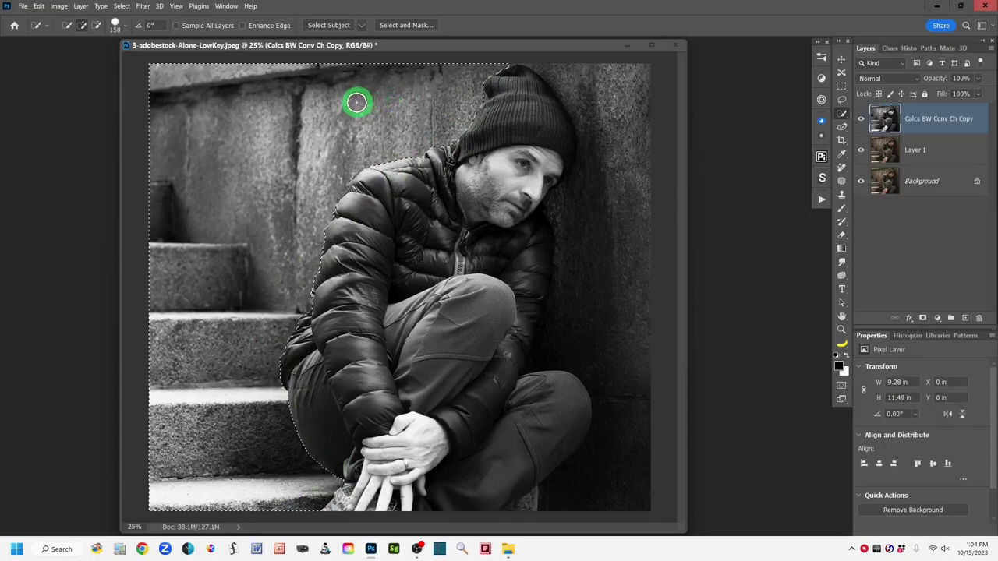
{"action": "mouse_move", "coordinate": [421, 186]}
{"action": "left_mouse_down"}
{"action": "mouse_move", "coordinate": [563, 189]}
{"action": "mouse_move", "coordinate": [798, 149]}
{"action": "mouse_move", "coordinate": [829, 127]}
{"action": "mouse_move", "coordinate": [898, 133]}
{"action": "mouse_move", "coordinate": [865, 50]}
{"action": "left_mouse_up"}
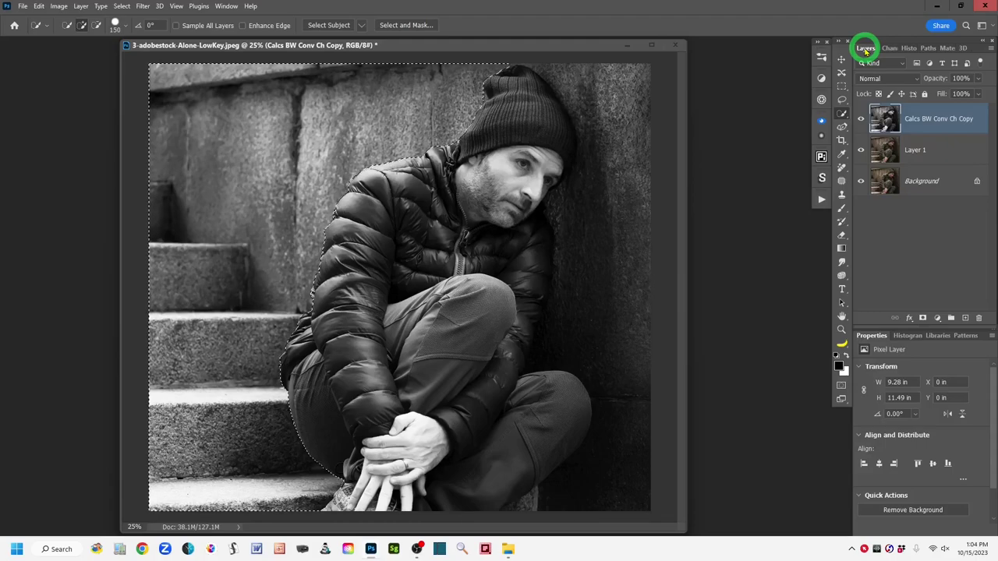
Add an Exposure adjustment layer above Calcs BW Conv Ch Copy, masked to the selected background.
{"action": "left_click", "coordinate": [937, 319]}
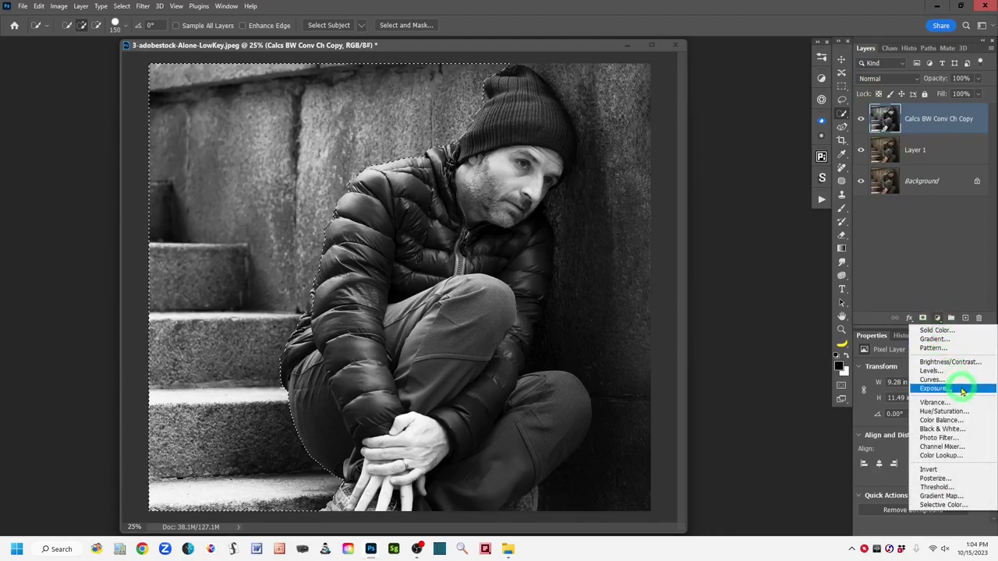
{"action": "left_click", "coordinate": [961, 389]}
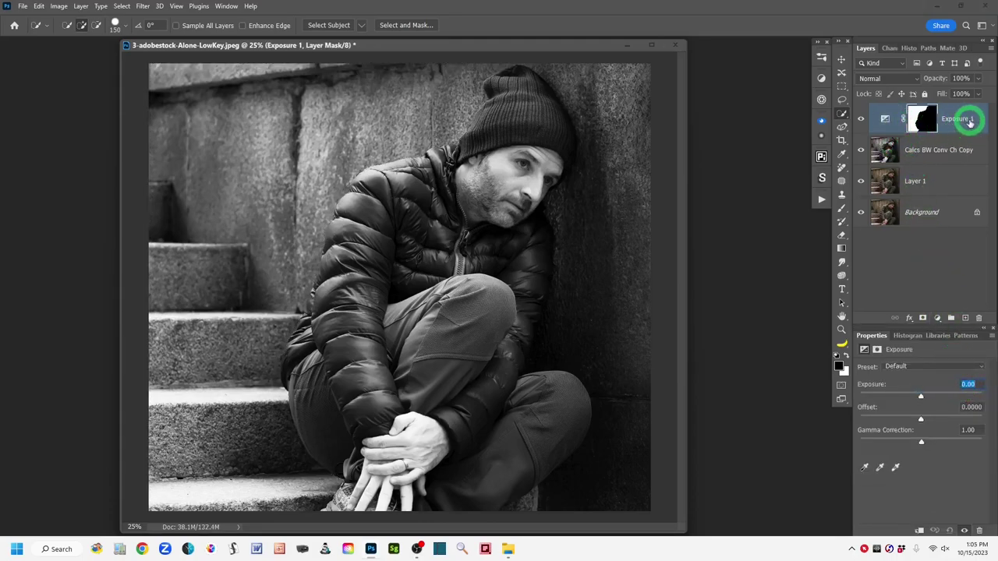
{"action": "left_click", "coordinate": [842, 119]}
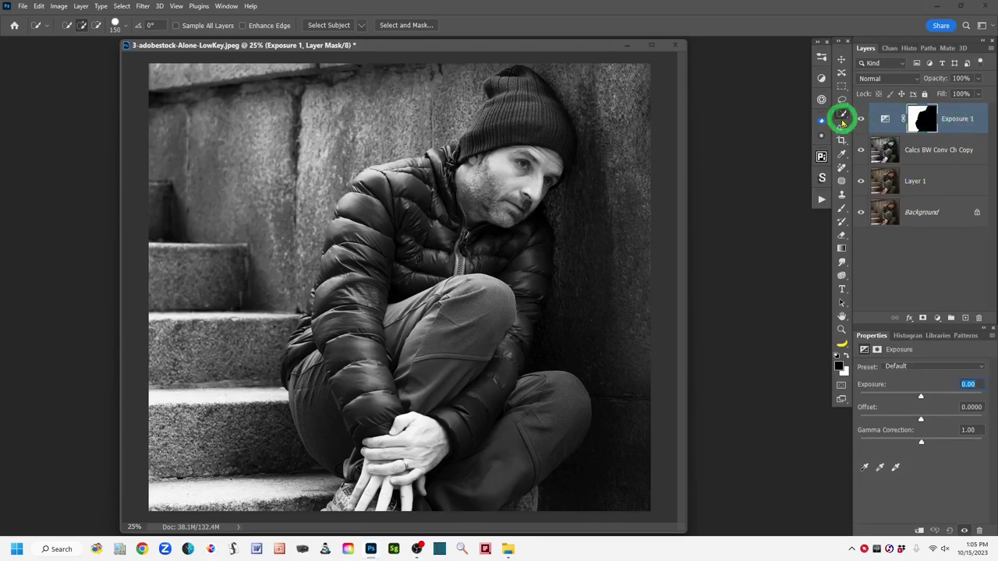
{"action": "left_click_drag", "start_coordinate": [842, 116], "coordinate": [863, 115]}
{"action": "left_click", "coordinate": [921, 134]}
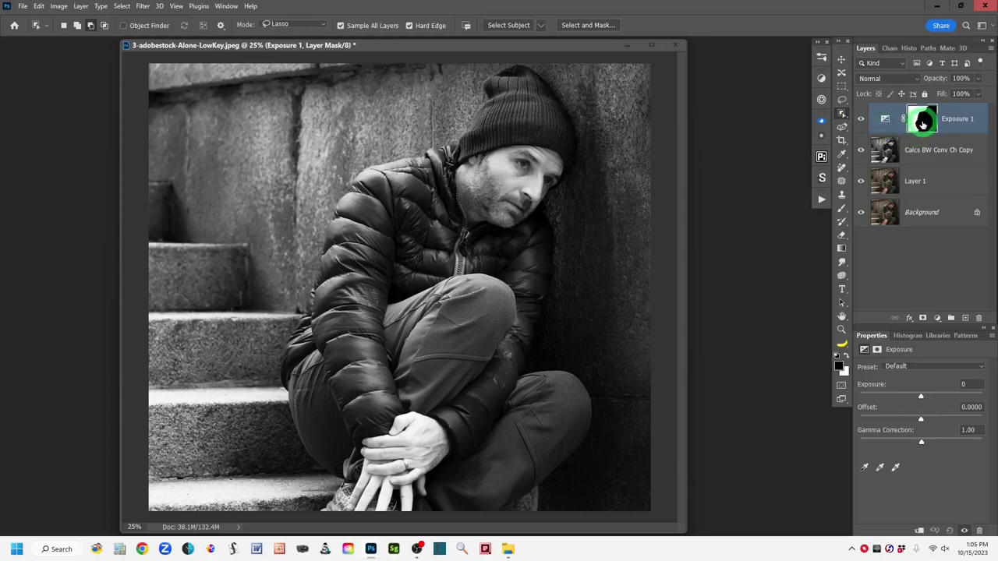
View the Exposure 1 mask on its own, return to the image, and feather the mask 4.9 px.
{"action": "left_click", "coordinate": [922, 123], "text": "alt"}
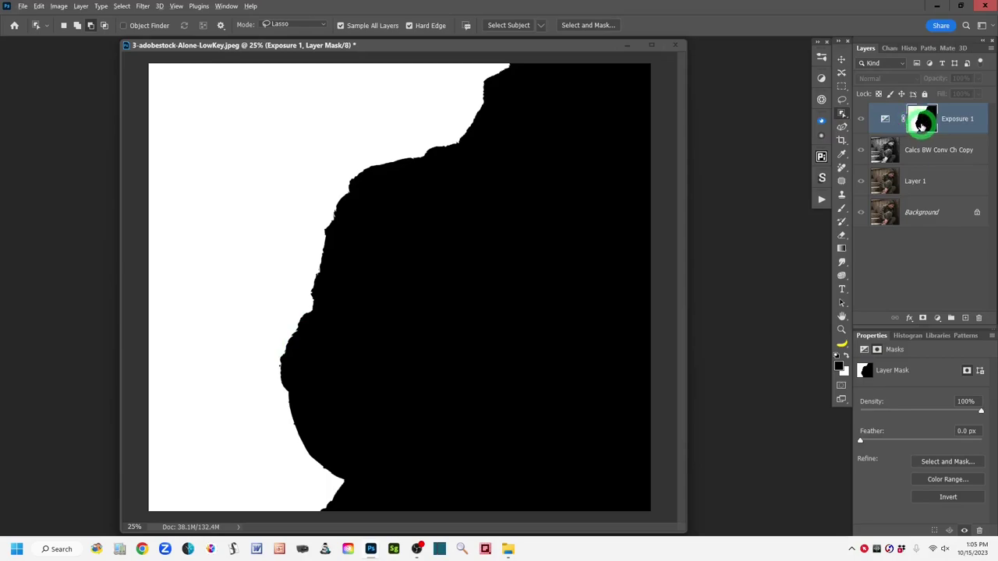
{"action": "left_click", "coordinate": [921, 120], "text": "alt"}
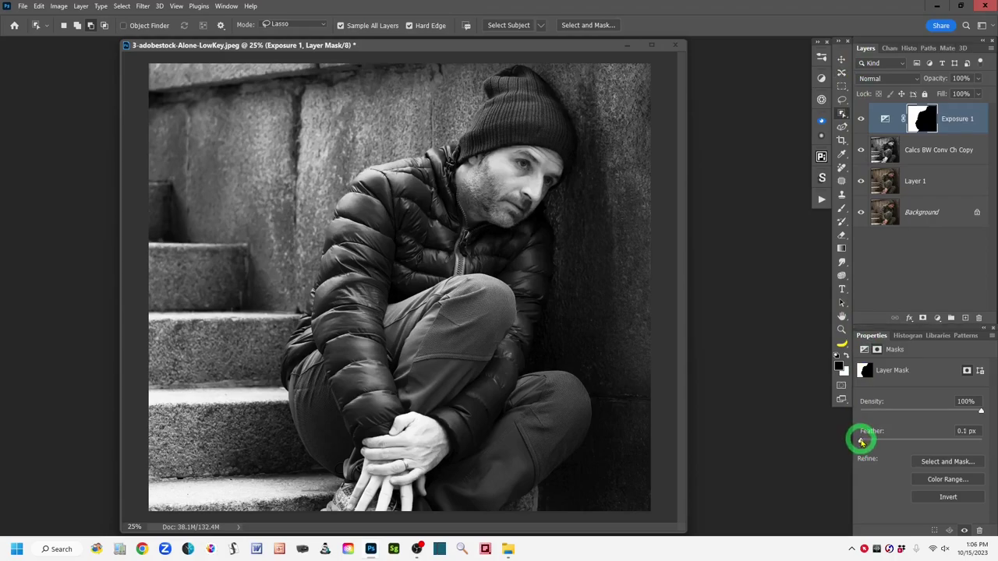
{"action": "left_click_drag", "start_coordinate": [885, 445], "coordinate": [898, 444]}
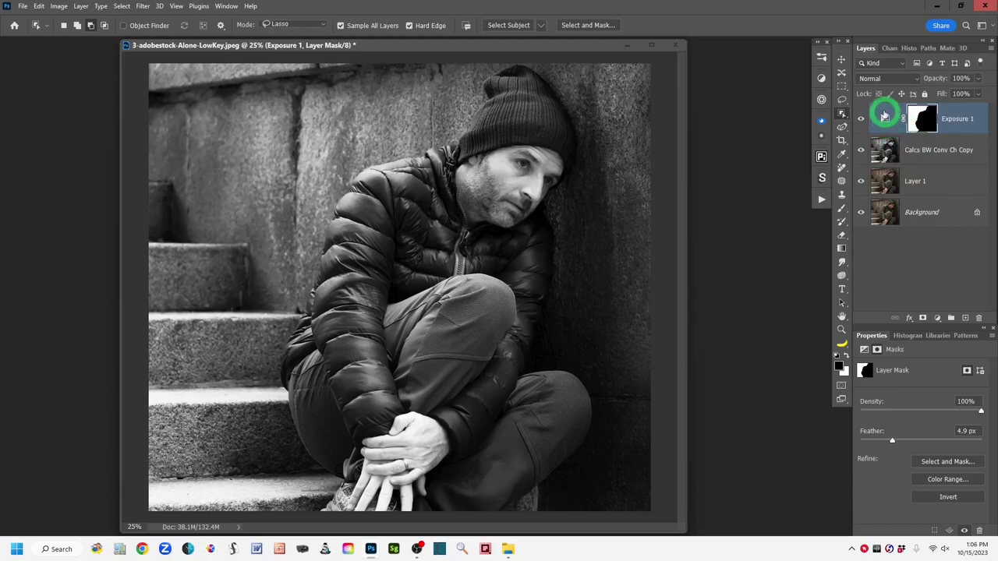
Darken the masked background by setting the Exposure 1 adjustment's exposure to -7.35.
{"action": "left_click", "coordinate": [885, 119]}
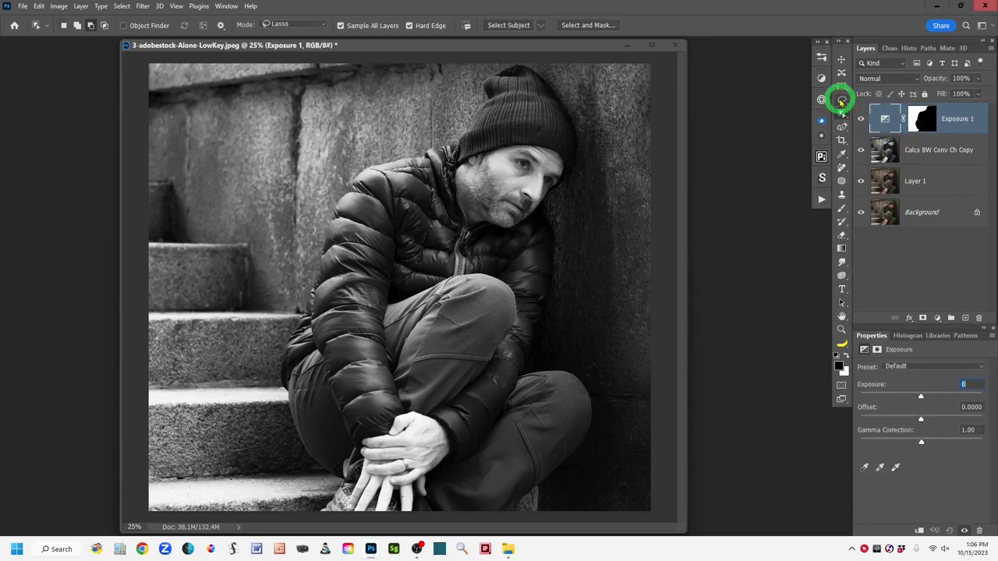
{"action": "left_click", "coordinate": [841, 99]}
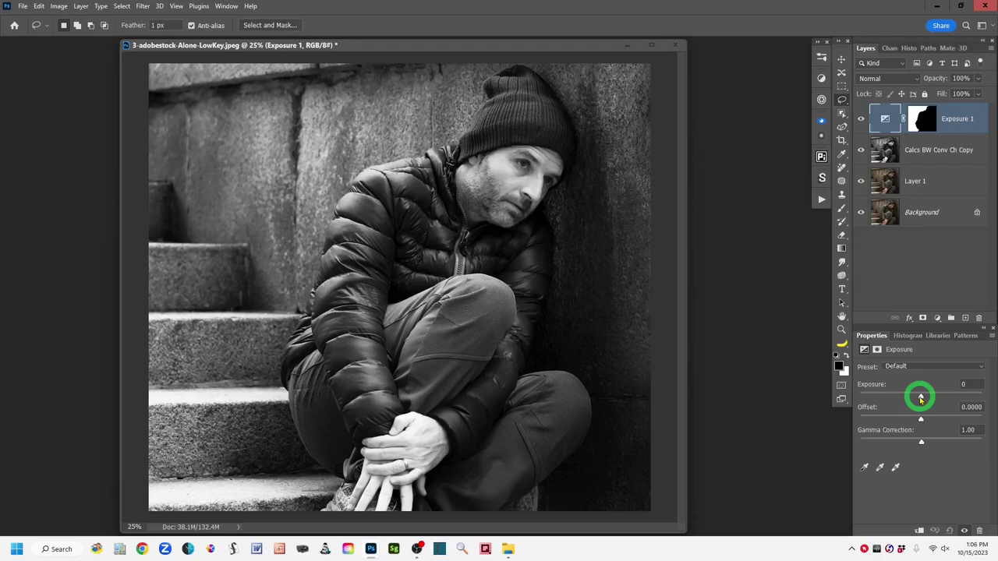
{"action": "left_click_drag", "start_coordinate": [921, 399], "coordinate": [906, 398]}
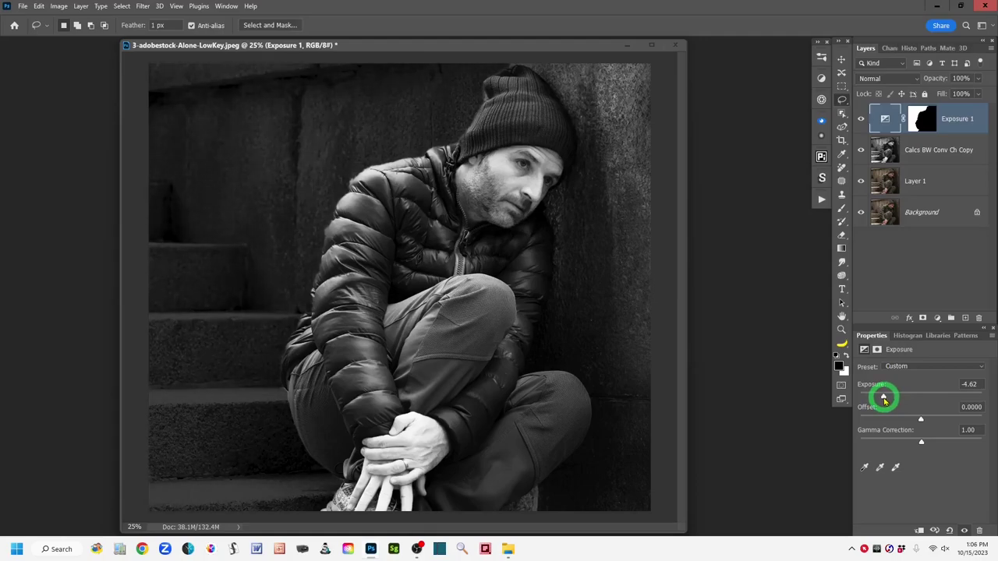
{"action": "left_click_drag", "start_coordinate": [883, 399], "coordinate": [881, 400]}
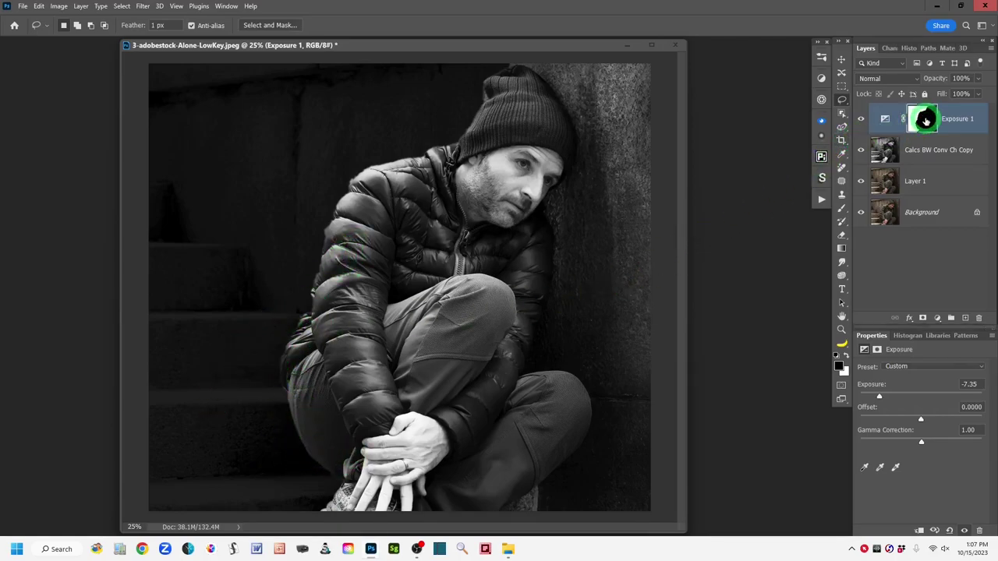
Target the Exposure 1 mask and set up a soft round brush at 4% opacity.
{"action": "left_click", "coordinate": [925, 119]}
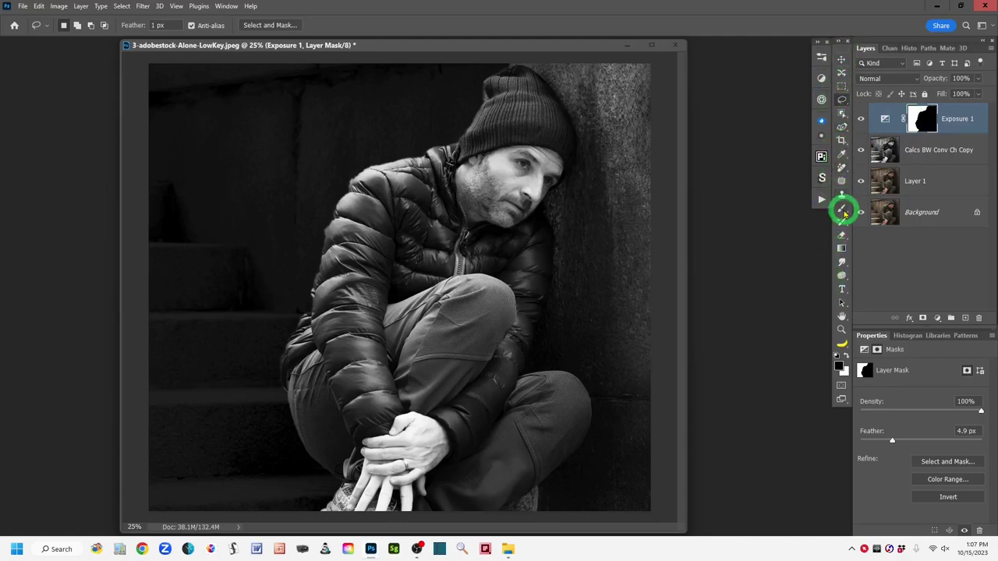
{"action": "left_click", "coordinate": [840, 210]}
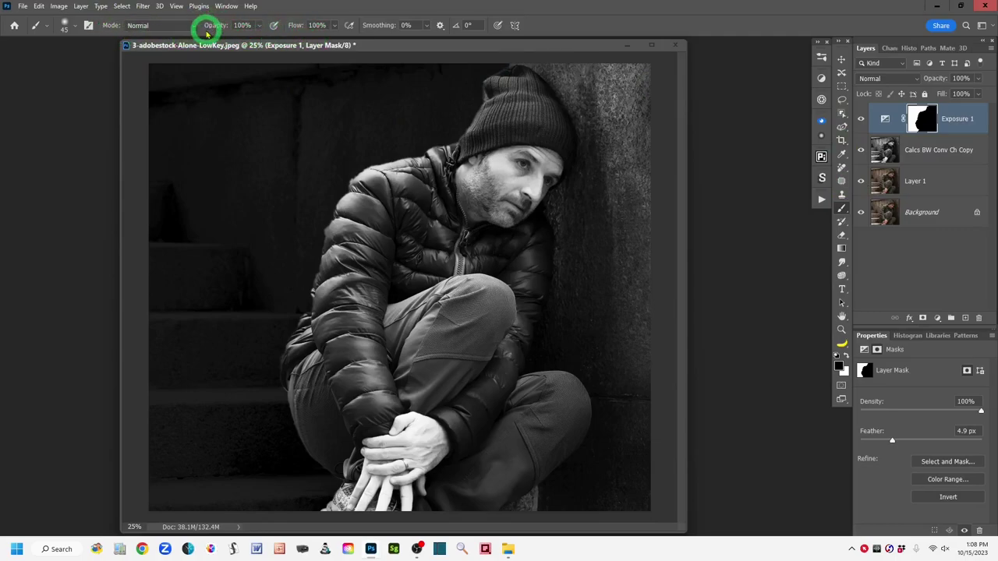
{"action": "left_click", "coordinate": [76, 26]}
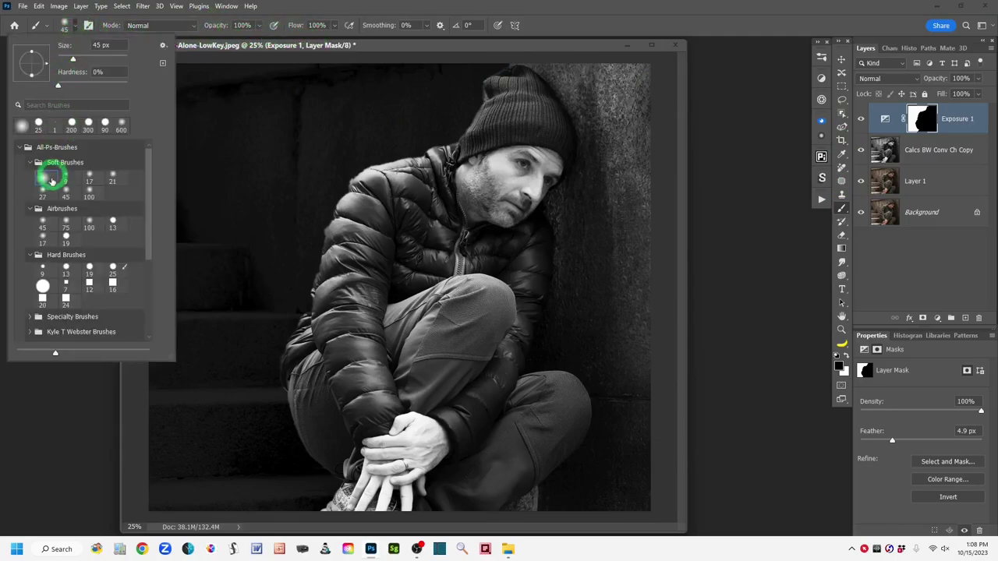
{"action": "left_click", "coordinate": [593, 21]}
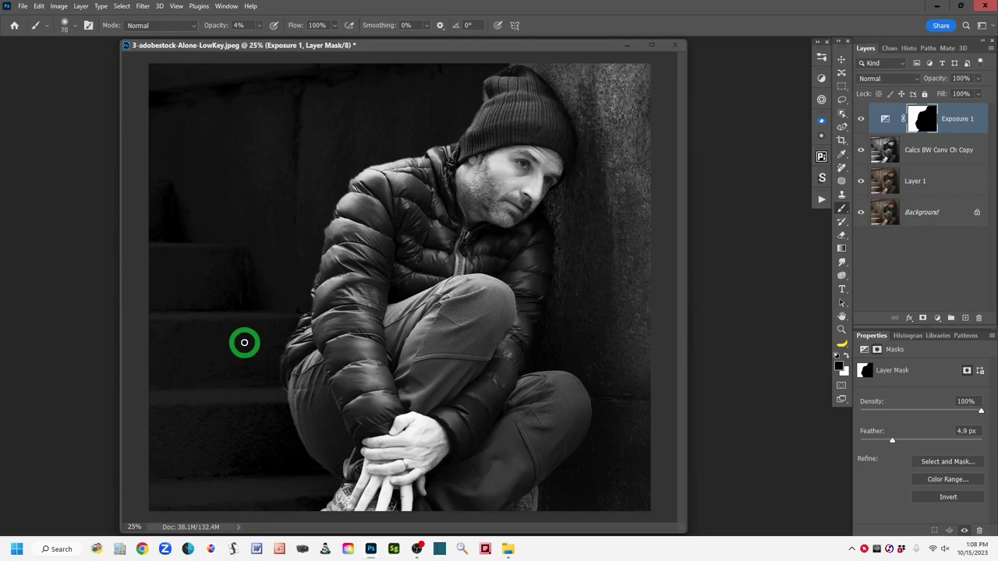
Paint black on the Exposure 1 mask over the lower steps beside the man's leg with the brush enlarged to 250 pixels.
{"action": "key", "text": "bracketright"}
{"action": "key", "text": "bracketright"}
{"action": "key", "text": "bracketright"}
{"action": "key", "text": "bracketright"}
{"action": "key", "text": "bracketright"}
{"action": "key", "text": "bracketright"}
{"action": "key", "text": "bracketright"}
{"action": "mouse_move", "coordinate": [267, 481]}
{"action": "left_mouse_down"}
{"action": "mouse_move", "coordinate": [275, 491]}
{"action": "mouse_move", "coordinate": [292, 483]}
{"action": "mouse_move", "coordinate": [254, 491]}
{"action": "mouse_move", "coordinate": [276, 488]}
{"action": "mouse_move", "coordinate": [271, 477]}
{"action": "left_mouse_up"}
{"action": "key", "text": "bracketleft"}
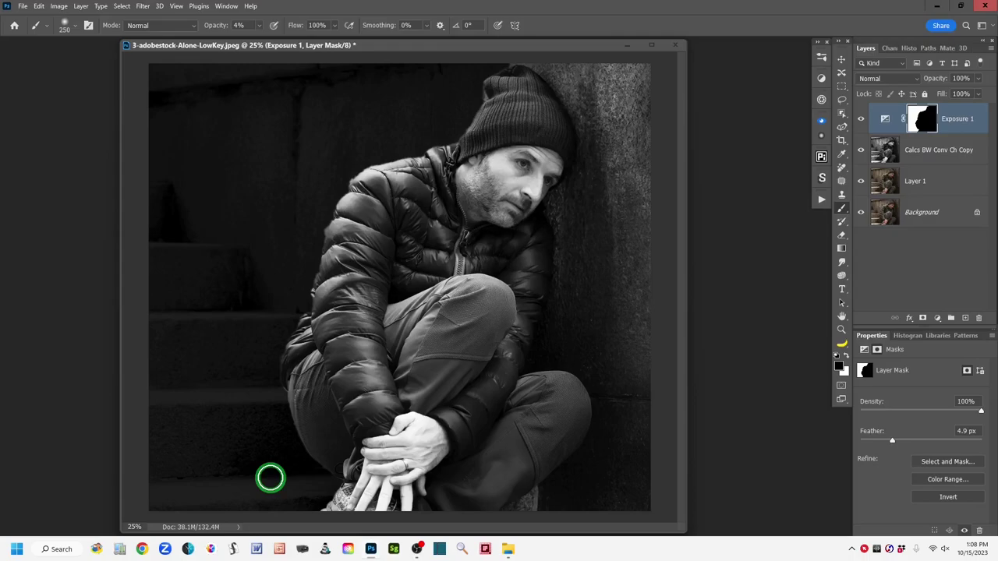
{"action": "mouse_move", "coordinate": [267, 485]}
{"action": "left_mouse_down"}
{"action": "mouse_move", "coordinate": [340, 489]}
{"action": "mouse_move", "coordinate": [167, 498]}
{"action": "mouse_move", "coordinate": [267, 457]}
{"action": "mouse_move", "coordinate": [283, 416]}
{"action": "mouse_move", "coordinate": [277, 400]}
{"action": "mouse_move", "coordinate": [191, 405]}
{"action": "mouse_move", "coordinate": [260, 414]}
{"action": "mouse_move", "coordinate": [265, 440]}
{"action": "mouse_move", "coordinate": [217, 342]}
{"action": "mouse_move", "coordinate": [281, 337]}
{"action": "mouse_move", "coordinate": [358, 357]}
{"action": "mouse_move", "coordinate": [171, 270]}
{"action": "mouse_move", "coordinate": [398, 360]}
{"action": "mouse_move", "coordinate": [323, 407]}
{"action": "mouse_move", "coordinate": [256, 481]}
{"action": "mouse_move", "coordinate": [202, 454]}
{"action": "mouse_move", "coordinate": [407, 521]}
{"action": "mouse_move", "coordinate": [212, 399]}
{"action": "mouse_move", "coordinate": [299, 317]}
{"action": "mouse_move", "coordinate": [160, 318]}
{"action": "mouse_move", "coordinate": [218, 301]}
{"action": "mouse_move", "coordinate": [241, 267]}
{"action": "mouse_move", "coordinate": [234, 251]}
{"action": "mouse_move", "coordinate": [66, 250]}
{"action": "mouse_move", "coordinate": [253, 387]}
{"action": "mouse_move", "coordinate": [301, 372]}
{"action": "mouse_move", "coordinate": [283, 365]}
{"action": "mouse_move", "coordinate": [281, 406]}
{"action": "mouse_move", "coordinate": [100, 402]}
{"action": "mouse_move", "coordinate": [76, 450]}
{"action": "mouse_move", "coordinate": [250, 501]}
{"action": "mouse_move", "coordinate": [326, 498]}
{"action": "mouse_move", "coordinate": [336, 484]}
{"action": "mouse_move", "coordinate": [218, 497]}
{"action": "mouse_move", "coordinate": [294, 483]}
{"action": "mouse_move", "coordinate": [270, 482]}
{"action": "mouse_move", "coordinate": [347, 487]}
{"action": "mouse_move", "coordinate": [327, 485]}
{"action": "mouse_move", "coordinate": [361, 499]}
{"action": "mouse_move", "coordinate": [371, 538]}
{"action": "mouse_move", "coordinate": [283, 518]}
{"action": "mouse_move", "coordinate": [239, 495]}
{"action": "mouse_move", "coordinate": [216, 397]}
{"action": "mouse_move", "coordinate": [232, 401]}
{"action": "mouse_move", "coordinate": [236, 517]}
{"action": "mouse_move", "coordinate": [281, 465]}
{"action": "left_mouse_up"}
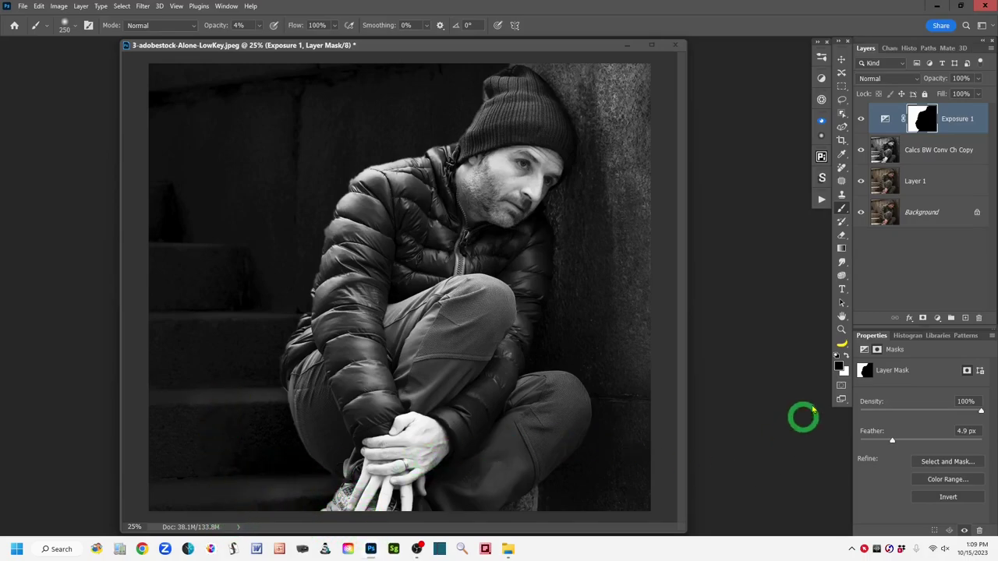
{"action": "left_click", "coordinate": [837, 357]}
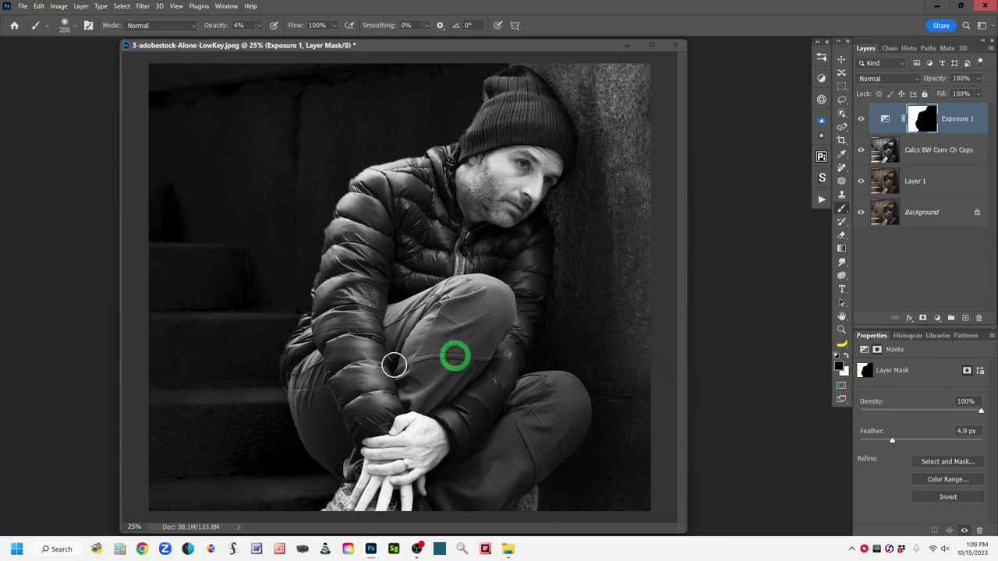
{"action": "mouse_move", "coordinate": [220, 452]}
{"action": "left_mouse_down"}
{"action": "mouse_move", "coordinate": [304, 435]}
{"action": "mouse_move", "coordinate": [415, 448]}
{"action": "mouse_move", "coordinate": [398, 432]}
{"action": "left_mouse_up"}
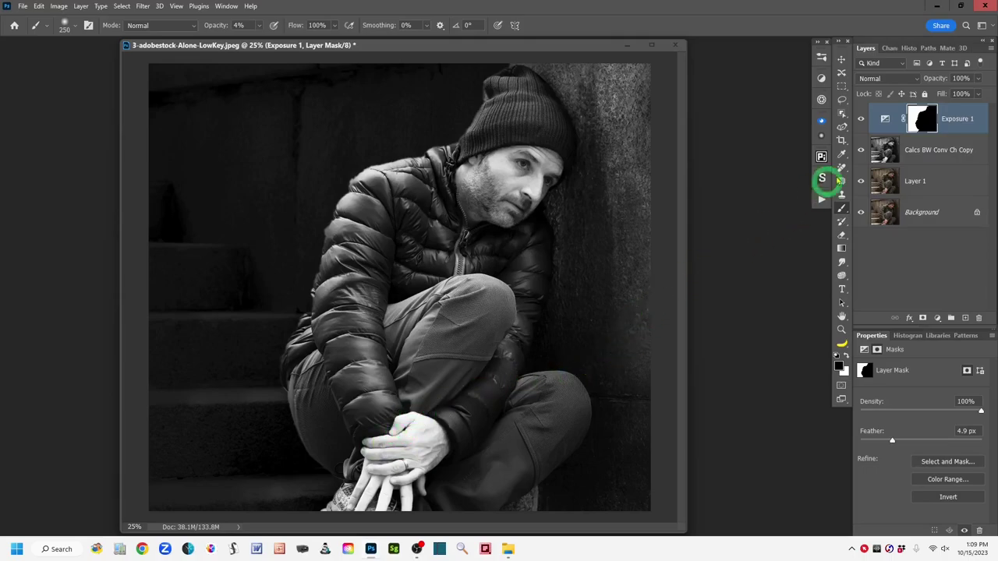
Add a Gradient Map adjustment layer above Exposure 1 and open its gradient in the Gradient Editor.
{"action": "left_click", "coordinate": [885, 117]}
{"action": "left_click", "coordinate": [841, 99]}
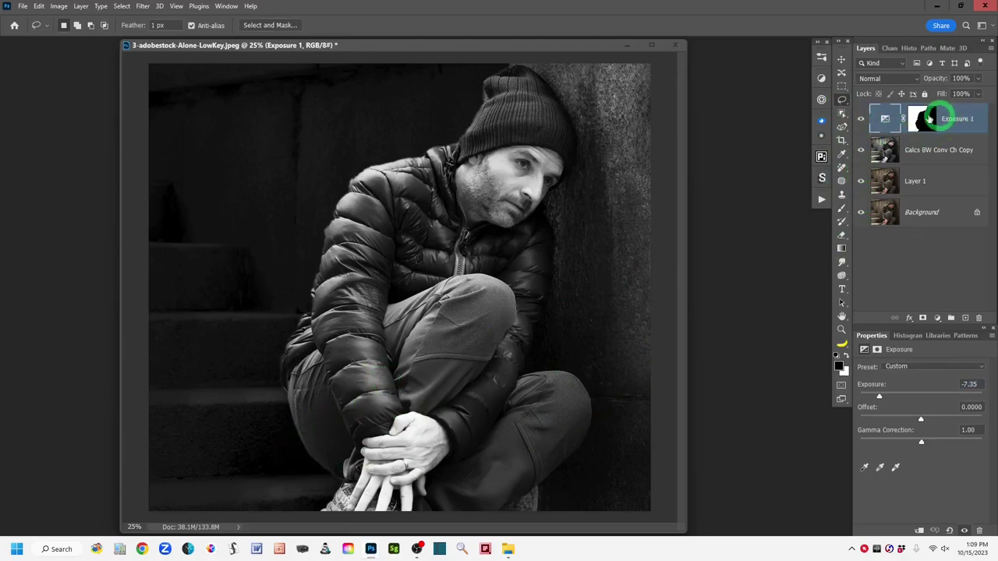
{"action": "mouse_move", "coordinate": [155, 487]}
{"action": "left_mouse_down"}
{"action": "mouse_move", "coordinate": [200, 245]}
{"action": "mouse_move", "coordinate": [301, 361]}
{"action": "mouse_move", "coordinate": [231, 368]}
{"action": "mouse_move", "coordinate": [212, 363]}
{"action": "mouse_move", "coordinate": [208, 346]}
{"action": "mouse_move", "coordinate": [237, 398]}
{"action": "mouse_move", "coordinate": [572, 471]}
{"action": "mouse_move", "coordinate": [566, 192]}
{"action": "mouse_move", "coordinate": [659, 265]}
{"action": "mouse_move", "coordinate": [439, 294]}
{"action": "mouse_move", "coordinate": [472, 351]}
{"action": "mouse_move", "coordinate": [458, 360]}
{"action": "left_mouse_up"}
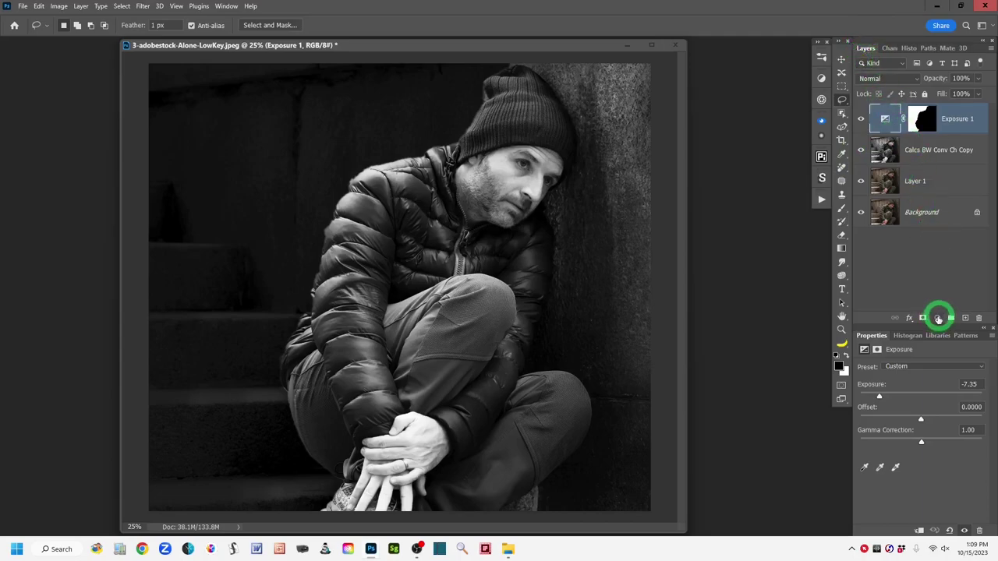
{"action": "left_click", "coordinate": [938, 319]}
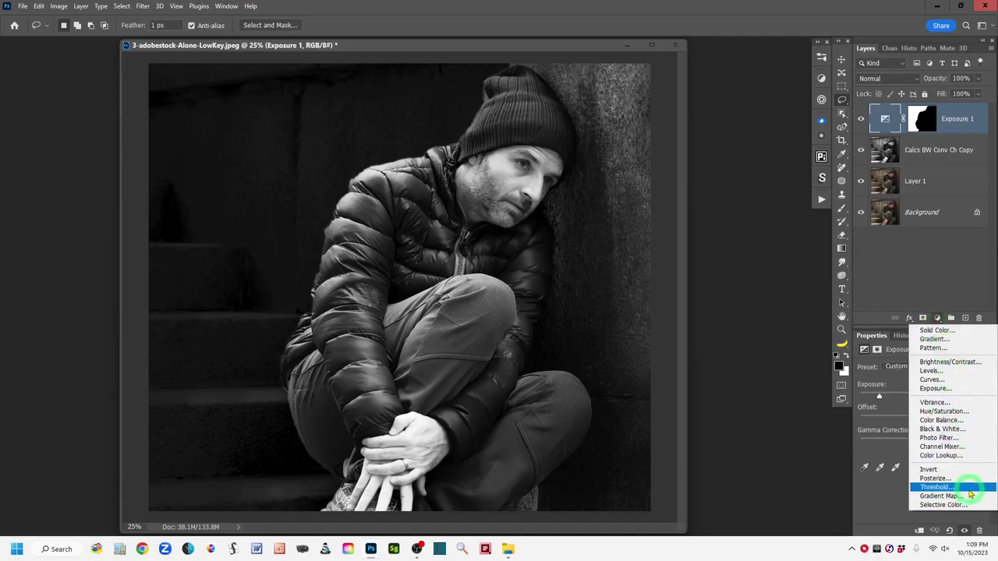
{"action": "left_click", "coordinate": [970, 499]}
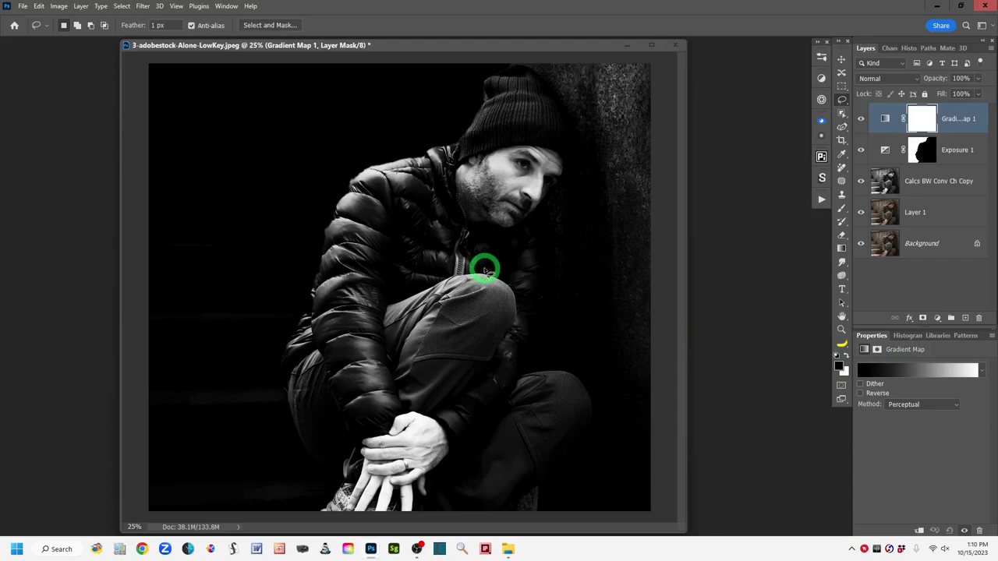
{"action": "left_click", "coordinate": [927, 372]}
{"action": "left_click_drag", "start_coordinate": [758, 18], "coordinate": [745, 23]}
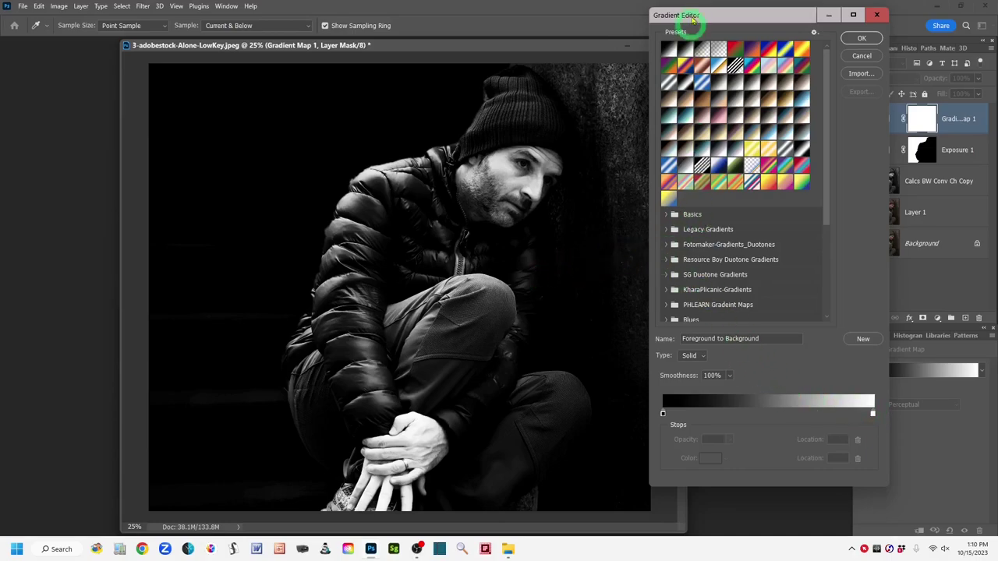
Move the Gradient Map's white stop slightly inward, set the midpoint between black and white to location 41, and accept the gradient.
{"action": "left_click_drag", "start_coordinate": [743, 23], "coordinate": [755, 24]}
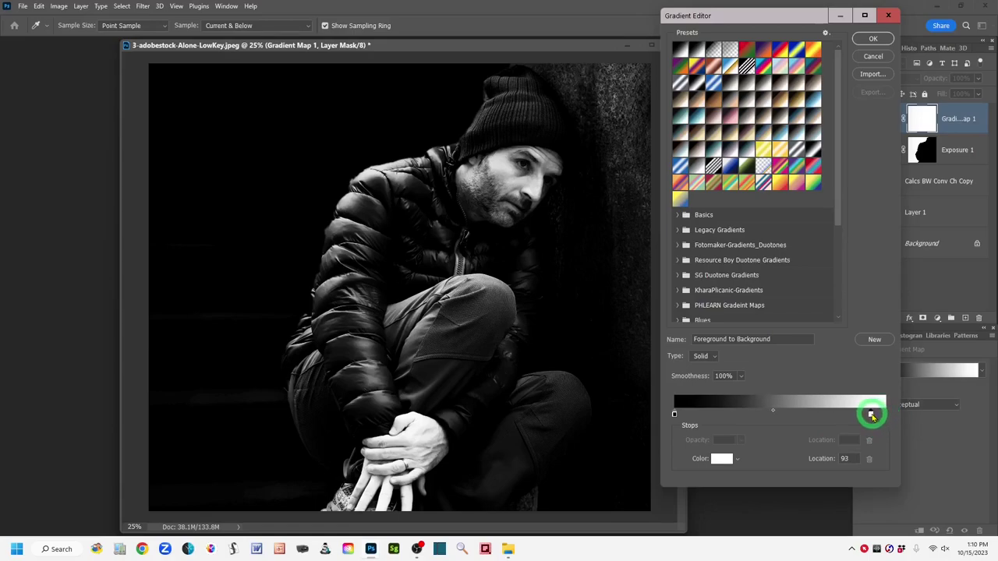
{"action": "left_click_drag", "start_coordinate": [872, 415], "coordinate": [872, 416]}
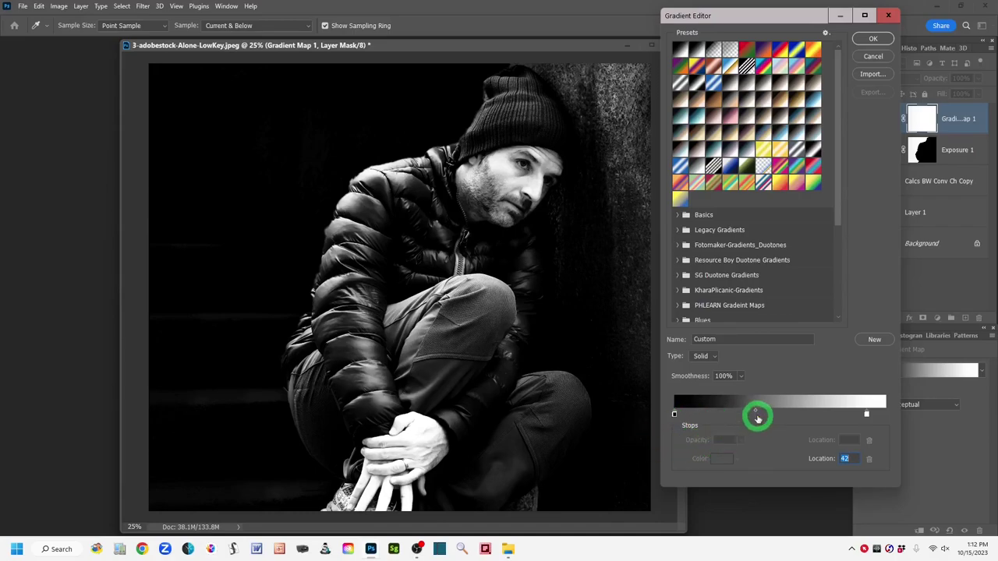
{"action": "left_click", "coordinate": [849, 458]}
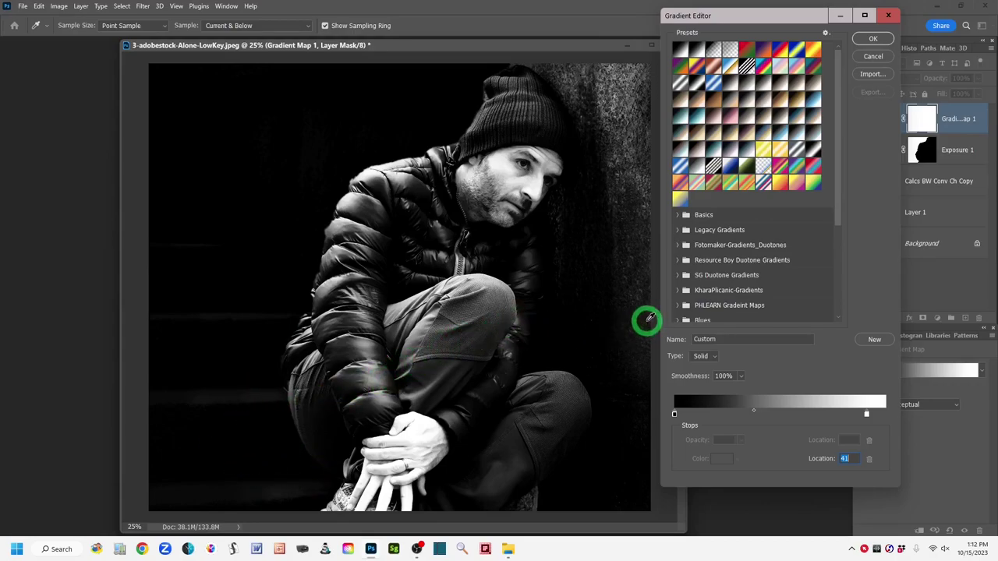
{"action": "left_click_drag", "start_coordinate": [648, 319], "coordinate": [871, 42]}
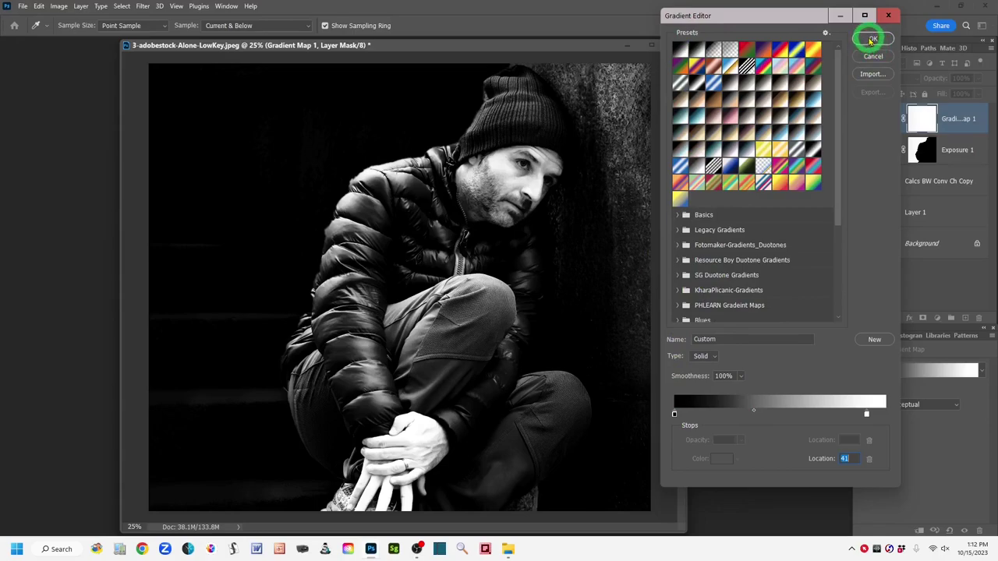
{"action": "left_click", "coordinate": [871, 39]}
{"action": "left_click", "coordinate": [885, 118]}
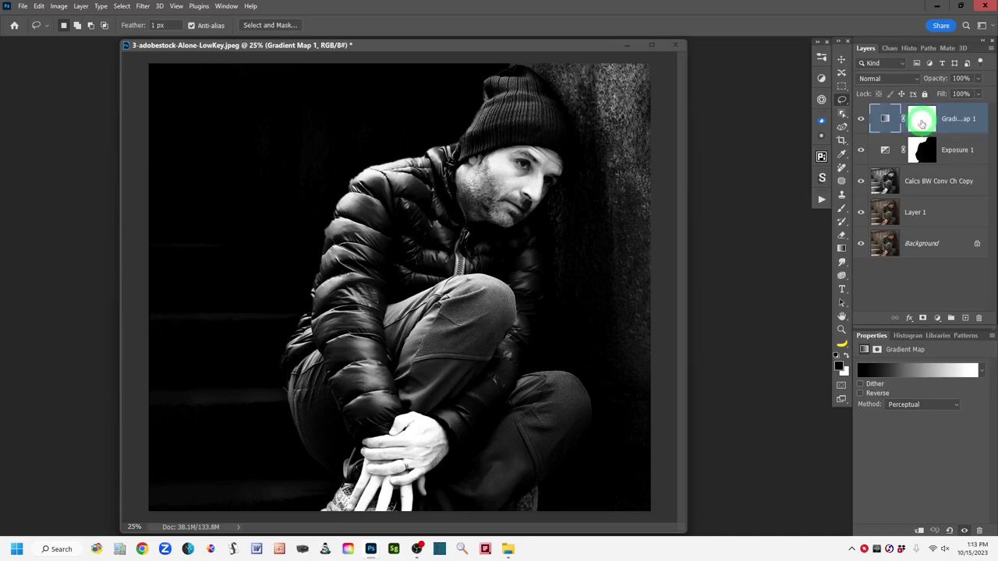
Paint black over the man's hands on the Gradient Map 1 mask with the 250-pixel brush at 100% opacity.
{"action": "left_click", "coordinate": [922, 122]}
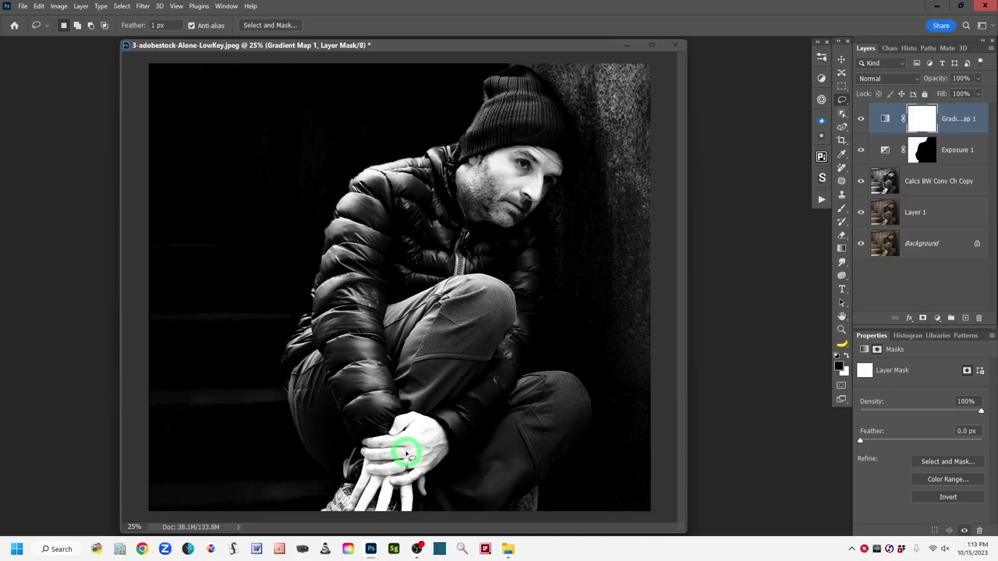
{"action": "left_click", "coordinate": [921, 121]}
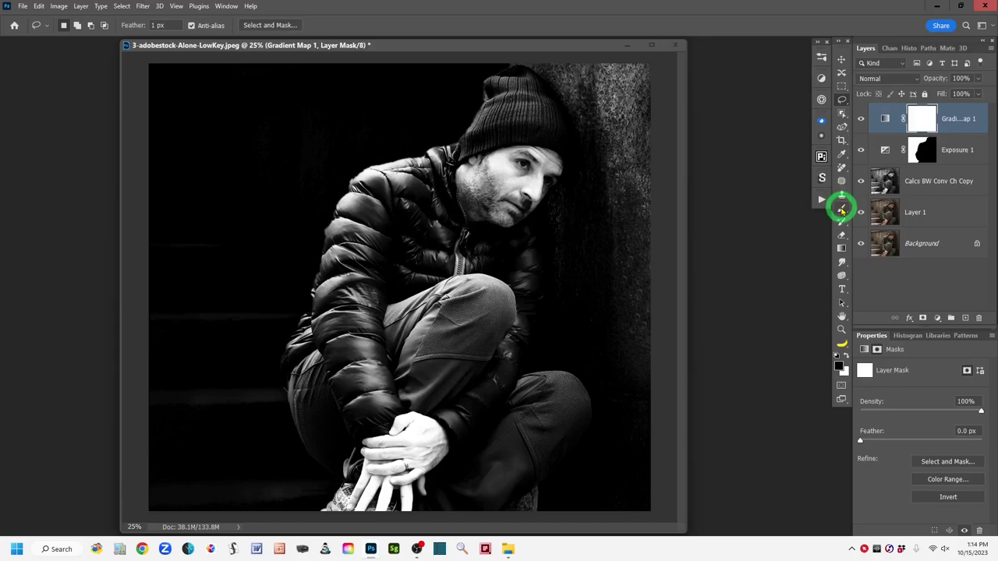
{"action": "left_click", "coordinate": [841, 211]}
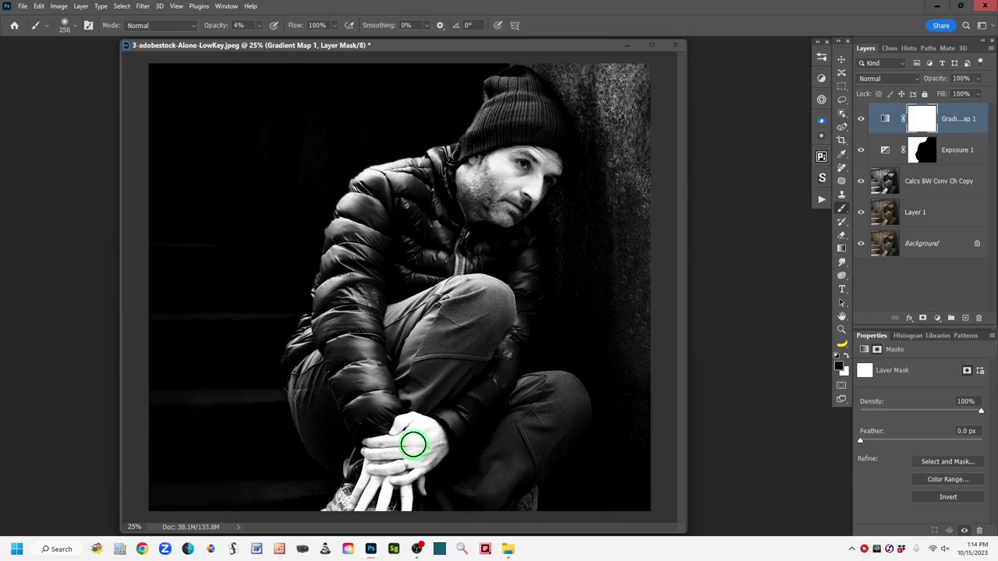
{"action": "mouse_move", "coordinate": [418, 430]}
{"action": "left_mouse_down"}
{"action": "mouse_move", "coordinate": [390, 457]}
{"action": "mouse_move", "coordinate": [418, 445]}
{"action": "mouse_move", "coordinate": [390, 452]}
{"action": "mouse_move", "coordinate": [409, 451]}
{"action": "left_mouse_up"}
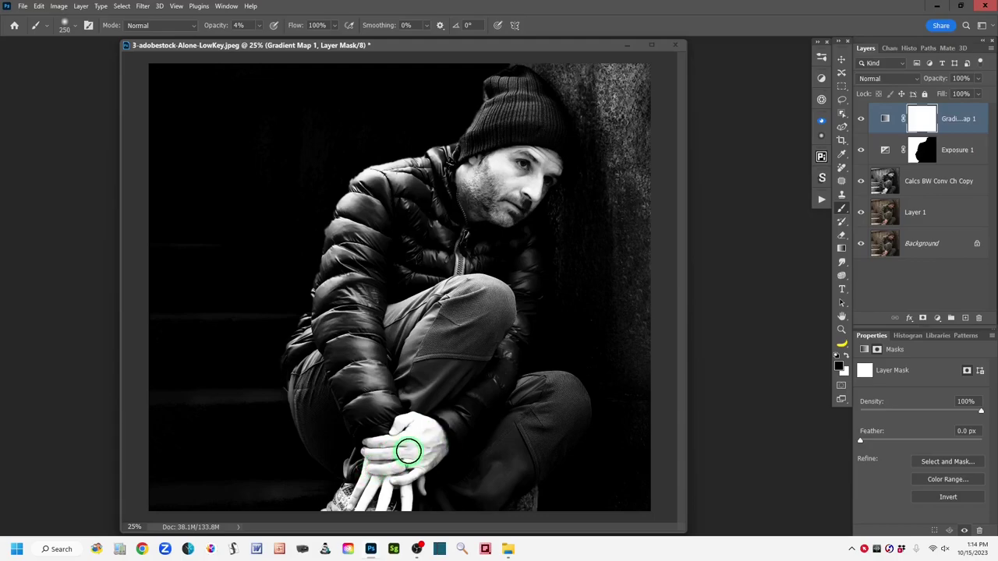
{"action": "left_click_drag", "start_coordinate": [213, 25], "coordinate": [361, 23]}
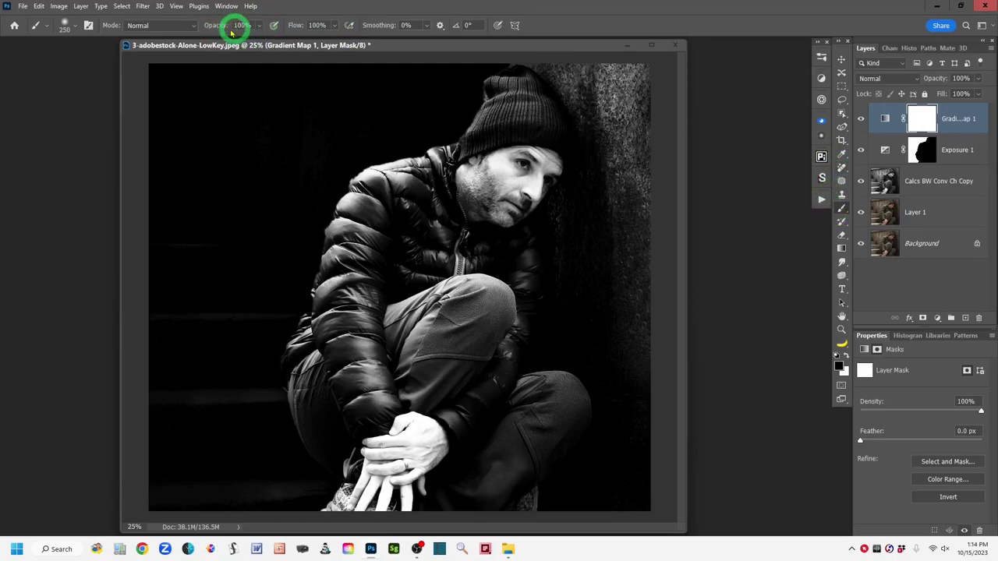
{"action": "mouse_move", "coordinate": [390, 483]}
{"action": "left_mouse_down"}
{"action": "mouse_move", "coordinate": [424, 456]}
{"action": "mouse_move", "coordinate": [420, 439]}
{"action": "mouse_move", "coordinate": [396, 451]}
{"action": "mouse_move", "coordinate": [423, 433]}
{"action": "mouse_move", "coordinate": [430, 440]}
{"action": "mouse_move", "coordinate": [397, 425]}
{"action": "mouse_move", "coordinate": [422, 460]}
{"action": "mouse_move", "coordinate": [414, 437]}
{"action": "mouse_move", "coordinate": [419, 448]}
{"action": "mouse_move", "coordinate": [398, 458]}
{"action": "mouse_move", "coordinate": [383, 453]}
{"action": "mouse_move", "coordinate": [396, 481]}
{"action": "mouse_move", "coordinate": [377, 492]}
{"action": "mouse_move", "coordinate": [374, 470]}
{"action": "mouse_move", "coordinate": [349, 511]}
{"action": "mouse_move", "coordinate": [321, 514]}
{"action": "mouse_move", "coordinate": [351, 522]}
{"action": "mouse_move", "coordinate": [367, 486]}
{"action": "mouse_move", "coordinate": [378, 514]}
{"action": "mouse_move", "coordinate": [416, 452]}
{"action": "mouse_move", "coordinate": [404, 489]}
{"action": "mouse_move", "coordinate": [404, 461]}
{"action": "mouse_move", "coordinate": [399, 520]}
{"action": "mouse_move", "coordinate": [414, 422]}
{"action": "mouse_move", "coordinate": [429, 436]}
{"action": "mouse_move", "coordinate": [400, 430]}
{"action": "mouse_move", "coordinate": [438, 432]}
{"action": "mouse_move", "coordinate": [407, 436]}
{"action": "mouse_move", "coordinate": [418, 438]}
{"action": "mouse_move", "coordinate": [408, 440]}
{"action": "mouse_move", "coordinate": [416, 458]}
{"action": "mouse_move", "coordinate": [418, 429]}
{"action": "mouse_move", "coordinate": [433, 435]}
{"action": "mouse_move", "coordinate": [406, 428]}
{"action": "mouse_move", "coordinate": [373, 453]}
{"action": "mouse_move", "coordinate": [365, 497]}
{"action": "mouse_move", "coordinate": [344, 510]}
{"action": "mouse_move", "coordinate": [386, 494]}
{"action": "mouse_move", "coordinate": [405, 505]}
{"action": "mouse_move", "coordinate": [417, 473]}
{"action": "mouse_move", "coordinate": [415, 485]}
{"action": "mouse_move", "coordinate": [412, 426]}
{"action": "mouse_move", "coordinate": [424, 428]}
{"action": "mouse_move", "coordinate": [392, 465]}
{"action": "left_mouse_up"}
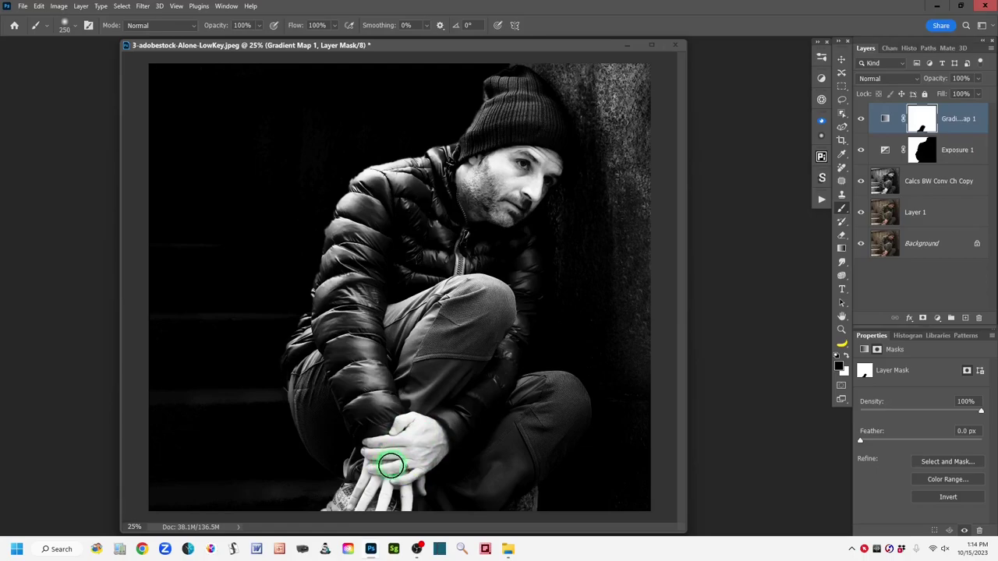
{"action": "left_click", "coordinate": [861, 121]}
{"action": "left_click", "coordinate": [861, 121]}
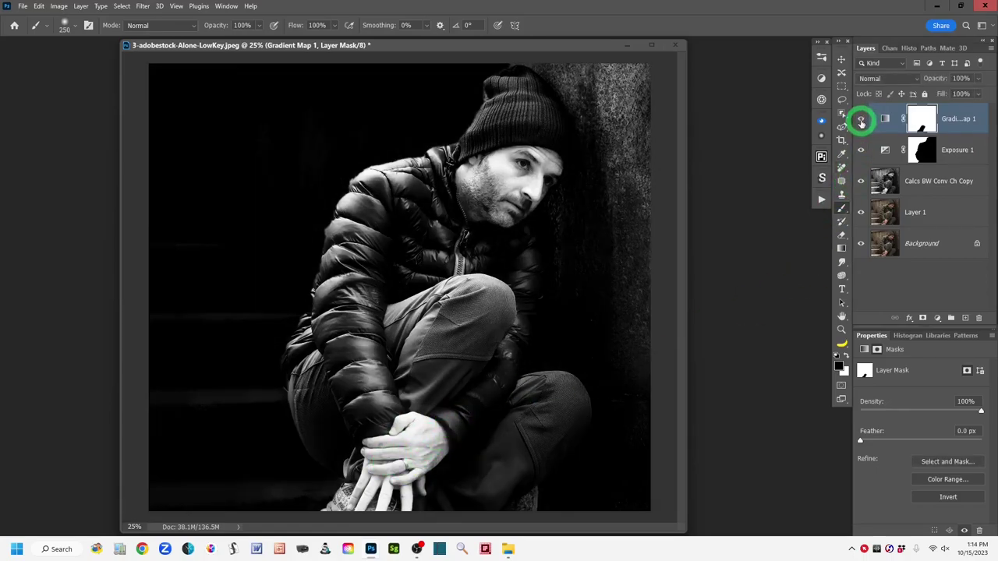
Add a Brightness/Contrast adjustment layer above Gradient Map 1 with brightness -97 and contrast -26.
{"action": "left_click", "coordinate": [885, 119]}
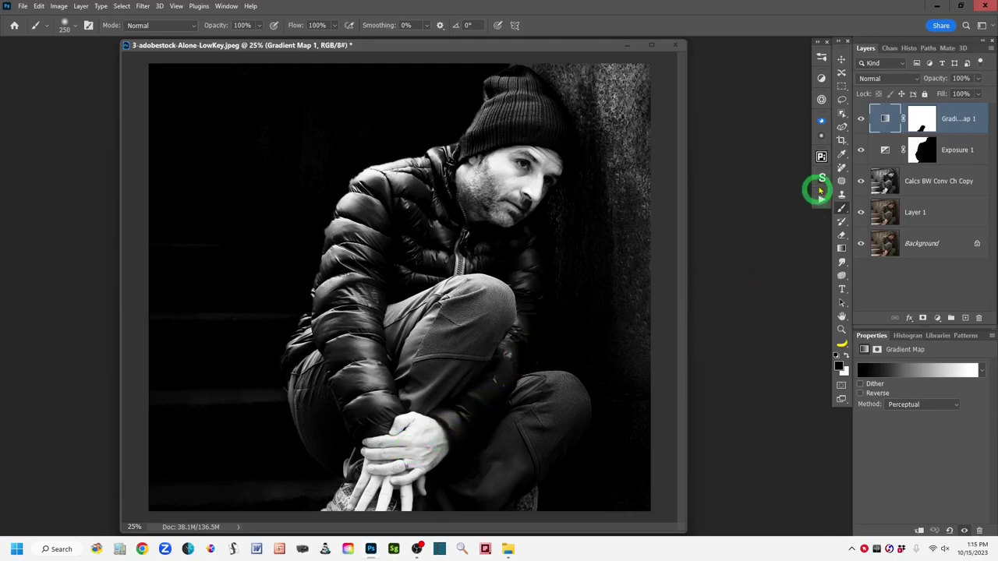
{"action": "left_click", "coordinate": [841, 100]}
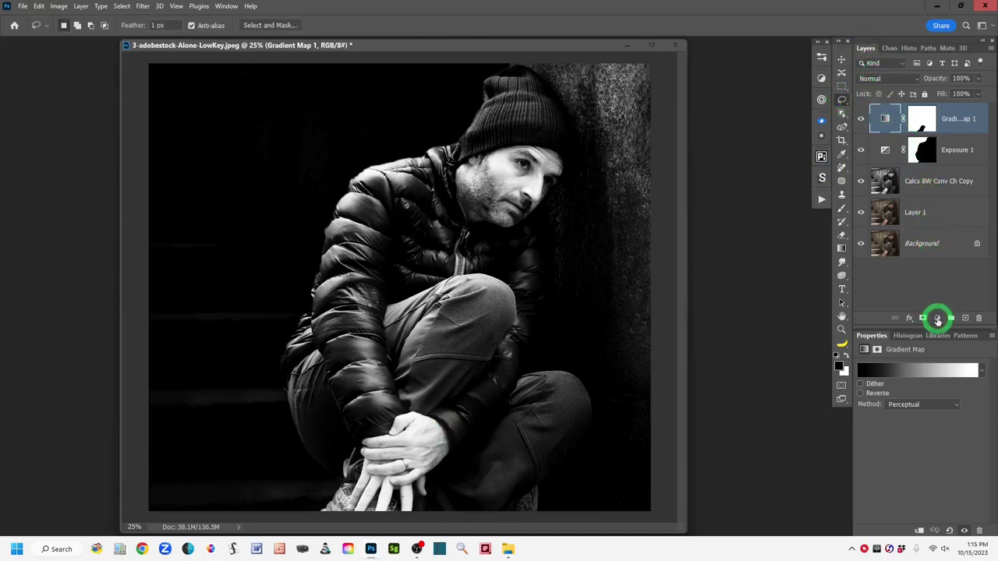
{"action": "left_click", "coordinate": [938, 321]}
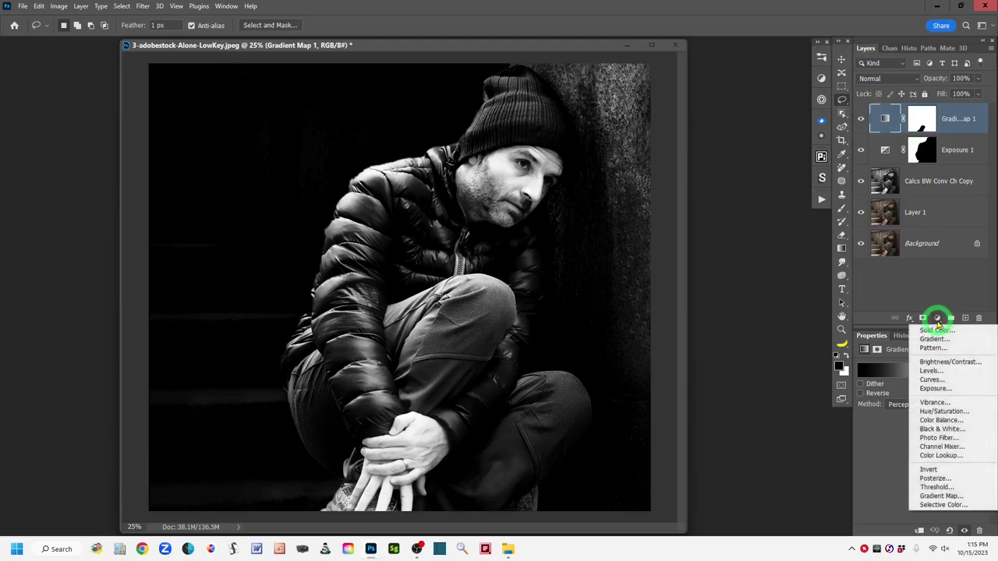
{"action": "left_click", "coordinate": [969, 364]}
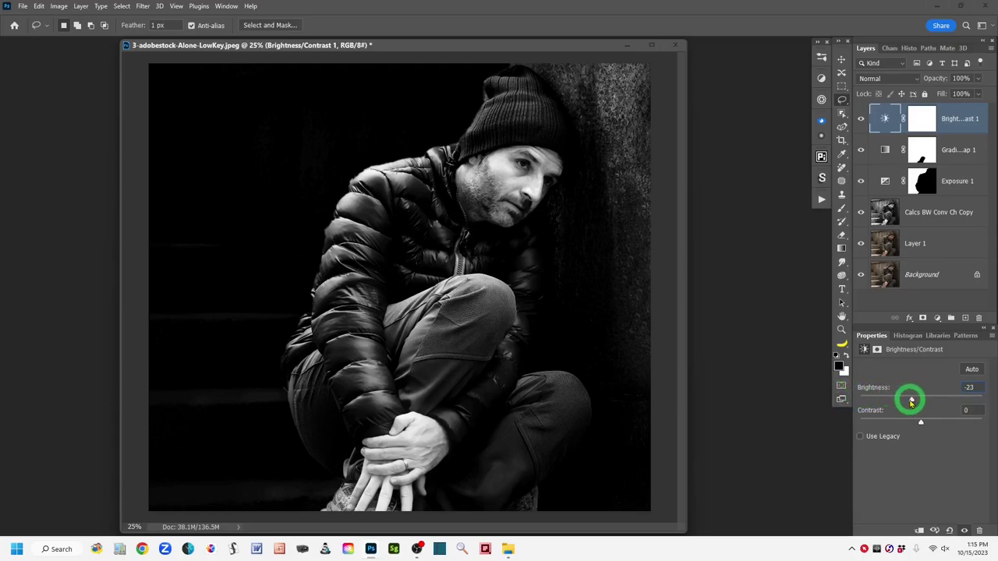
{"action": "left_click_drag", "start_coordinate": [910, 402], "coordinate": [893, 402]}
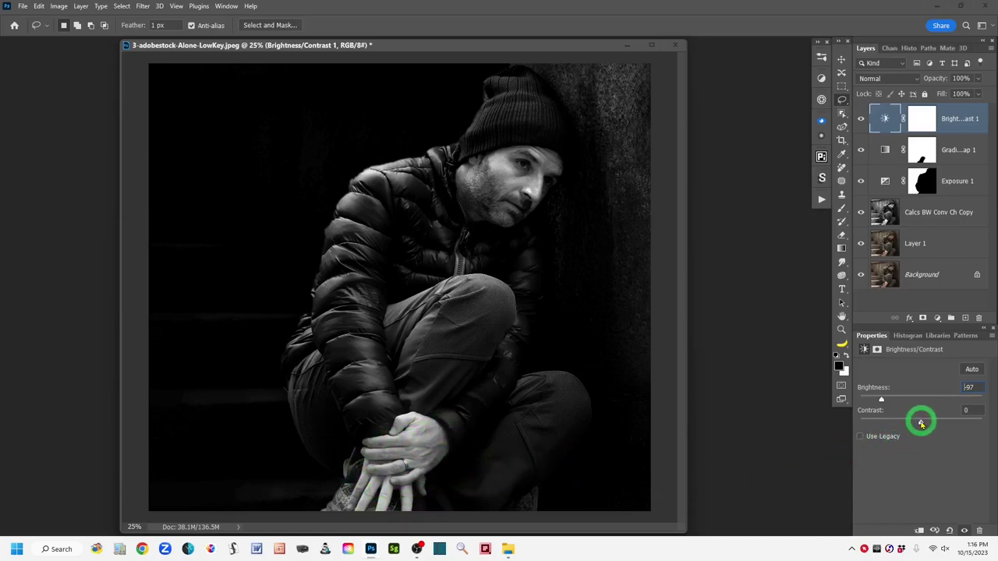
{"action": "left_click_drag", "start_coordinate": [918, 426], "coordinate": [912, 425]}
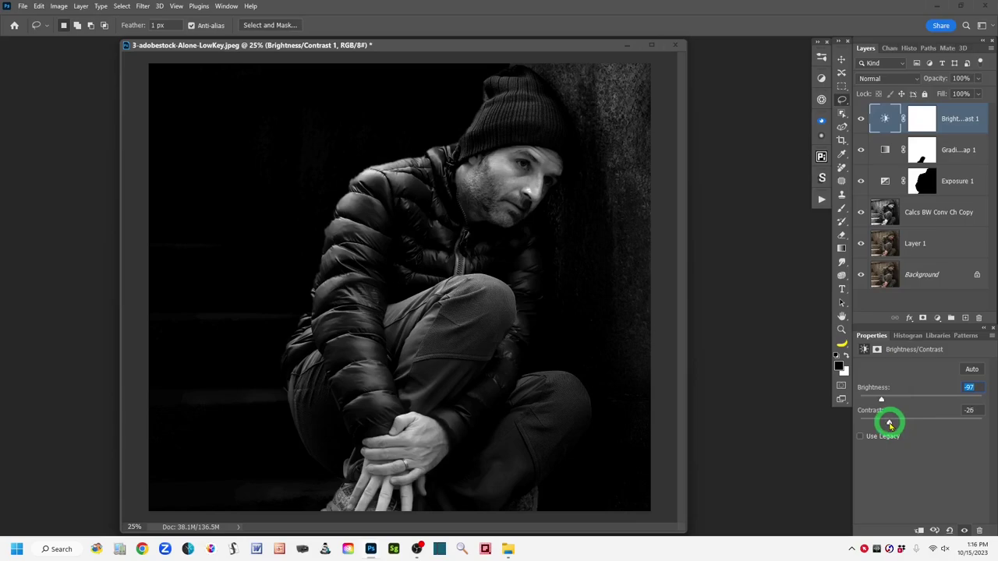
{"action": "left_click_drag", "start_coordinate": [890, 423], "coordinate": [889, 423]}
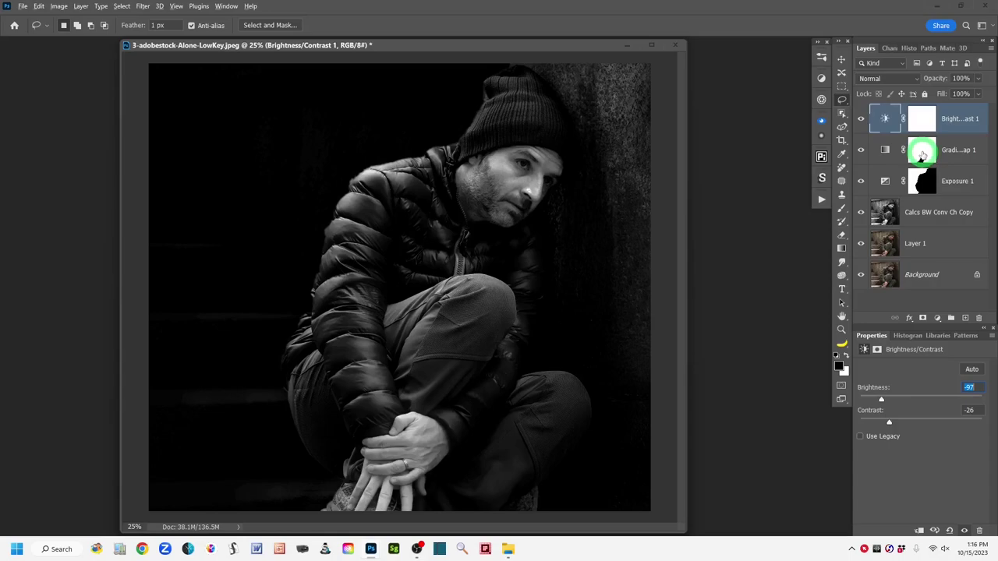
Replace the Brightness/Contrast 1 mask with the Gradient Map 1 mask and invert it to limit the adjustment to the hands.
{"action": "left_click_drag", "start_coordinate": [923, 155], "coordinate": [923, 119]}
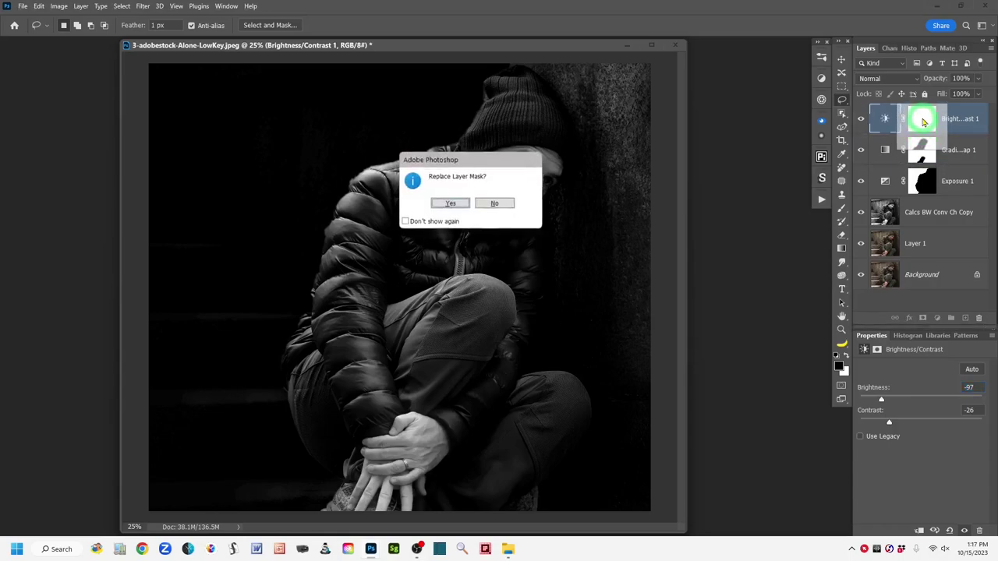
{"action": "left_click", "coordinate": [450, 203]}
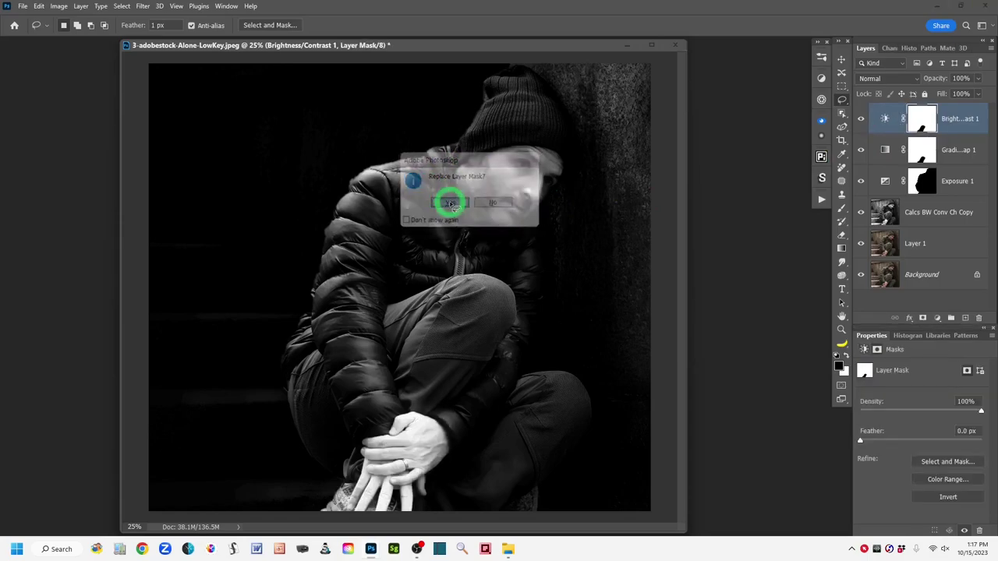
{"action": "left_click", "coordinate": [922, 124]}
{"action": "mouse_move", "coordinate": [922, 125]}
{"action": "left_mouse_down"}
{"action": "mouse_move", "coordinate": [902, 117]}
{"action": "mouse_move", "coordinate": [904, 152]}
{"action": "mouse_move", "coordinate": [922, 127]}
{"action": "mouse_move", "coordinate": [912, 113]}
{"action": "mouse_move", "coordinate": [912, 125]}
{"action": "mouse_move", "coordinate": [925, 113]}
{"action": "mouse_move", "coordinate": [913, 101]}
{"action": "mouse_move", "coordinate": [920, 123]}
{"action": "left_mouse_up"}
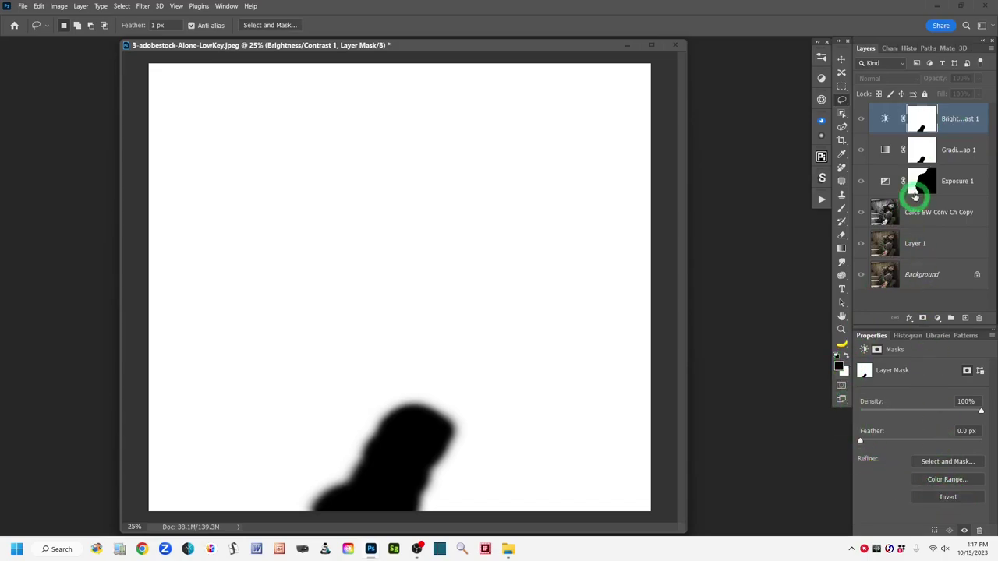
{"action": "left_click", "coordinate": [943, 503]}
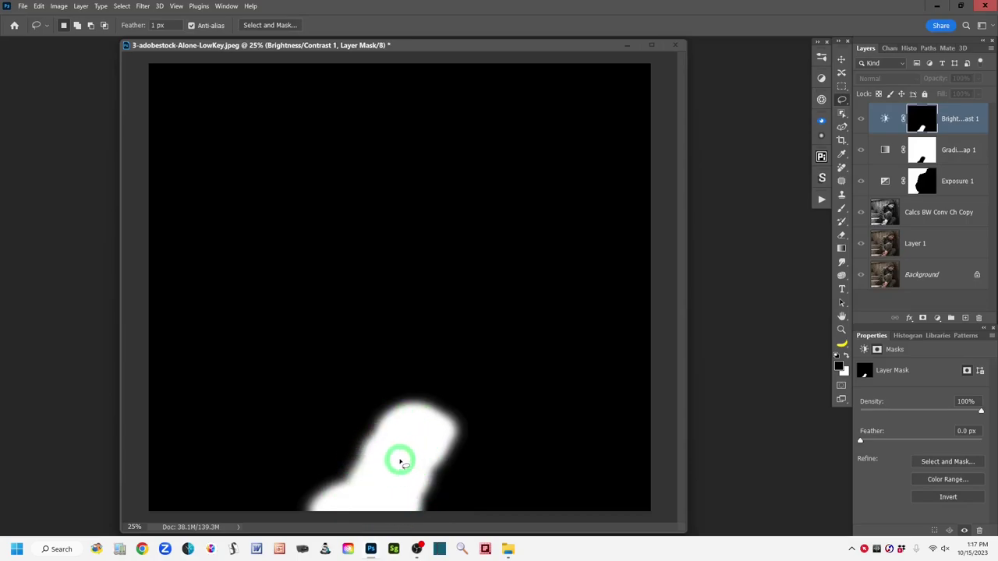
{"action": "left_click", "coordinate": [922, 118], "text": "alt"}
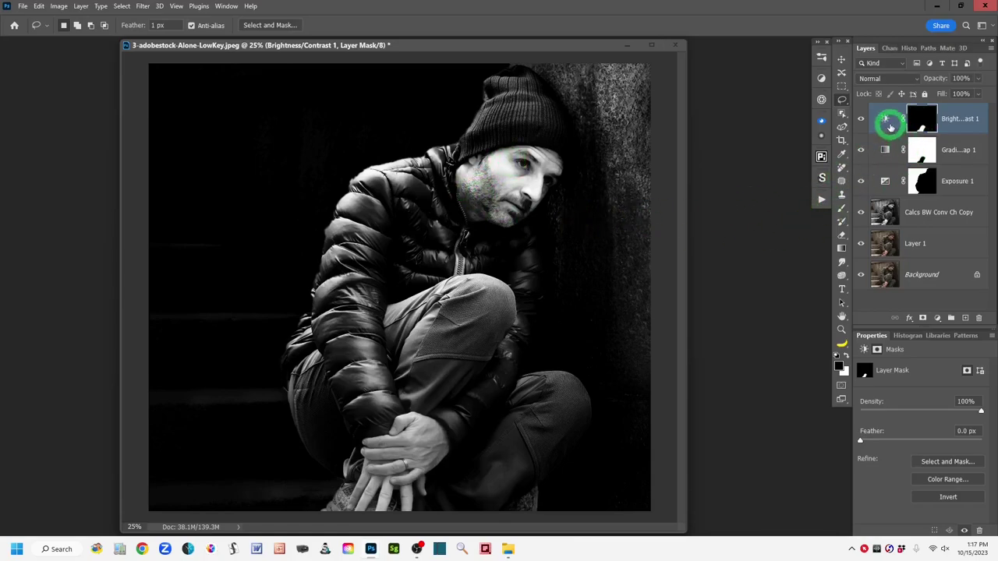
{"action": "left_click", "coordinate": [861, 119]}
{"action": "left_click", "coordinate": [861, 118]}
{"action": "left_click", "coordinate": [861, 119]}
{"action": "left_click", "coordinate": [861, 119]}
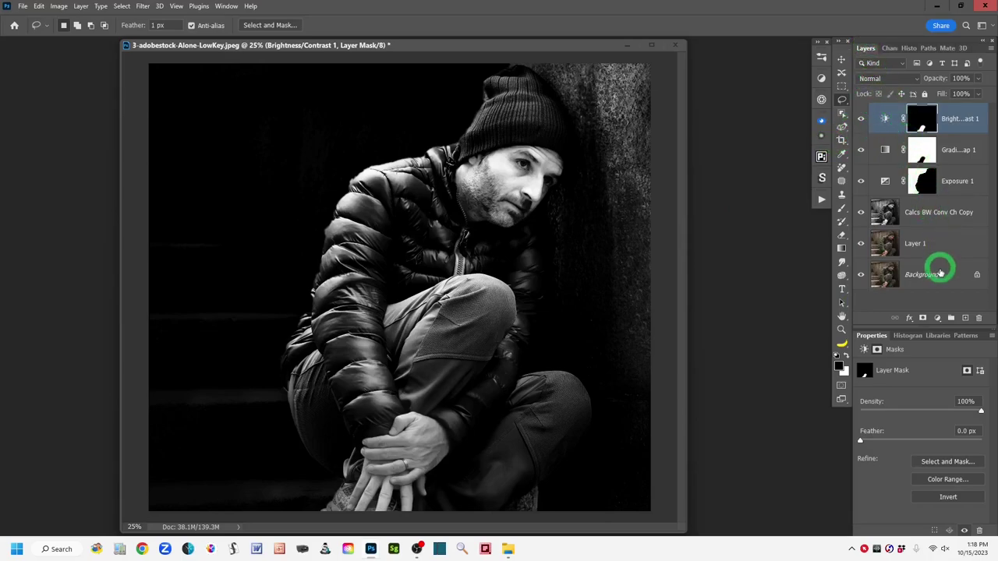
Create a new top layer named "stamp" and merge a copy of all visible layers into it.
{"action": "left_click", "coordinate": [965, 318]}
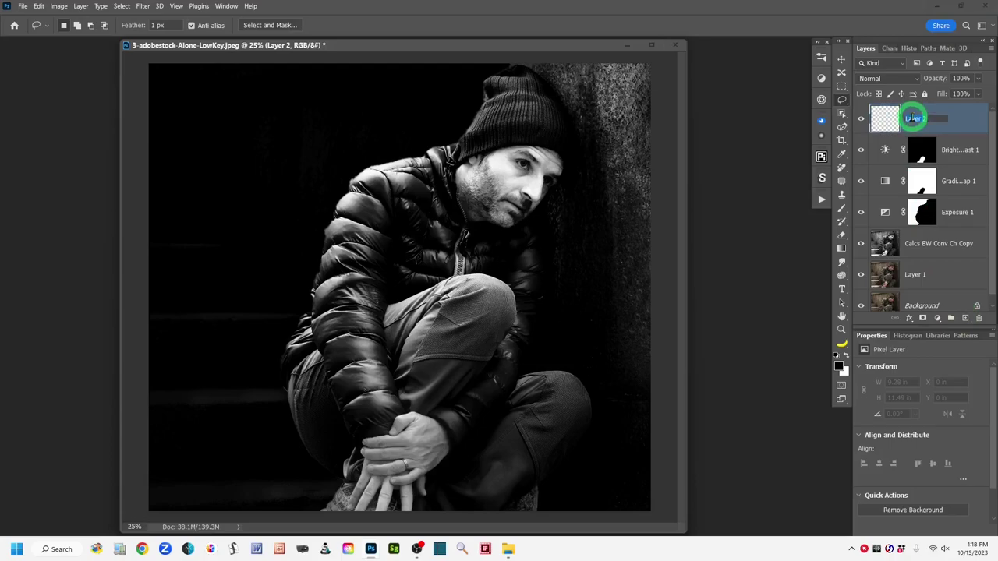
{"action": "key", "text": "BackSpace"}
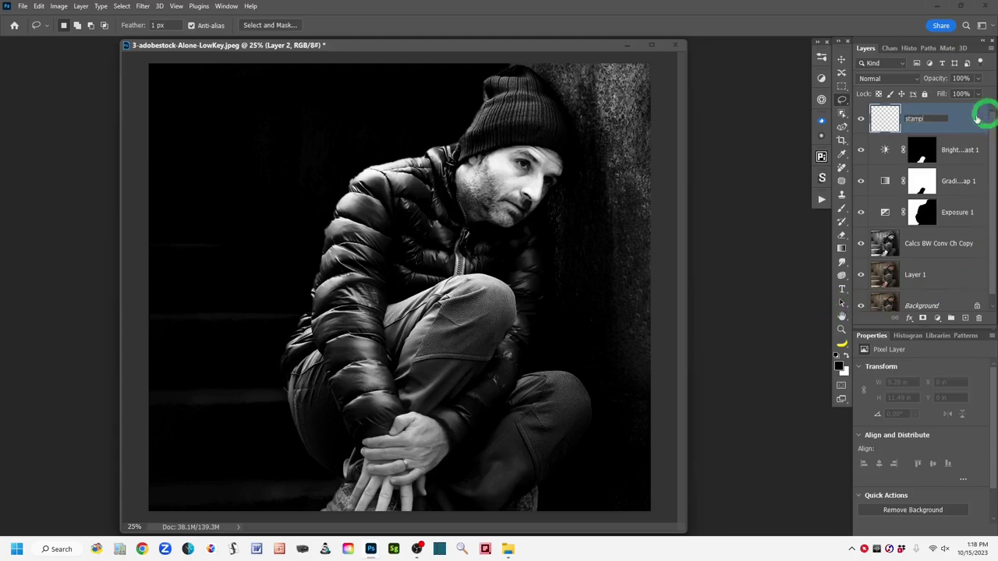
{"action": "left_click", "coordinate": [904, 121]}
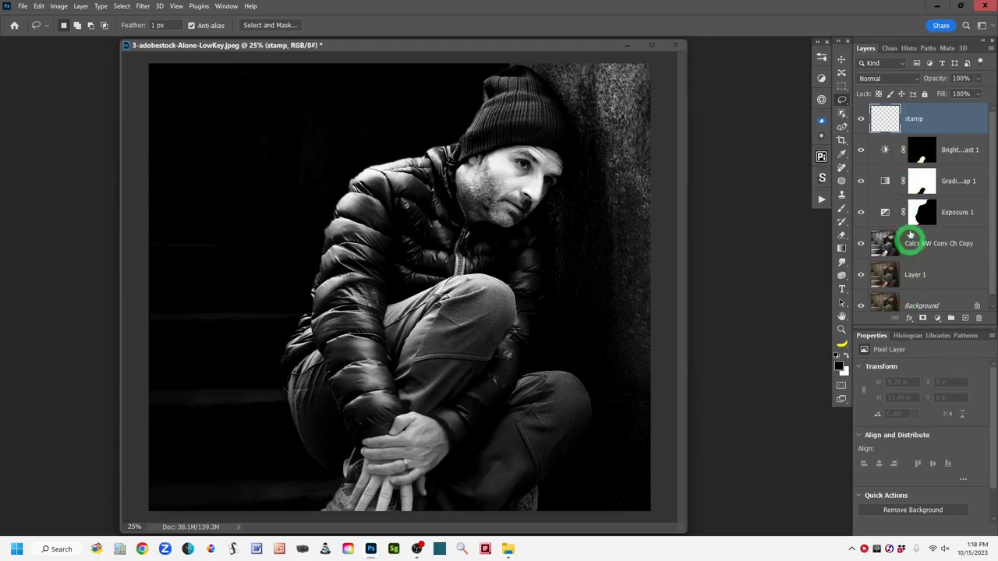
{"action": "left_click", "coordinate": [885, 120]}
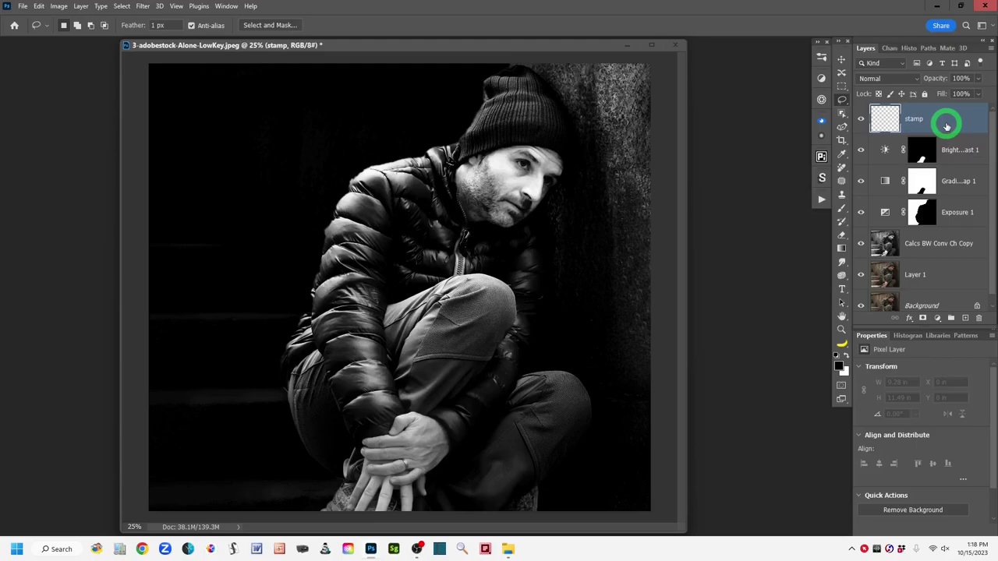
{"action": "key", "text": "ctrl+shift+alt+e"}
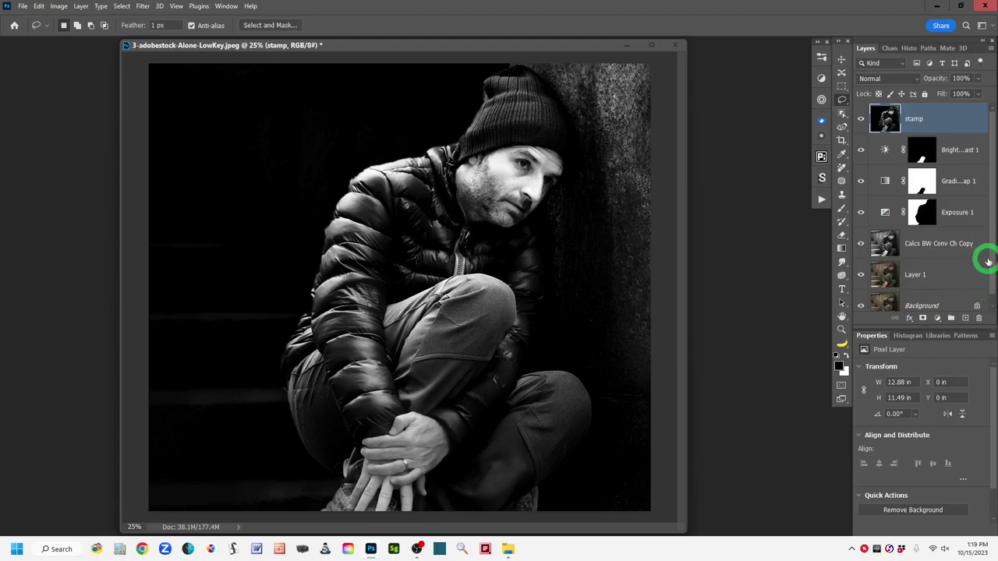
Compare the original colour Background with the finished black-and-white portrait by repeatedly showing the Background layer alone.
{"action": "scroll", "coordinate": [990, 264], "scroll_direction": "down", "scroll_amount": 1}
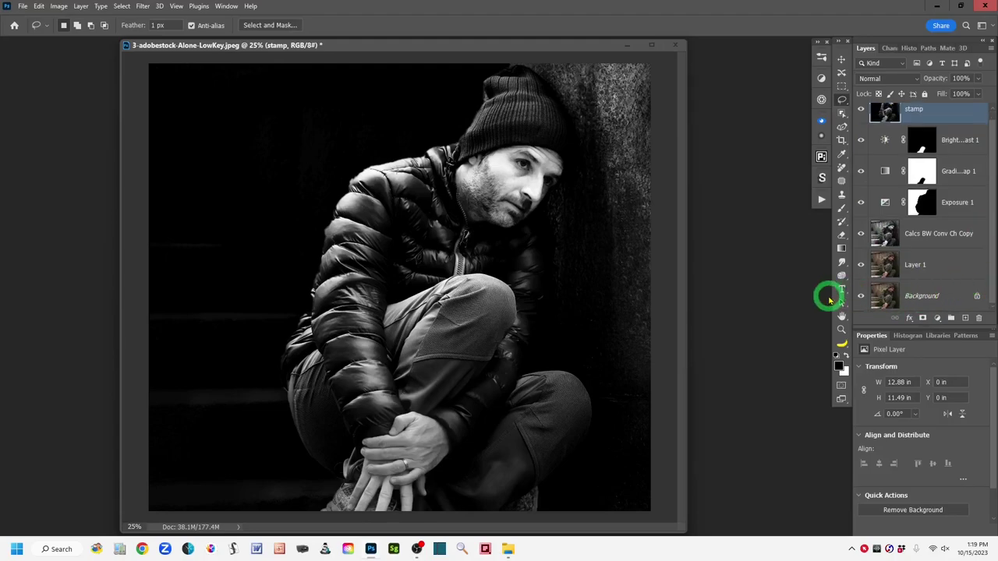
{"action": "left_click", "coordinate": [861, 295], "text": "alt"}
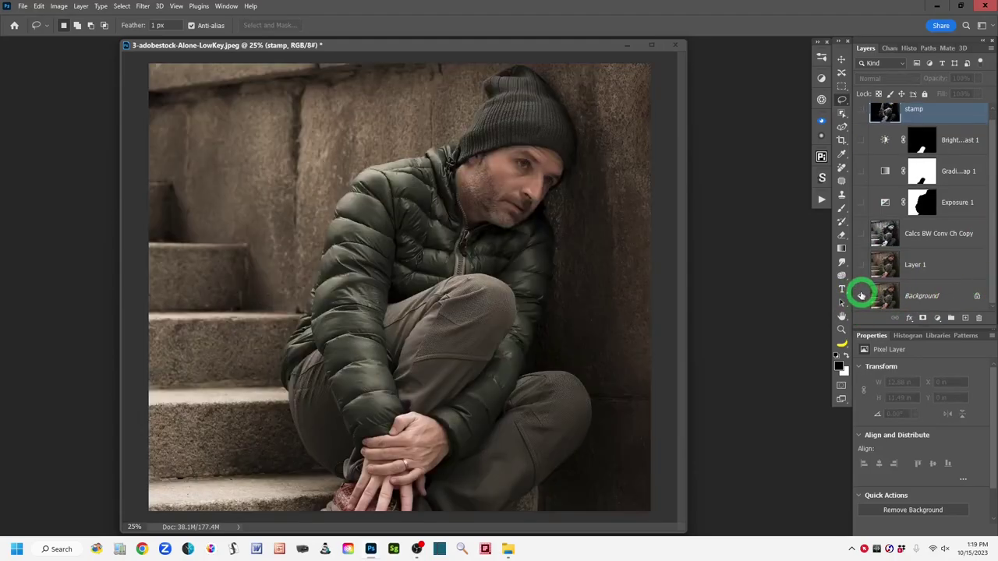
{"action": "left_click", "coordinate": [861, 295], "text": "alt"}
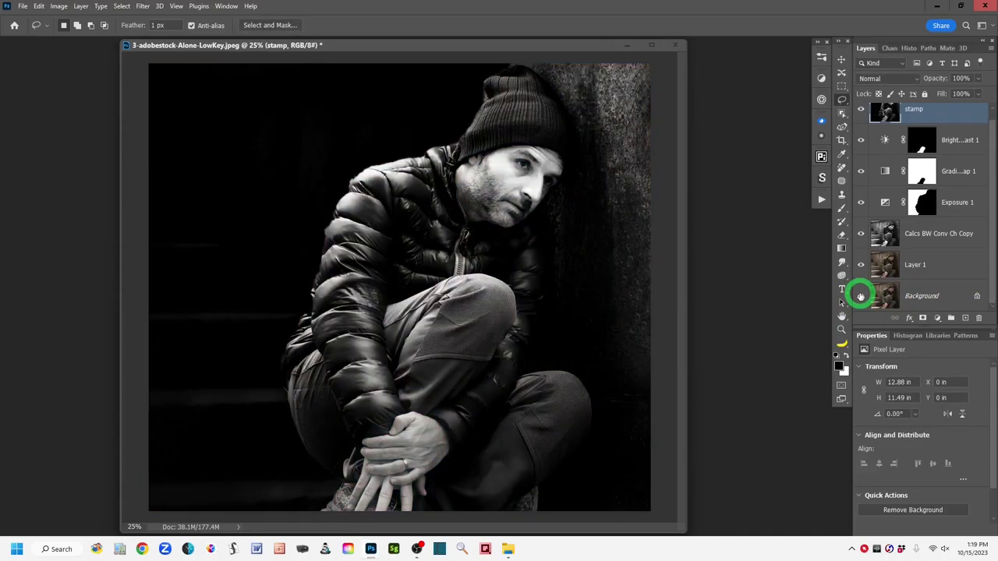
{"action": "left_click", "coordinate": [861, 296], "text": "alt"}
{"action": "left_click", "coordinate": [860, 295], "text": "alt"}
{"action": "left_click", "coordinate": [860, 296], "text": "alt"}
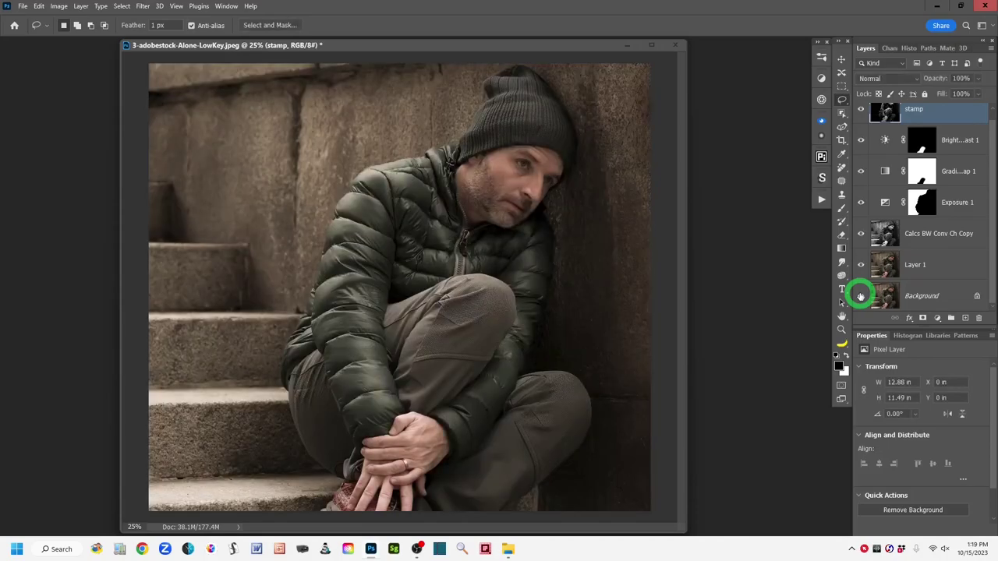
{"action": "left_click", "coordinate": [861, 295], "text": "alt"}
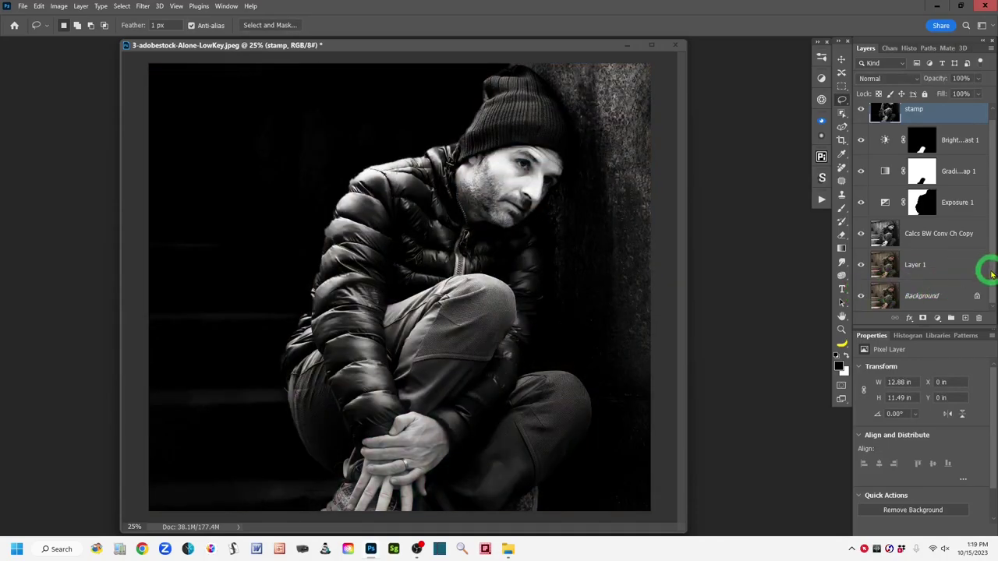
{"action": "scroll", "coordinate": [987, 257], "scroll_direction": "up", "scroll_amount": 1}
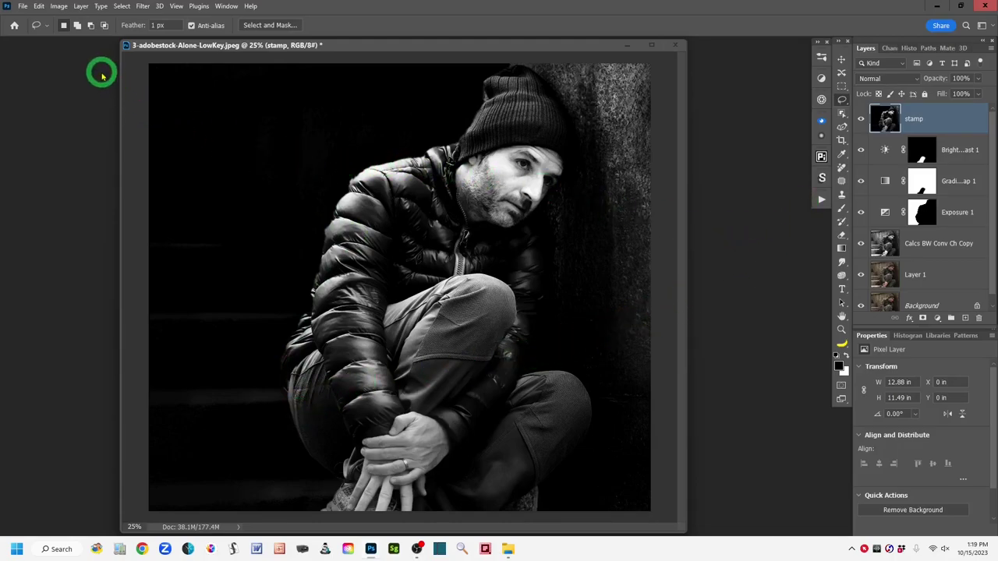
{"action": "left_click", "coordinate": [58, 7]}
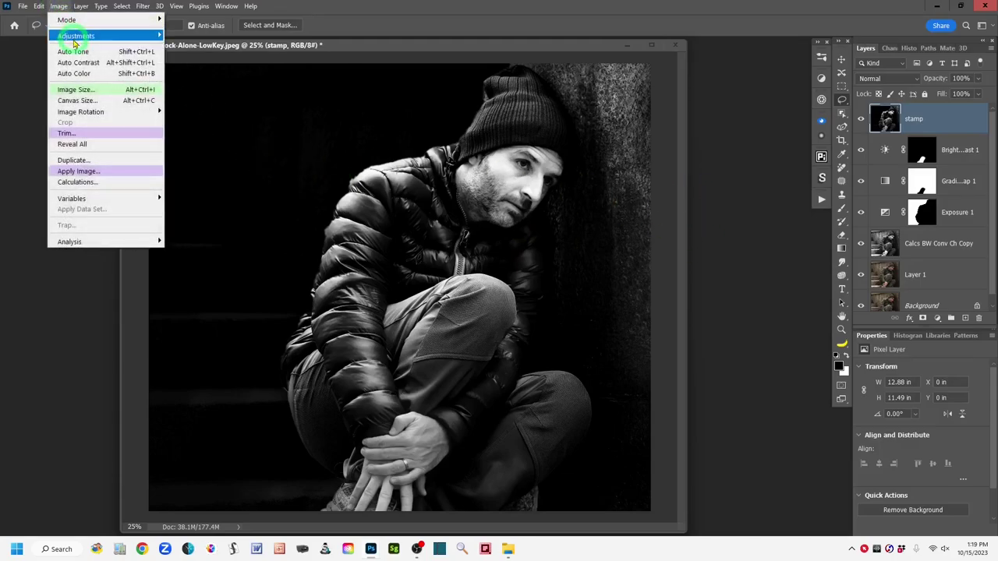
{"action": "mouse_move", "coordinate": [78, 35]}
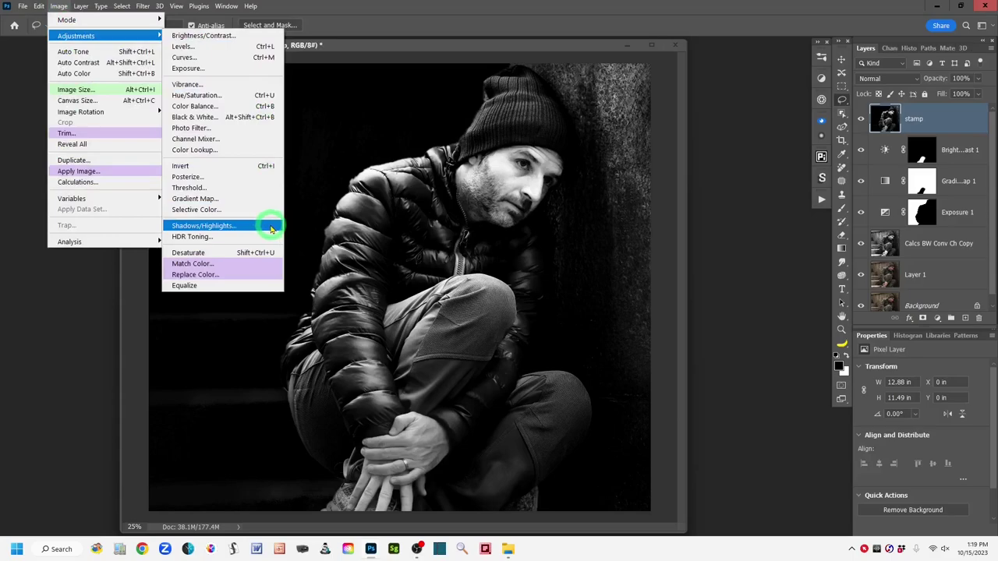
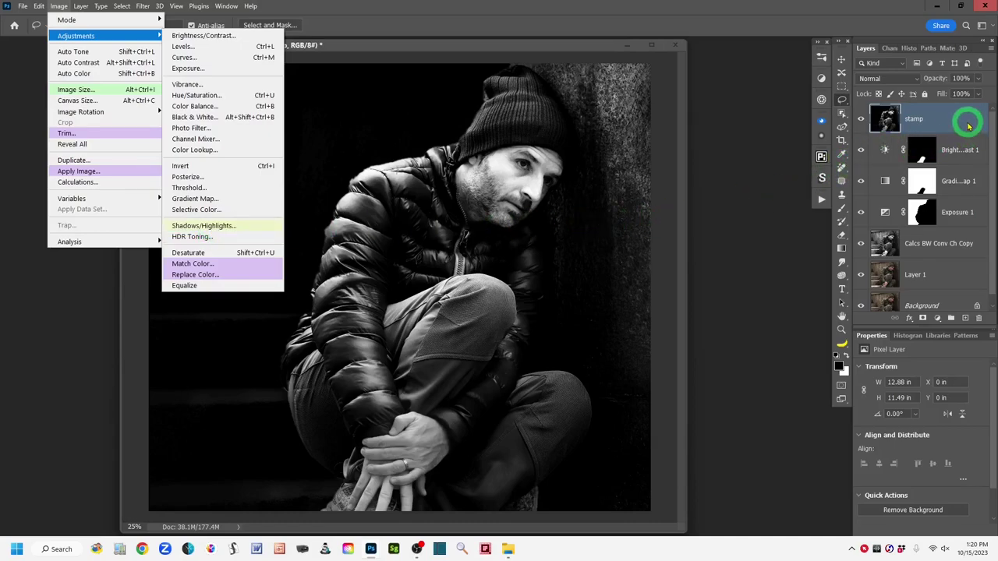
{"action": "left_click", "coordinate": [473, 17]}
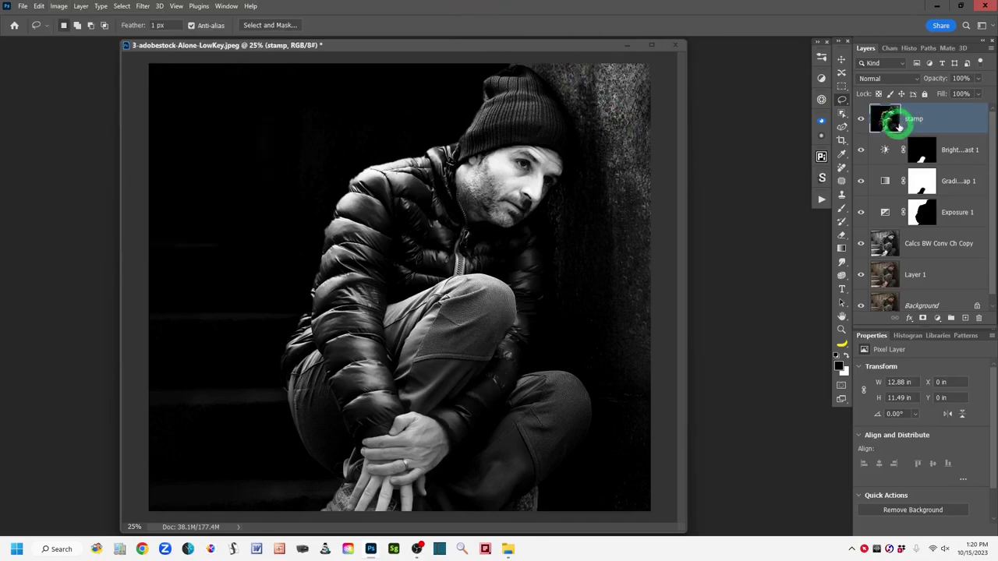
Convert the stamp layer to a smart object.
{"action": "right_click", "coordinate": [964, 117]}
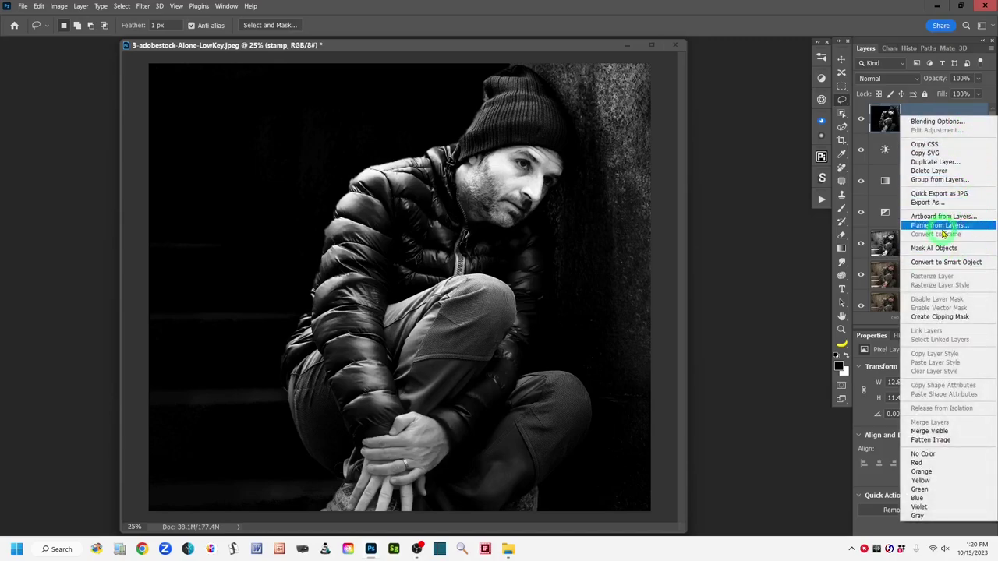
{"action": "left_click", "coordinate": [737, 177]}
{"action": "right_click", "coordinate": [963, 123]}
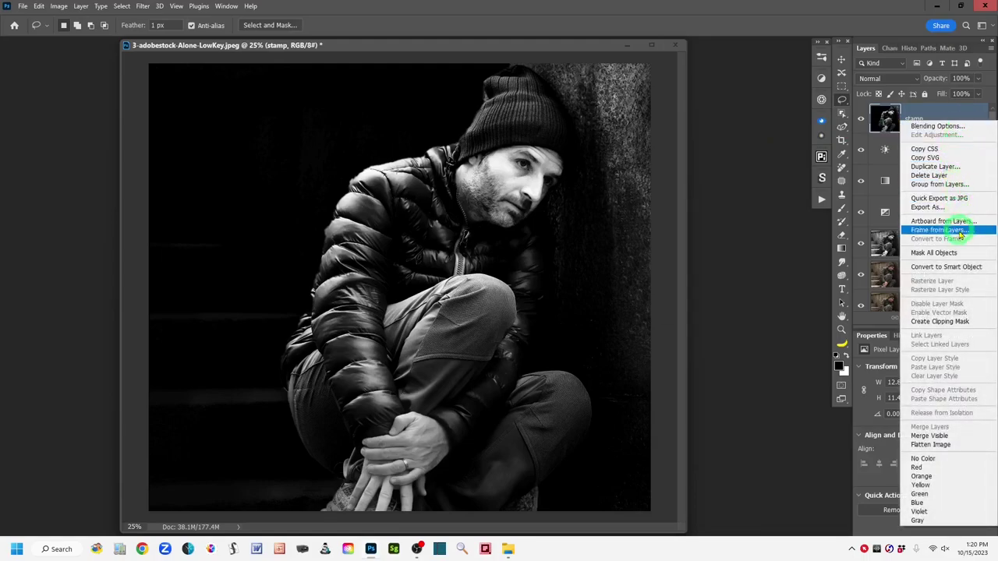
{"action": "left_click", "coordinate": [977, 269]}
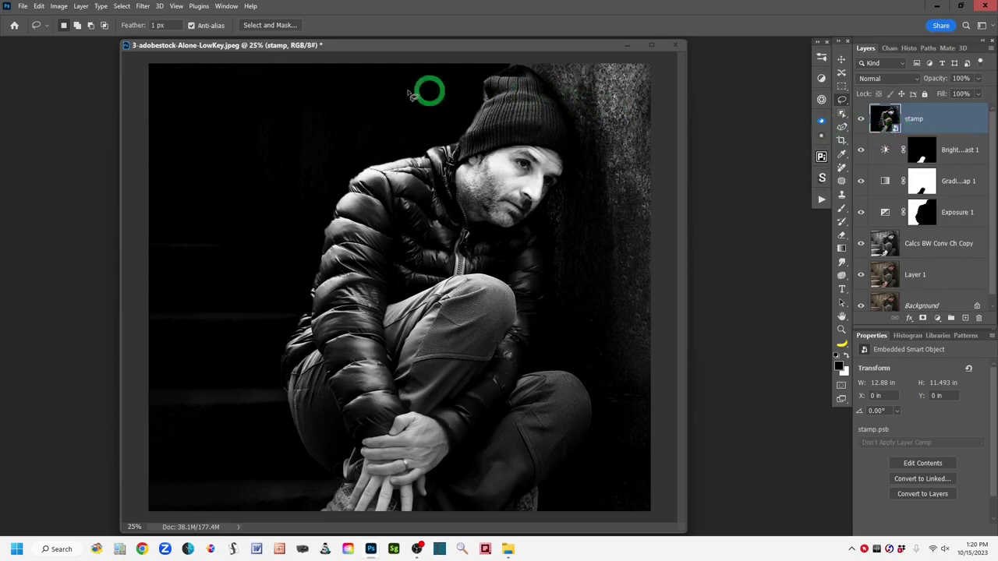
Start a Shadows/Highlights adjustment on the stamp layer with Shadows Amount 7%, Tone 0% and Radius 128 px.
{"action": "left_click", "coordinate": [58, 8]}
{"action": "mouse_move", "coordinate": [140, 36]}
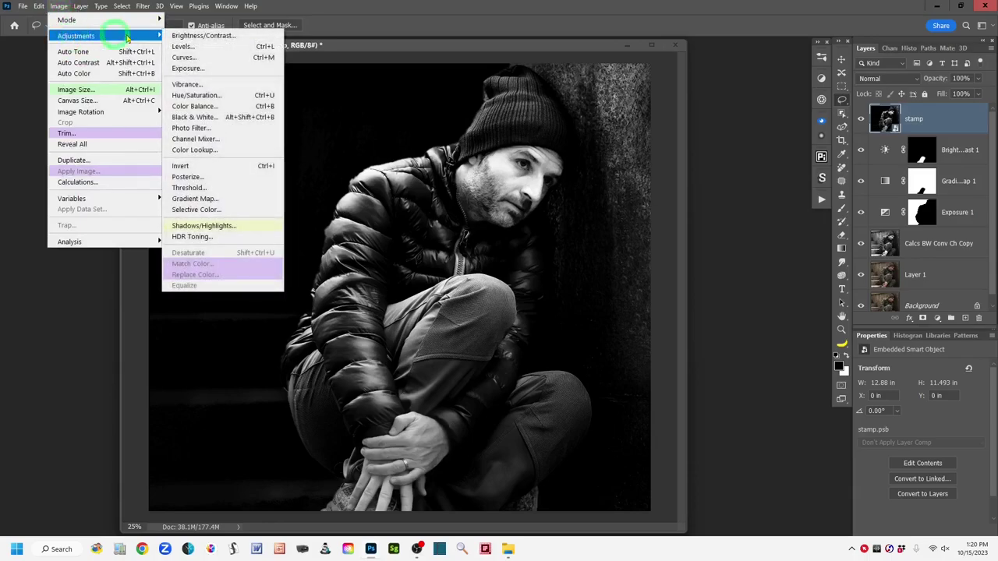
{"action": "left_click", "coordinate": [257, 228]}
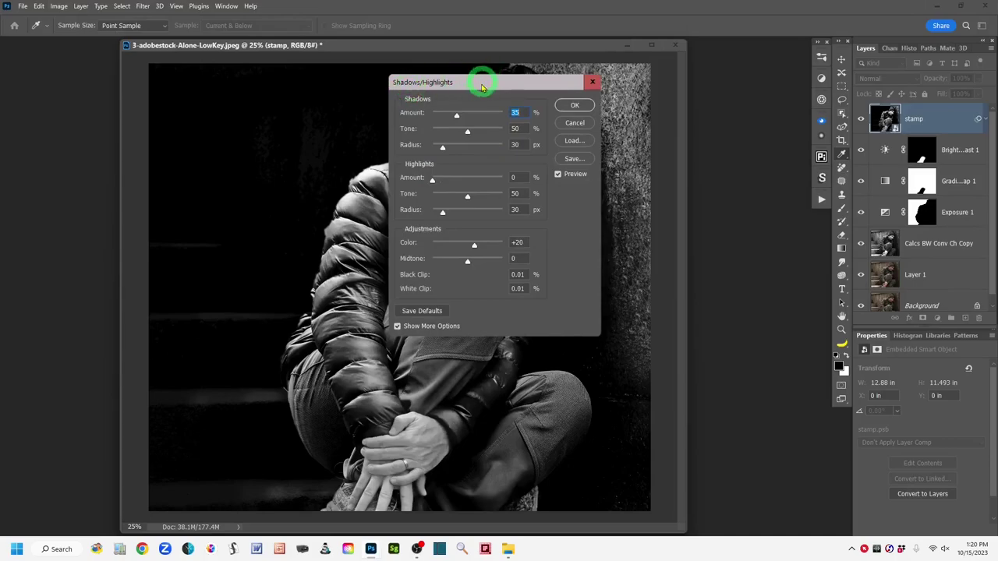
{"action": "left_click_drag", "start_coordinate": [541, 85], "coordinate": [717, 32]}
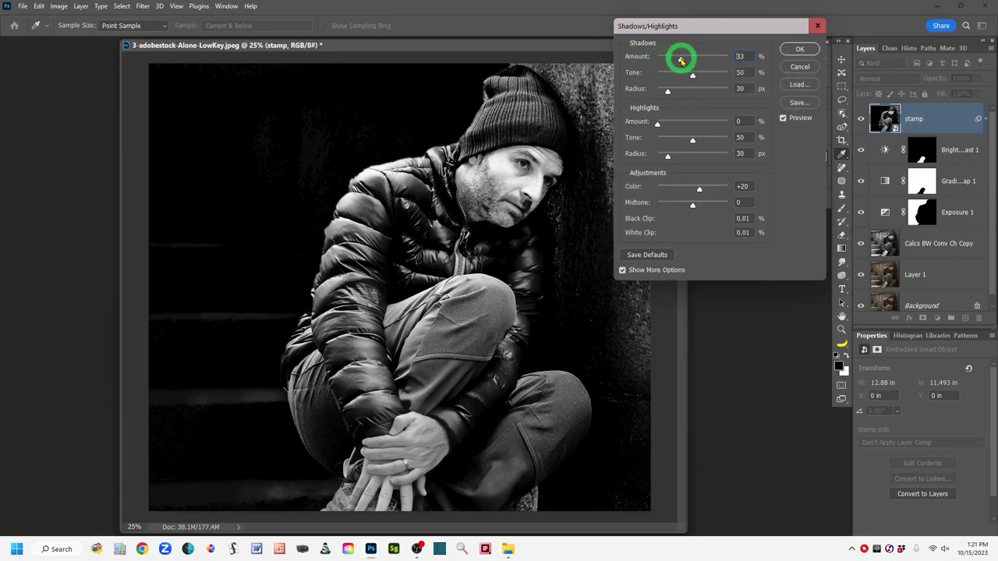
{"action": "left_click_drag", "start_coordinate": [679, 61], "coordinate": [663, 62]}
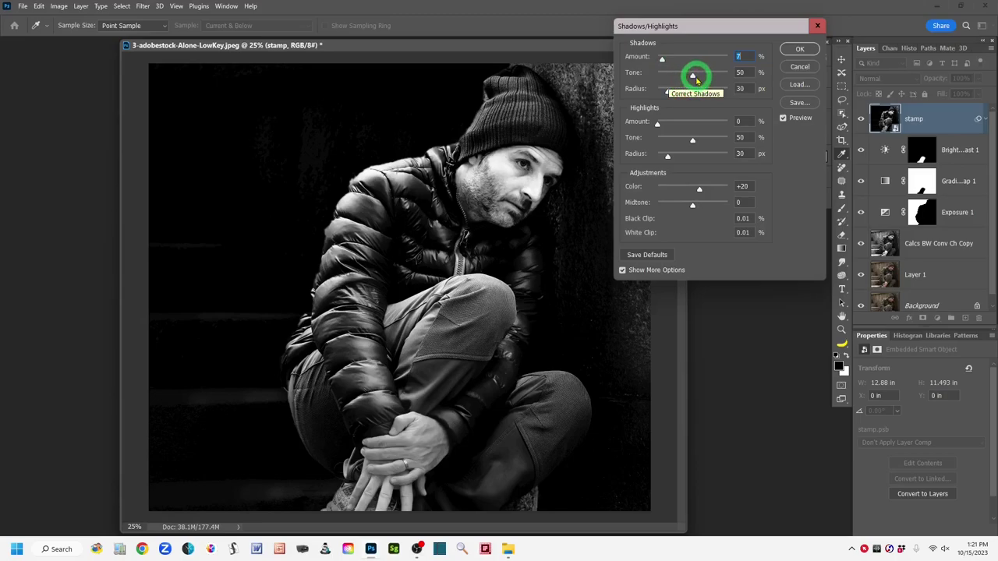
{"action": "left_click_drag", "start_coordinate": [693, 78], "coordinate": [660, 102]}
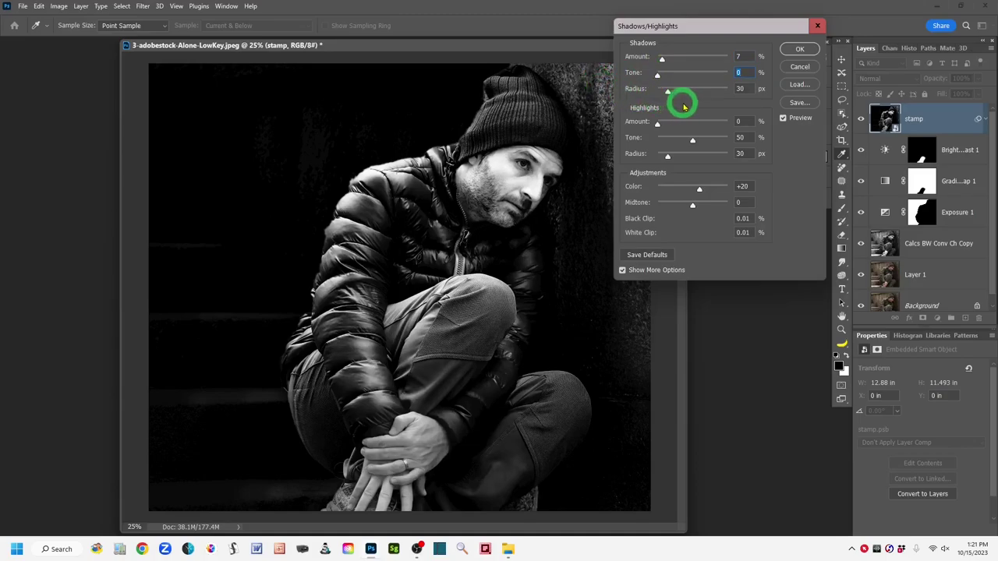
{"action": "left_click_drag", "start_coordinate": [669, 92], "coordinate": [698, 99]}
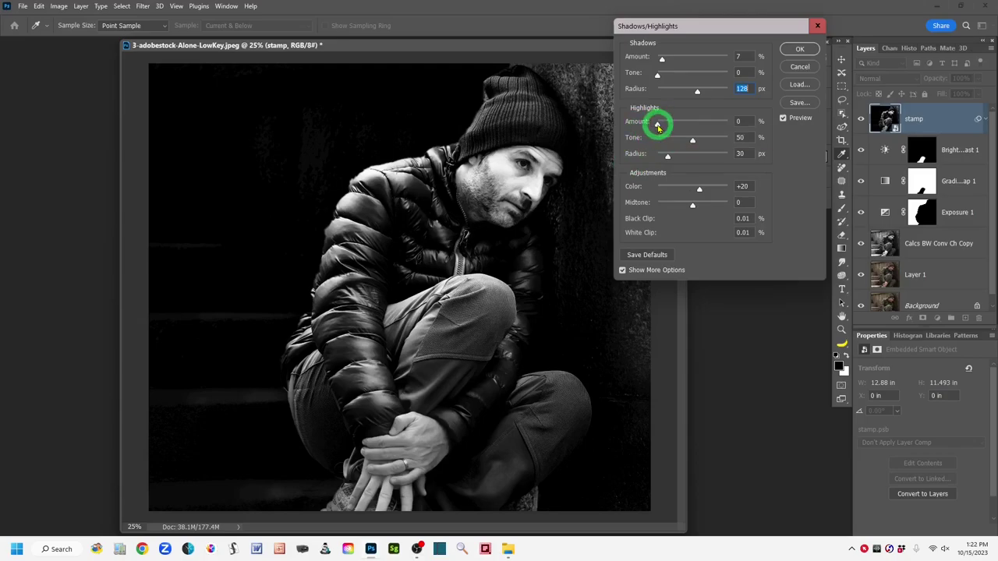
Set the Highlights Amount to 41%, Tone to 56% and Radius to 87 px.
{"action": "left_click_drag", "start_coordinate": [660, 127], "coordinate": [682, 126]}
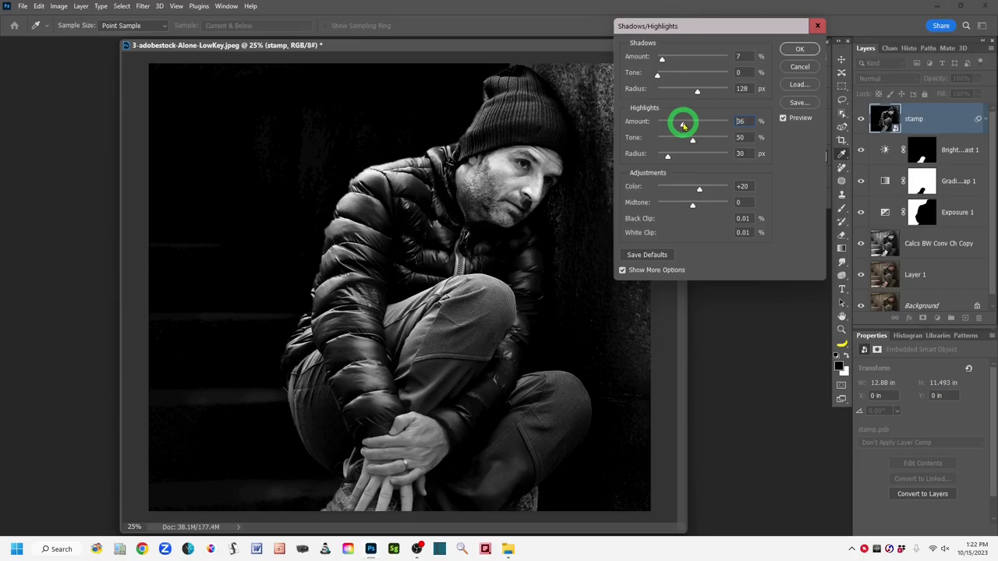
{"action": "left_click_drag", "start_coordinate": [685, 126], "coordinate": [687, 126]}
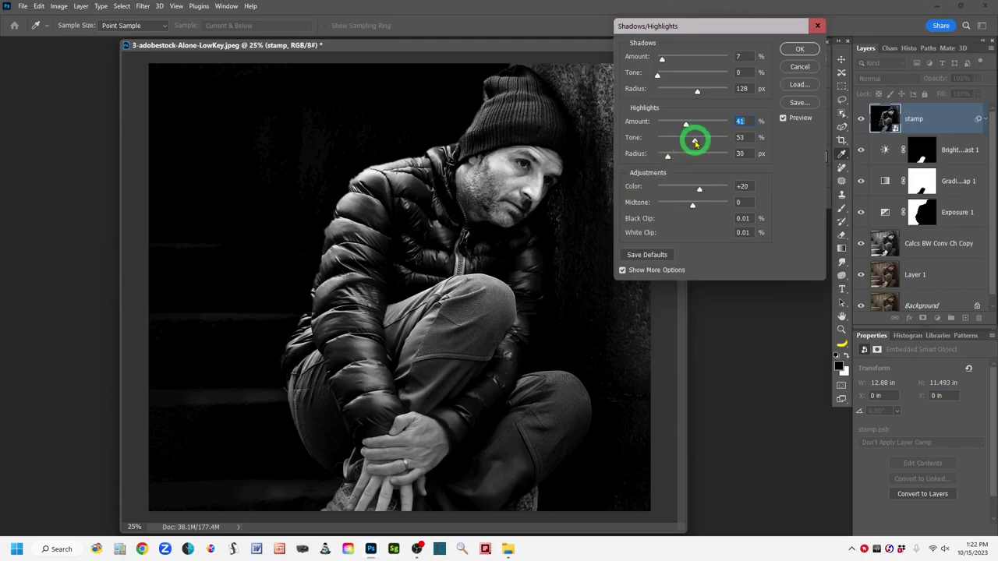
{"action": "left_click_drag", "start_coordinate": [696, 143], "coordinate": [699, 144]}
{"action": "left_click", "coordinate": [697, 142]}
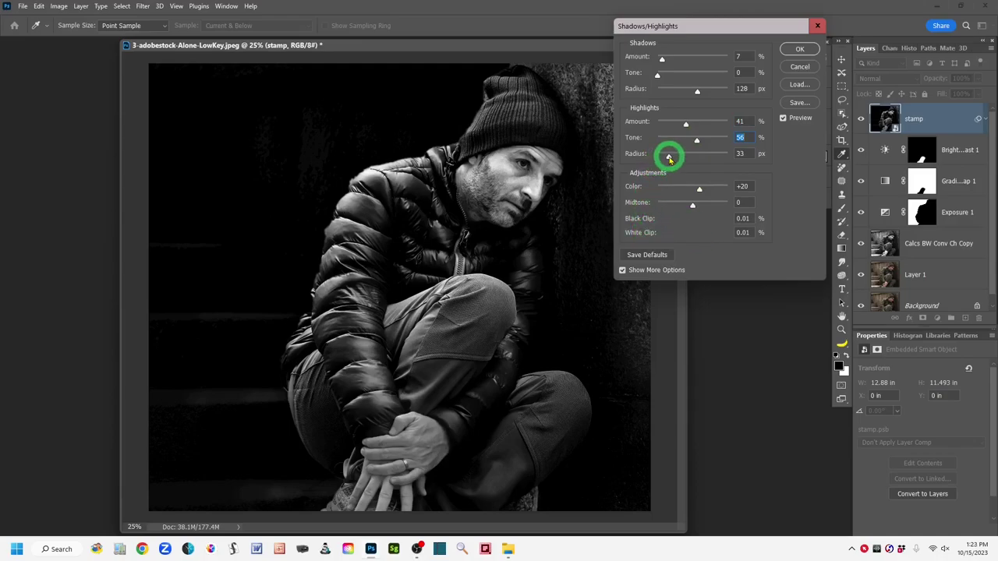
{"action": "left_click_drag", "start_coordinate": [670, 158], "coordinate": [689, 159]}
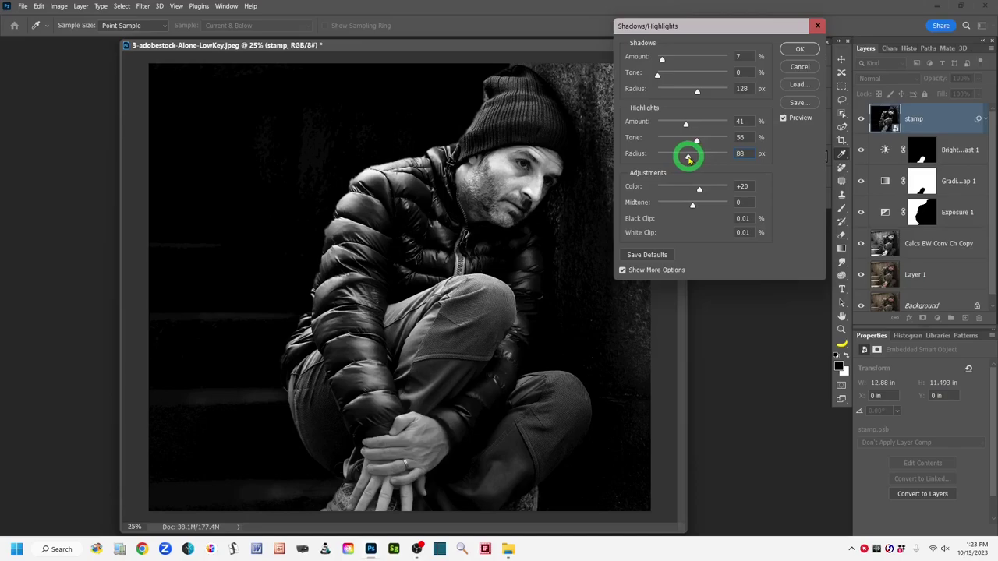
{"action": "left_click_drag", "start_coordinate": [688, 159], "coordinate": [688, 159]}
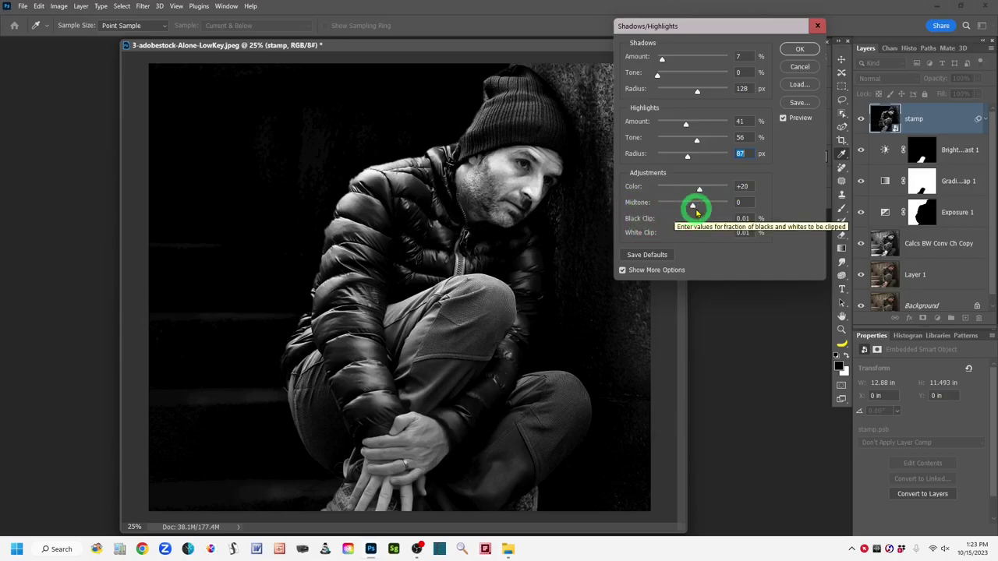
Set the Midtone adjustment to +10 and apply Shadows/Highlights as a smart filter on the stamp layer.
{"action": "left_click_drag", "start_coordinate": [692, 208], "coordinate": [695, 208]}
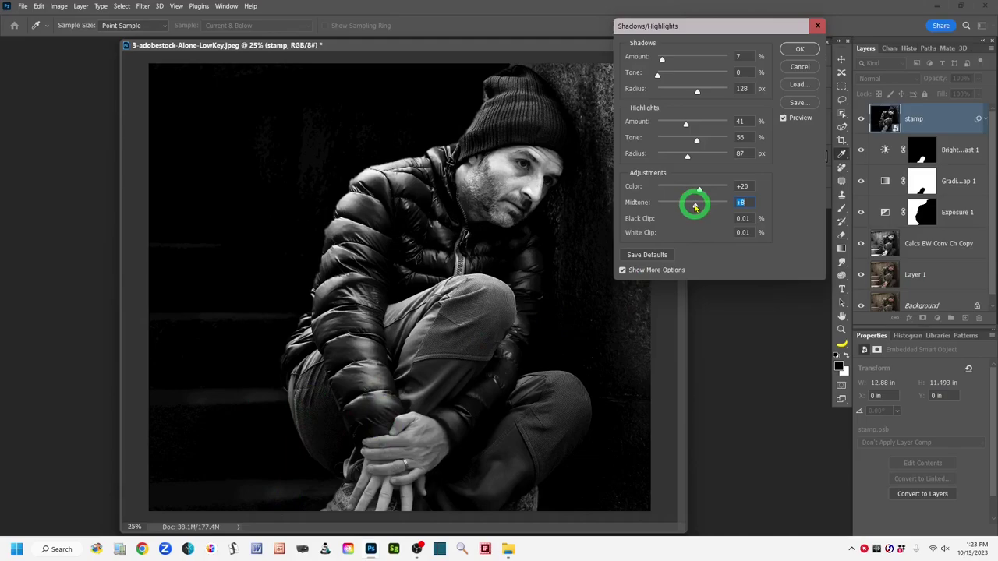
{"action": "left_click_drag", "start_coordinate": [696, 206], "coordinate": [698, 207]}
{"action": "left_click_drag", "start_coordinate": [696, 206], "coordinate": [695, 208]}
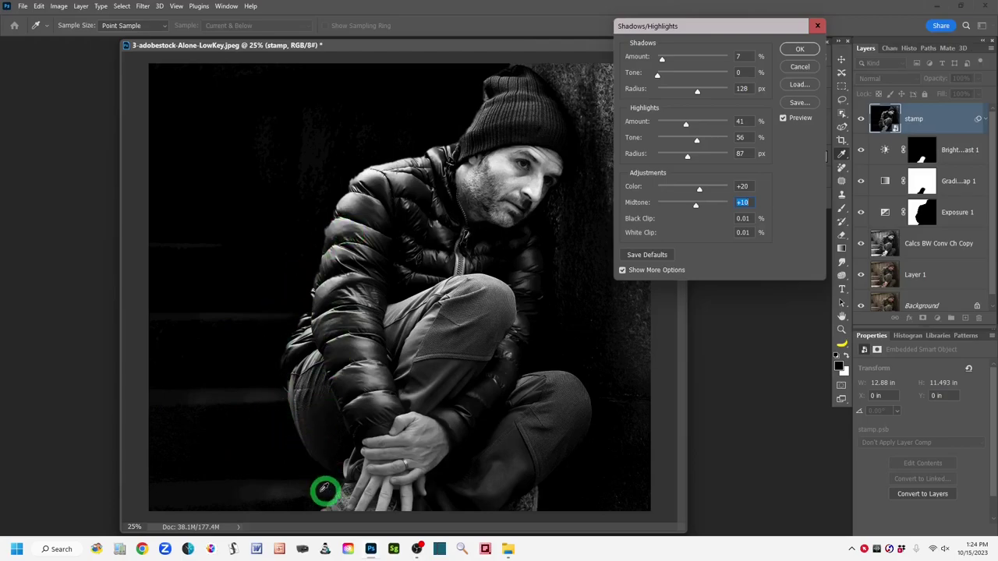
{"action": "left_click_drag", "start_coordinate": [701, 32], "coordinate": [736, 36]}
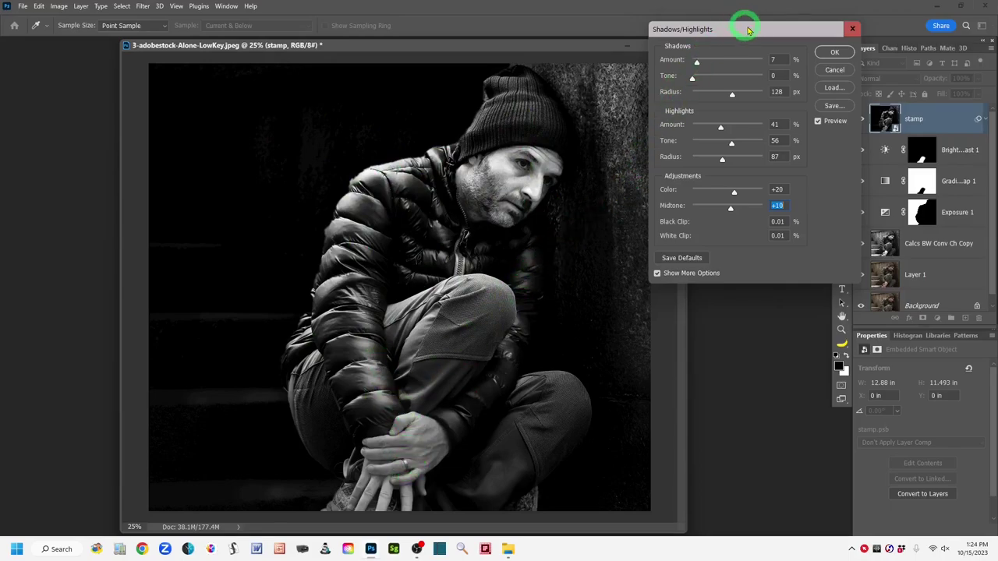
{"action": "left_click_drag", "start_coordinate": [744, 29], "coordinate": [702, 21]}
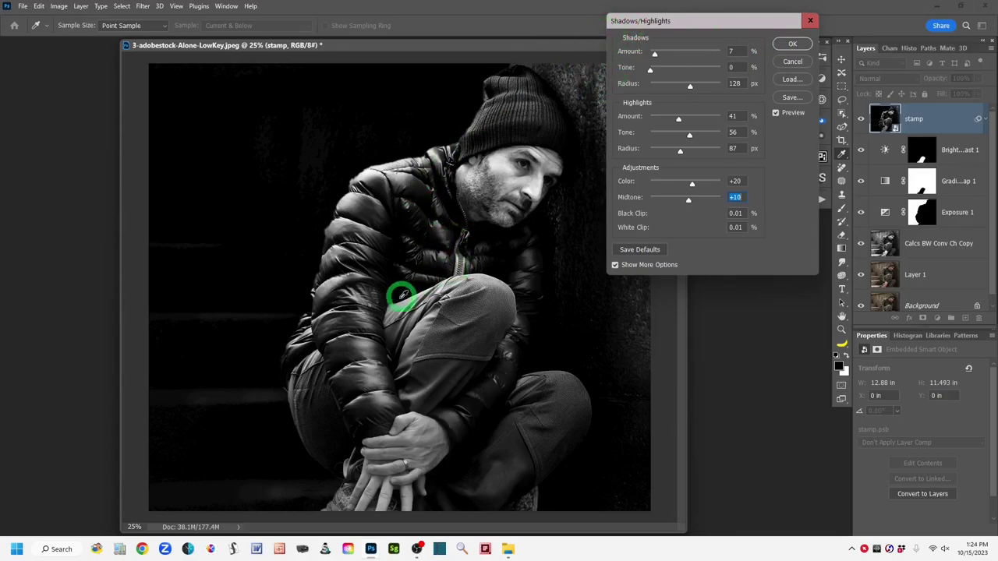
{"action": "left_click", "coordinate": [793, 45]}
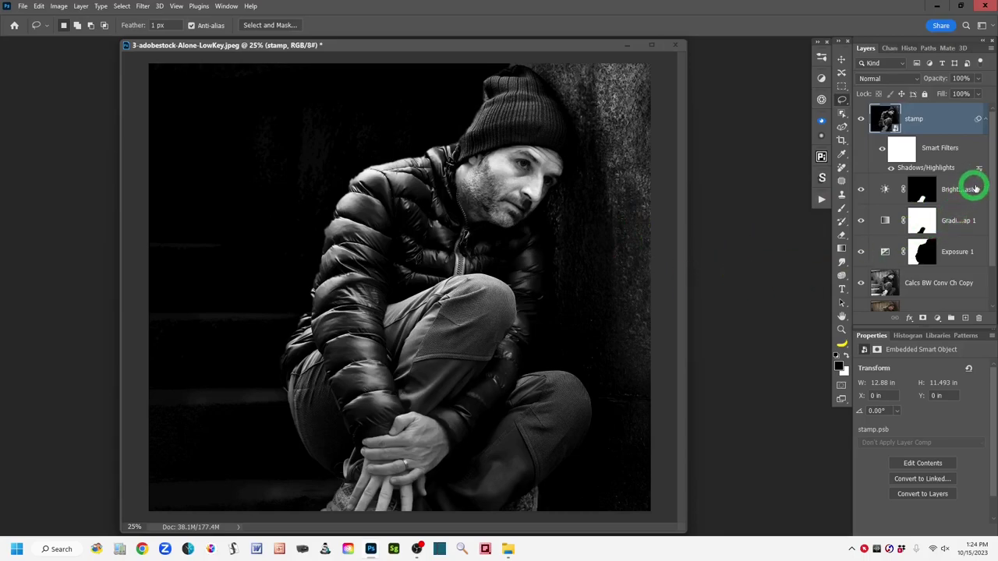
Compare the original colour photo with the Shadows/Highlights result by repeatedly isolating the Background layer's visibility.
{"action": "left_click_drag", "start_coordinate": [994, 188], "coordinate": [987, 245]}
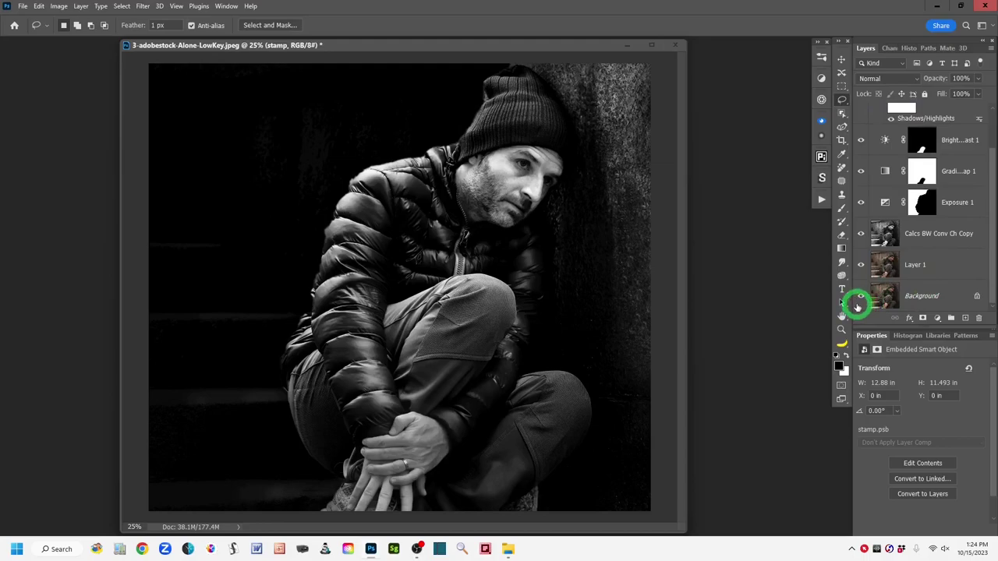
{"action": "left_click", "coordinate": [861, 297], "text": "alt"}
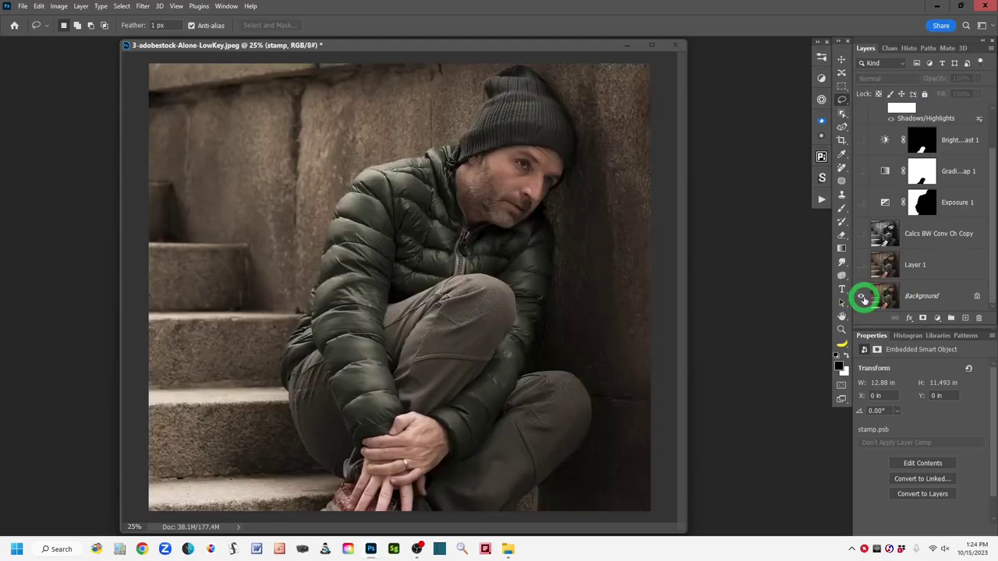
{"action": "left_click", "coordinate": [862, 297], "text": "alt"}
{"action": "left_click", "coordinate": [861, 297], "text": "alt"}
{"action": "left_click", "coordinate": [862, 297], "text": "alt"}
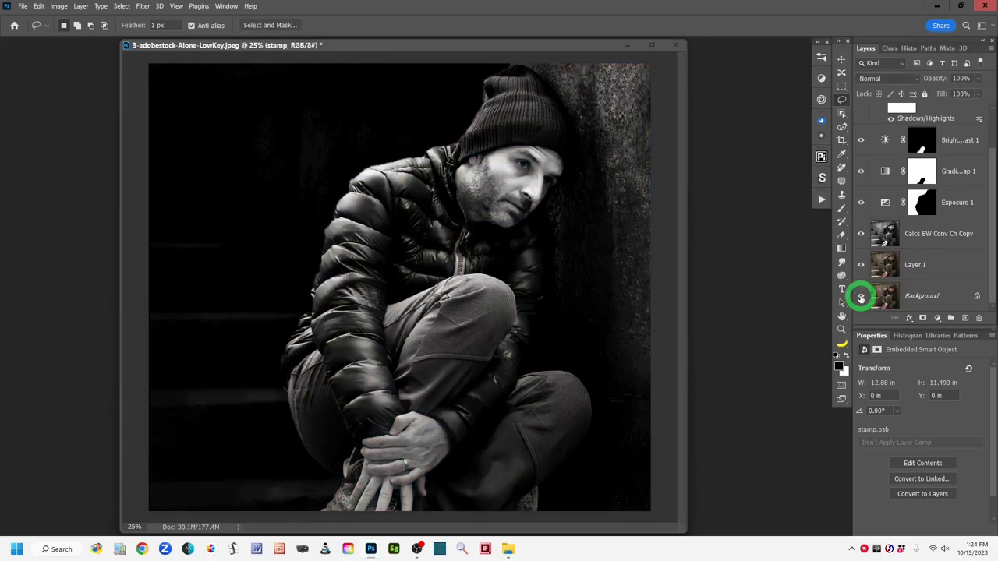
{"action": "left_click", "coordinate": [862, 297], "text": "alt"}
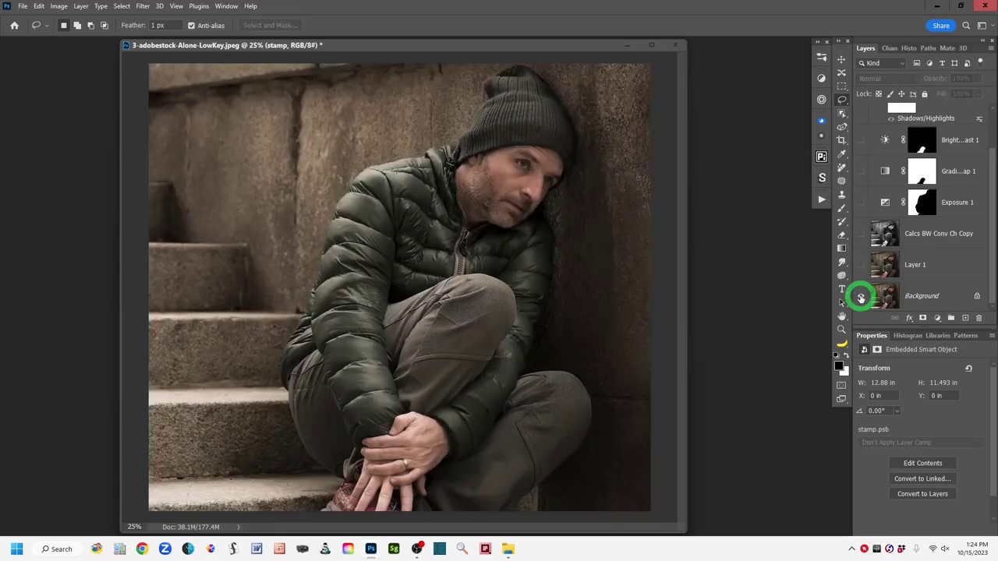
{"action": "left_click", "coordinate": [861, 297], "text": "alt"}
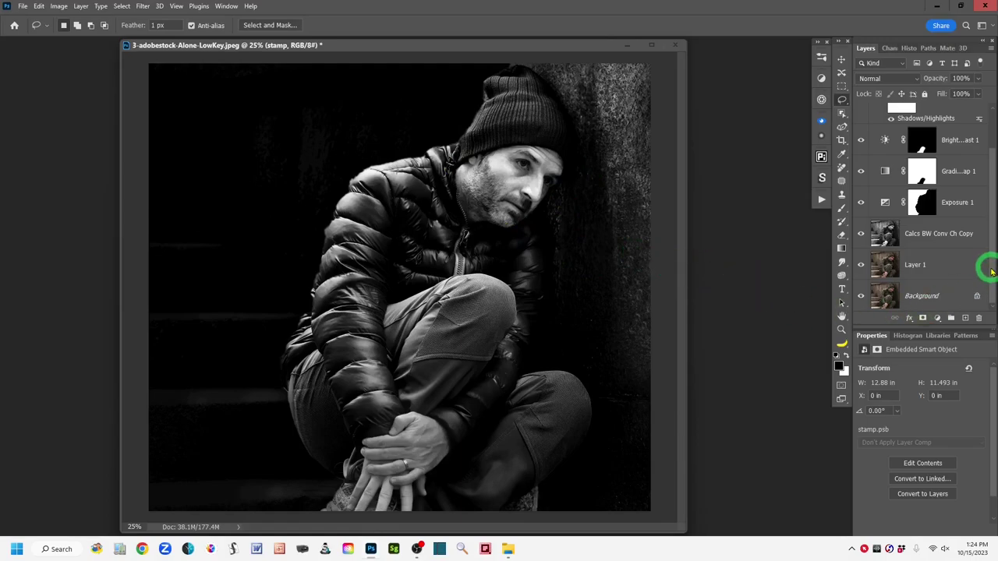
{"action": "left_click_drag", "start_coordinate": [992, 271], "coordinate": [994, 120]}
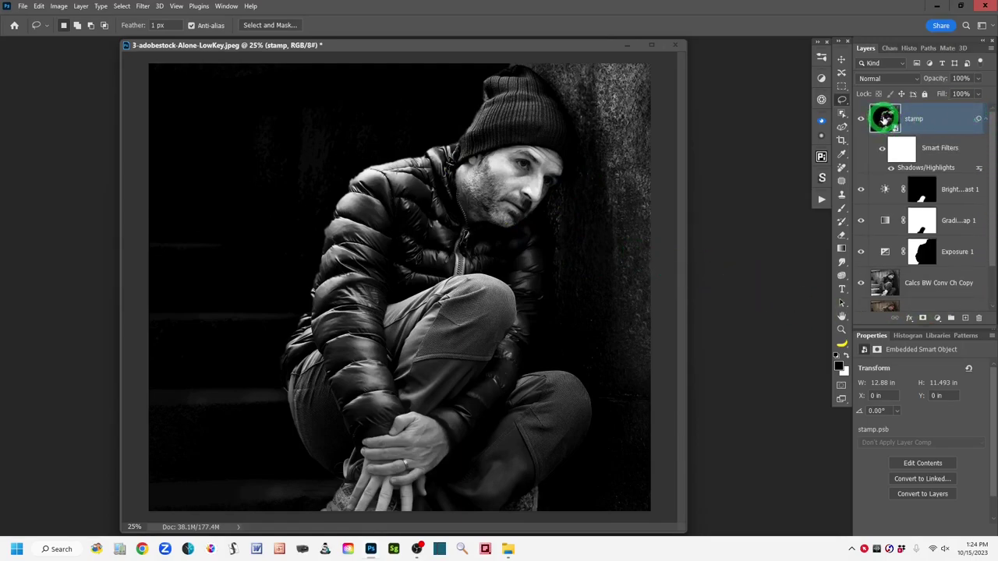
Examine the histogram of the finished low-key image, then return to the stamp layer's properties.
{"action": "mouse_move", "coordinate": [905, 329]}
{"action": "left_mouse_down"}
{"action": "mouse_move", "coordinate": [896, 310]}
{"action": "mouse_move", "coordinate": [896, 330]}
{"action": "mouse_move", "coordinate": [872, 43]}
{"action": "mouse_move", "coordinate": [856, 106]}
{"action": "mouse_move", "coordinate": [850, 305]}
{"action": "mouse_move", "coordinate": [866, 338]}
{"action": "mouse_move", "coordinate": [906, 340]}
{"action": "left_mouse_up"}
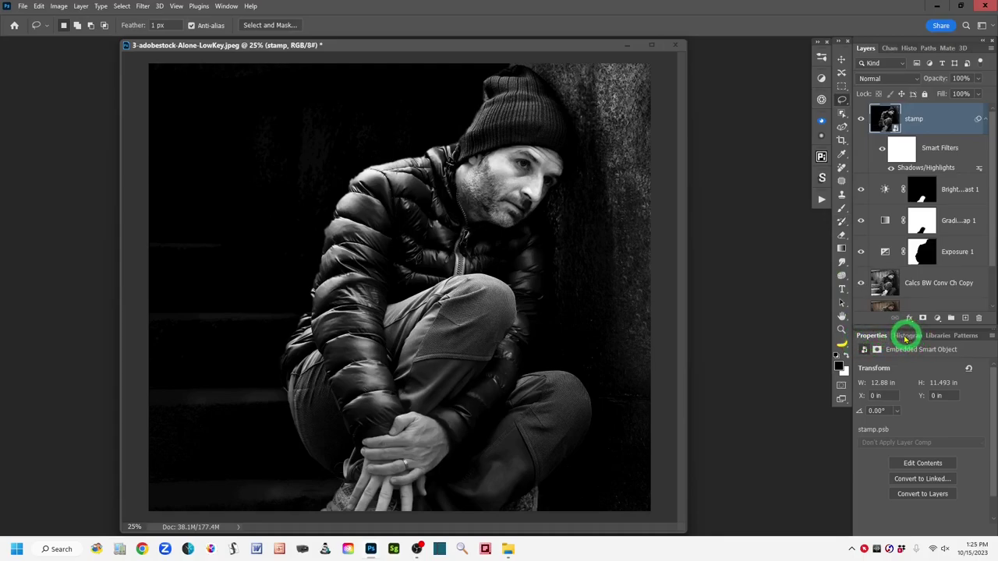
{"action": "left_click", "coordinate": [224, 7]}
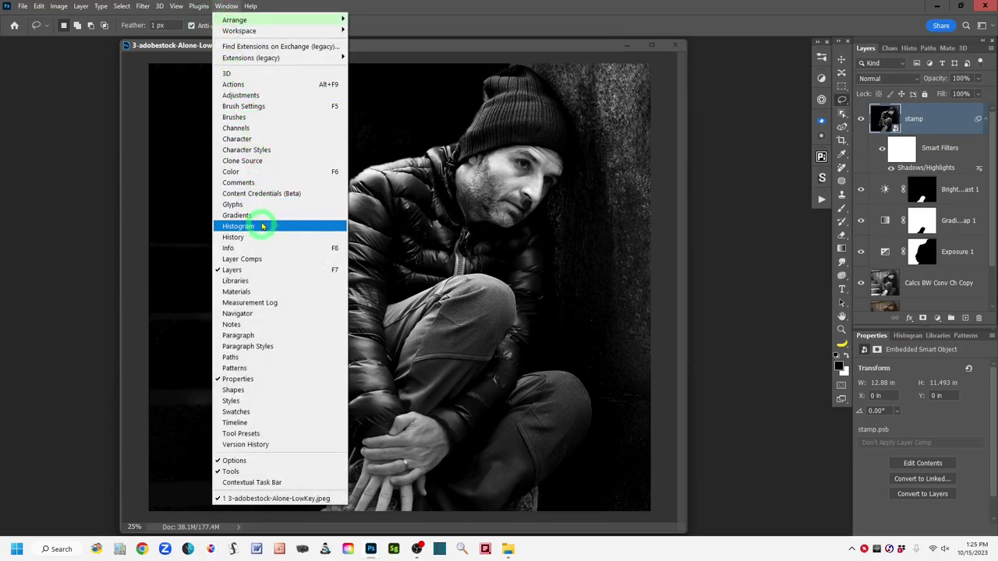
{"action": "left_click", "coordinate": [640, 20]}
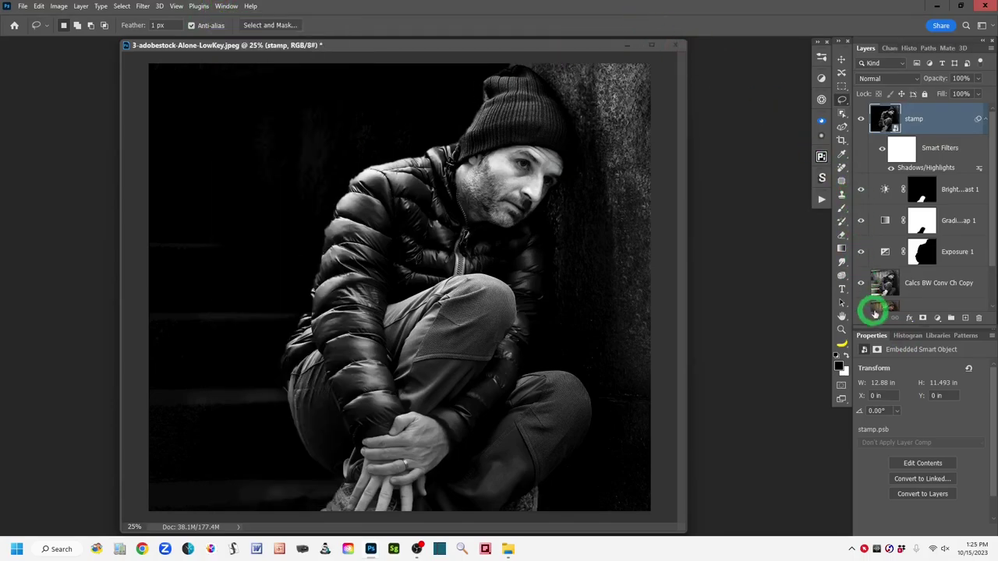
{"action": "left_click", "coordinate": [904, 335]}
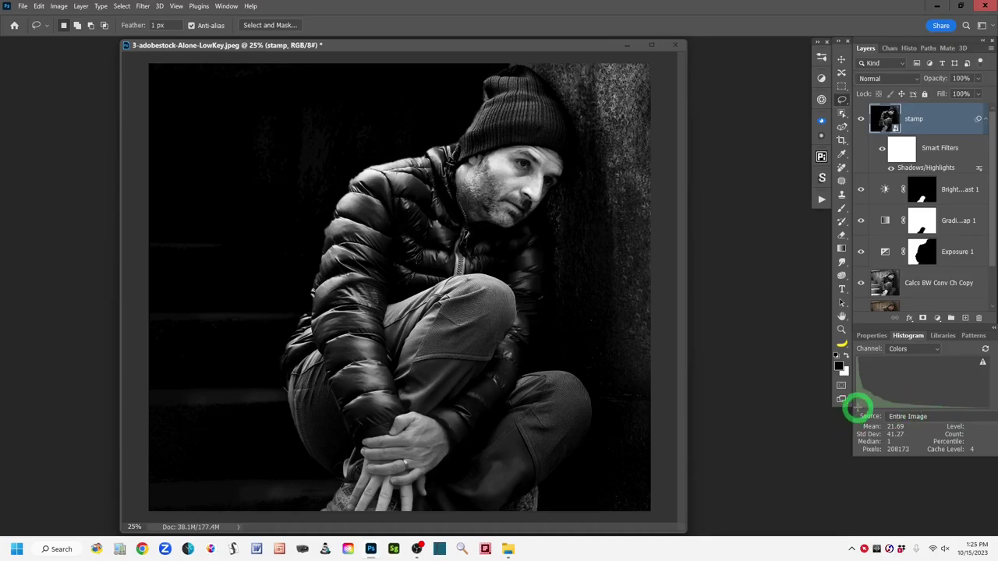
{"action": "left_click", "coordinate": [871, 336]}
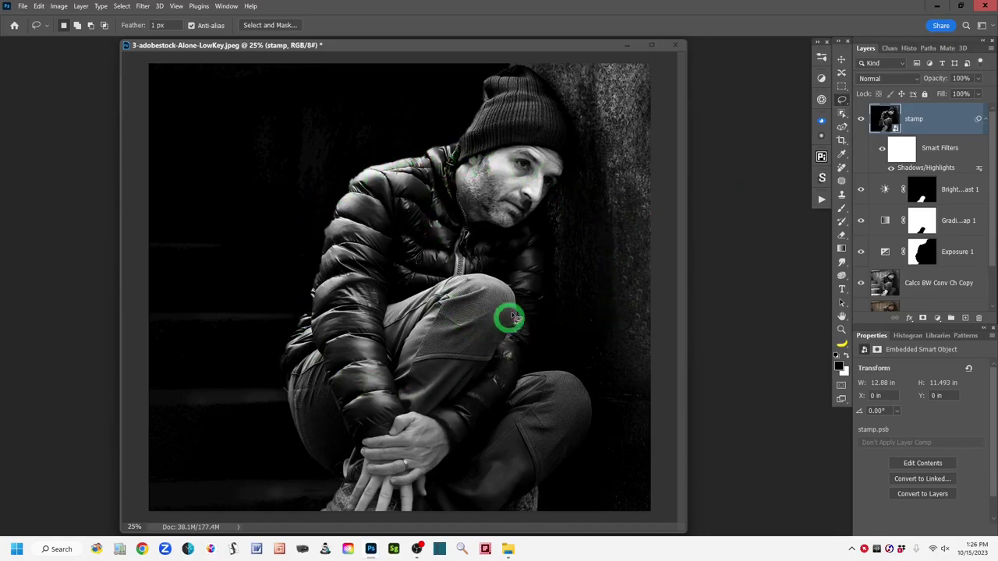
Close the finished low-key document without saving its changes.
{"action": "left_click", "coordinate": [22, 8]}
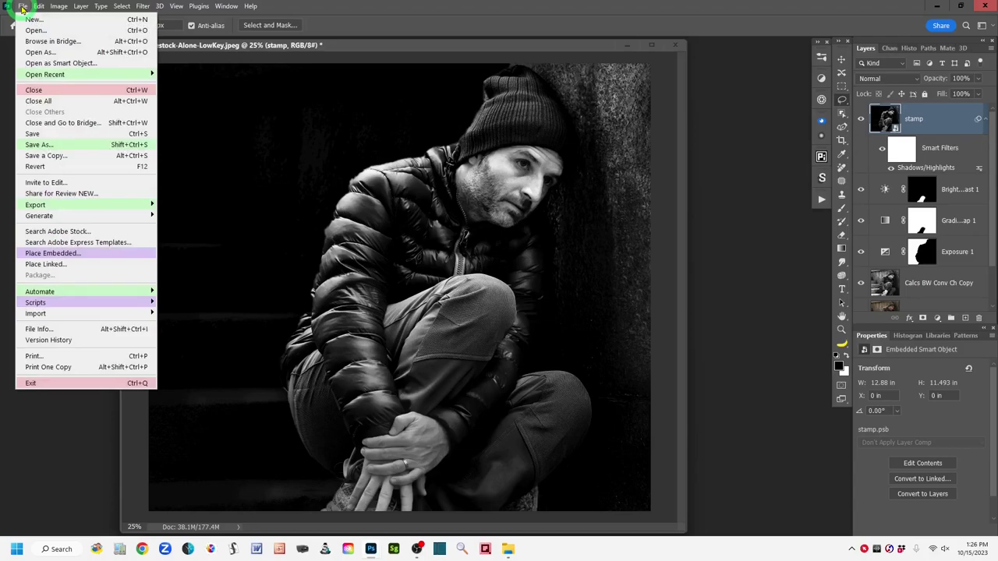
{"action": "left_click", "coordinate": [41, 89]}
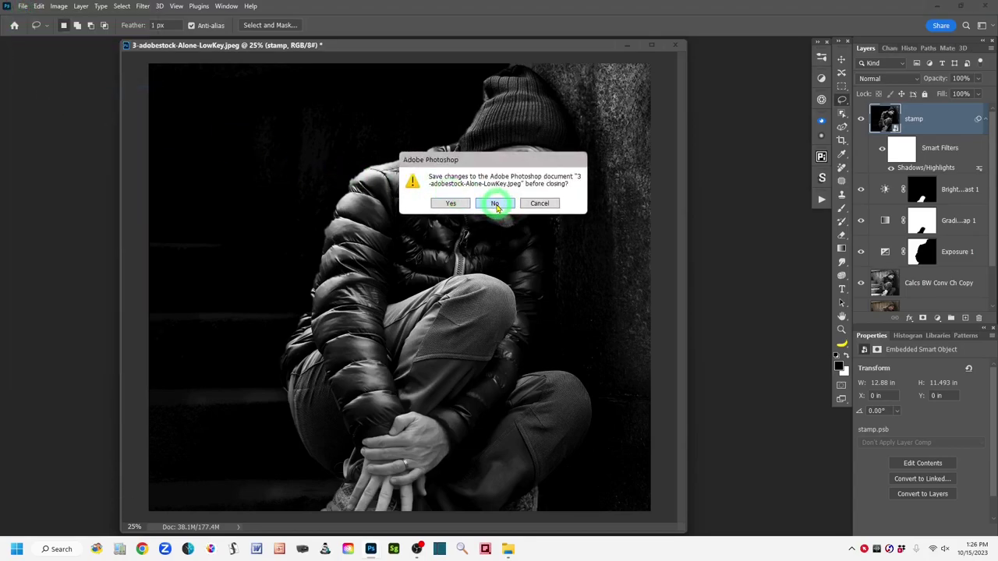
{"action": "left_click", "coordinate": [504, 209]}
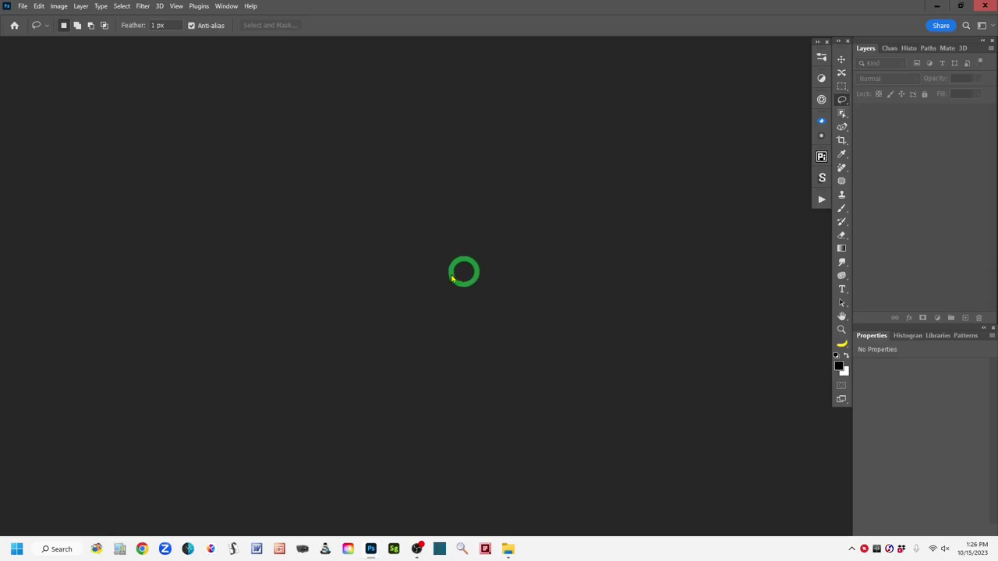
Open the high-key models JPEG from the recently used files.
{"action": "left_click", "coordinate": [24, 7]}
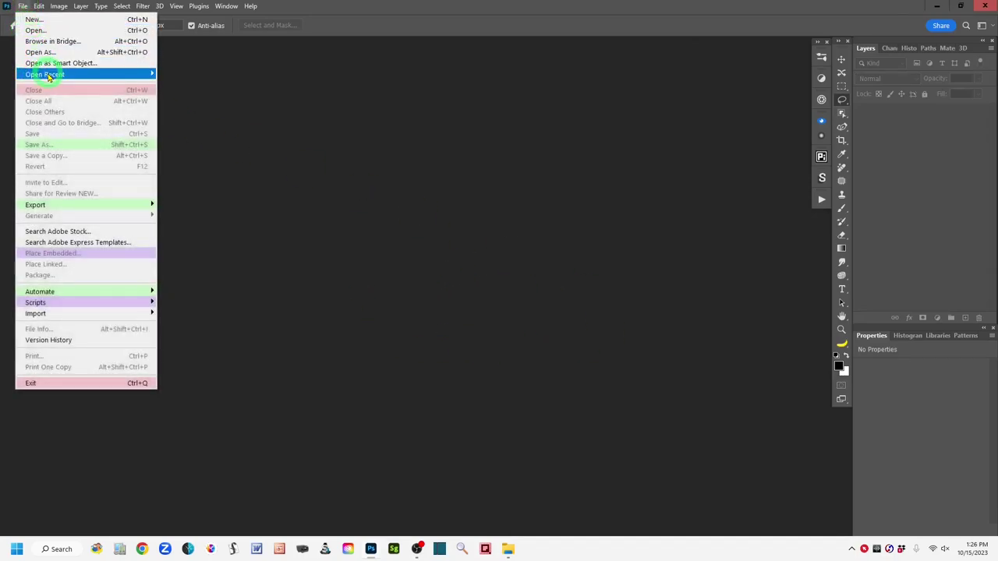
{"action": "mouse_move", "coordinate": [46, 75]}
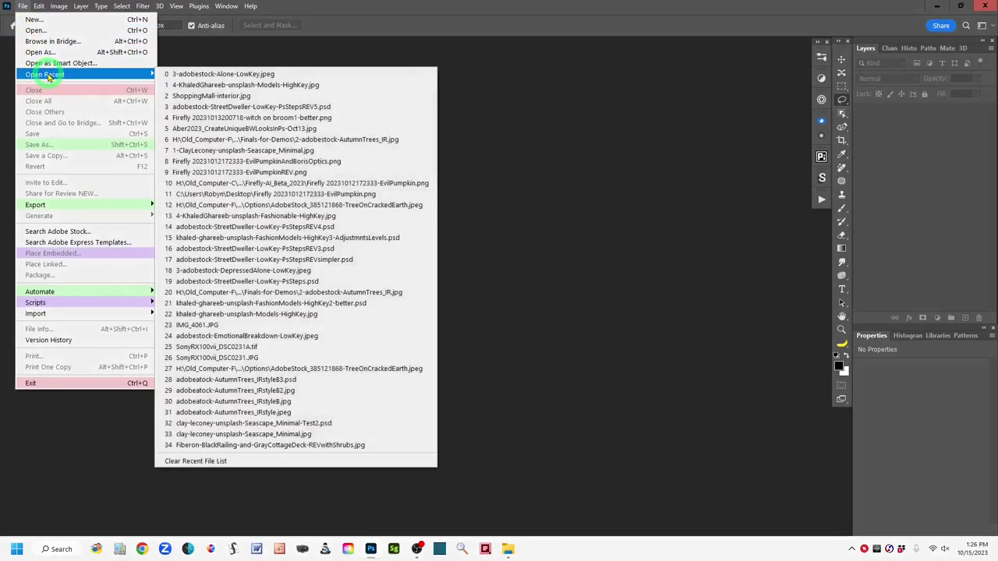
{"action": "left_click", "coordinate": [199, 85]}
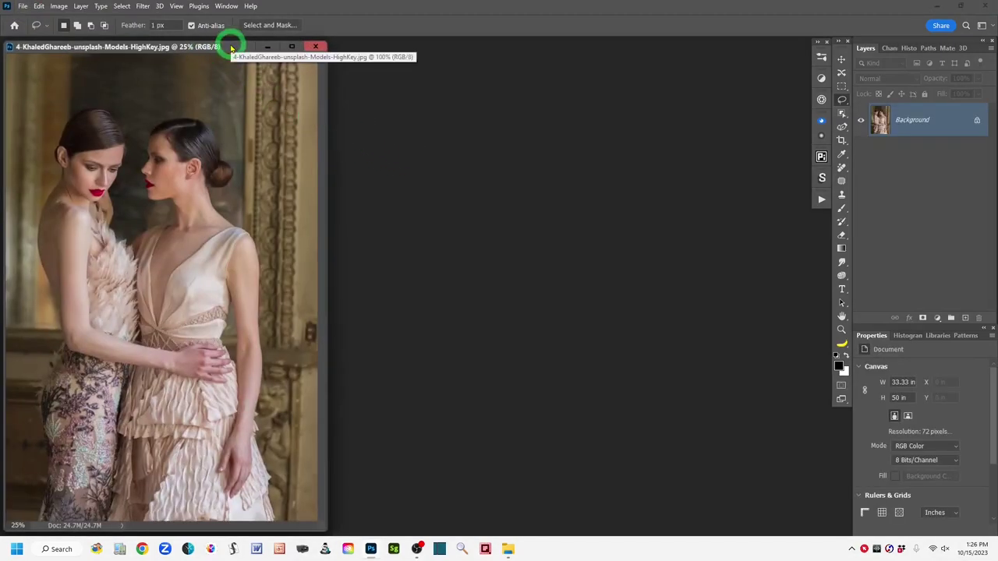
Reposition the photo's floating document window in the workspace and widen it to leave space around the image.
{"action": "left_click_drag", "start_coordinate": [231, 49], "coordinate": [433, 45]}
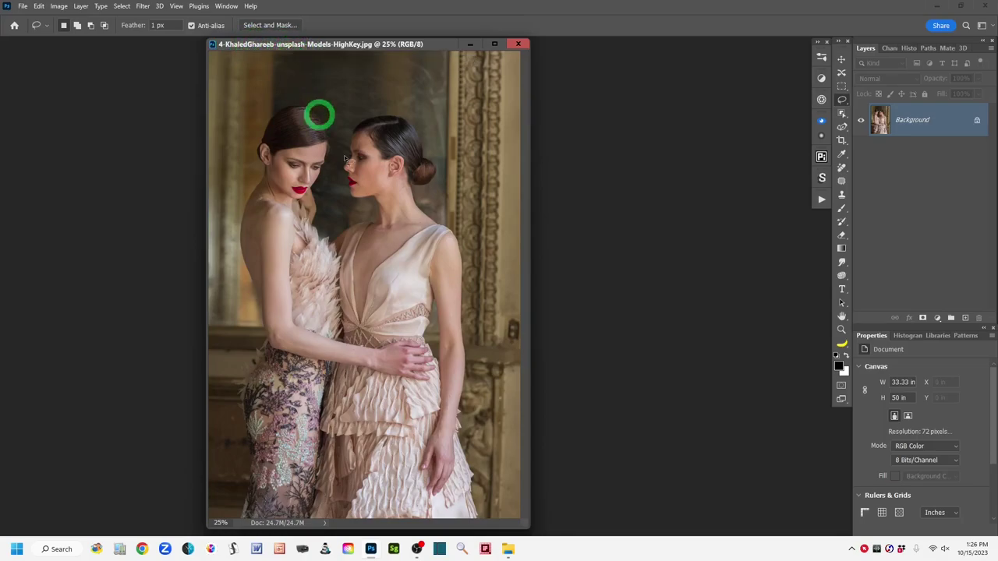
{"action": "left_click_drag", "start_coordinate": [526, 525], "coordinate": [675, 529]}
{"action": "left_click_drag", "start_coordinate": [504, 45], "coordinate": [464, 49]}
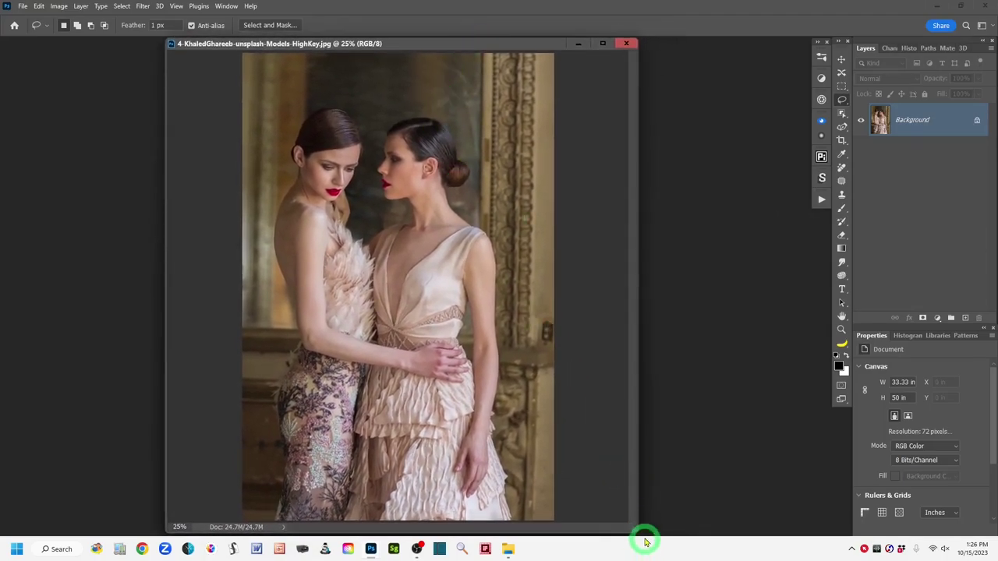
{"action": "left_click_drag", "start_coordinate": [635, 529], "coordinate": [654, 530]}
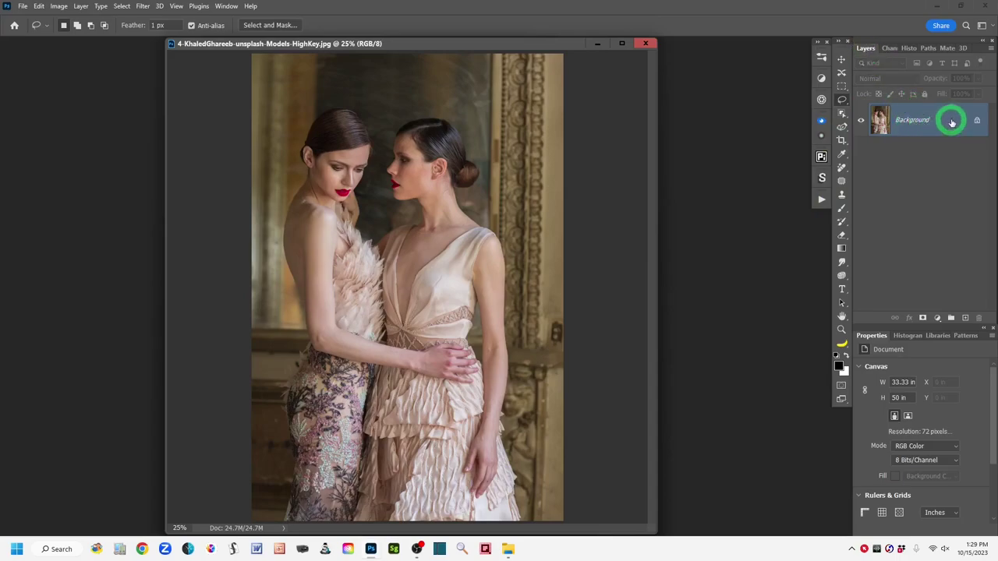
Duplicate the Background layer of the models photo.
{"action": "left_click_drag", "start_coordinate": [951, 122], "coordinate": [965, 321]}
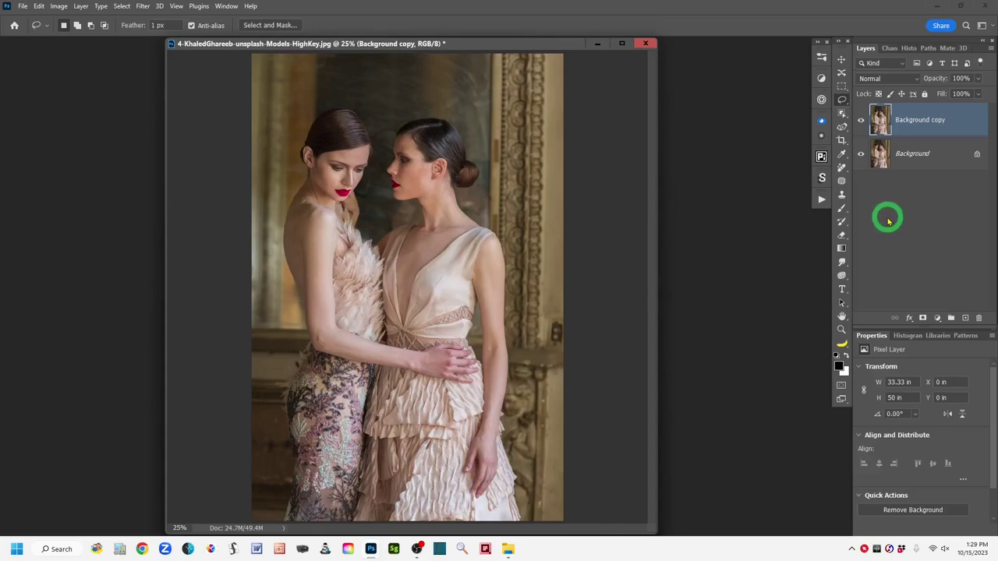
{"action": "left_click", "coordinate": [861, 120]}
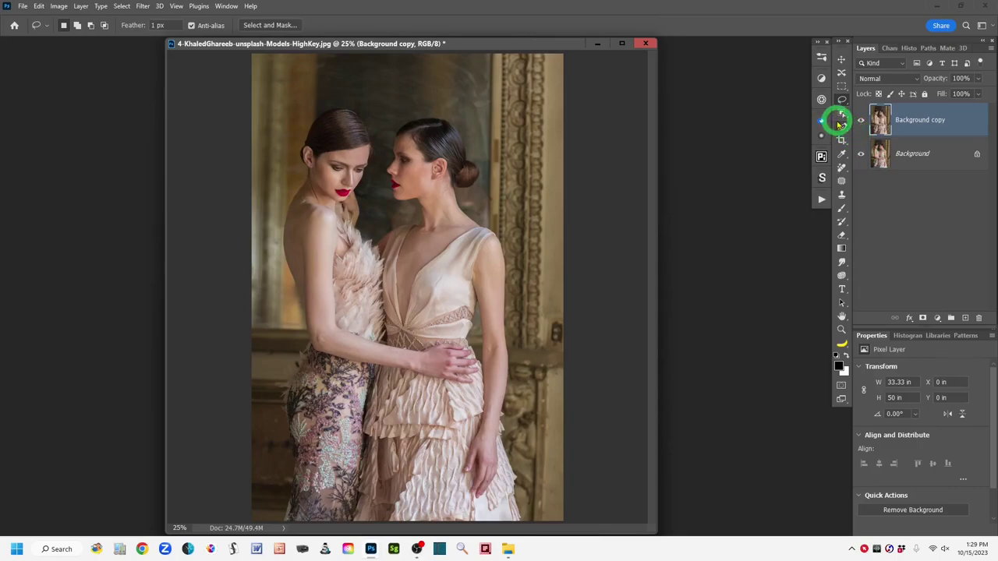
Browse the adjustment presets and apply the Black & White - Matte preset above the Background copy layer.
{"action": "left_click", "coordinate": [821, 79]}
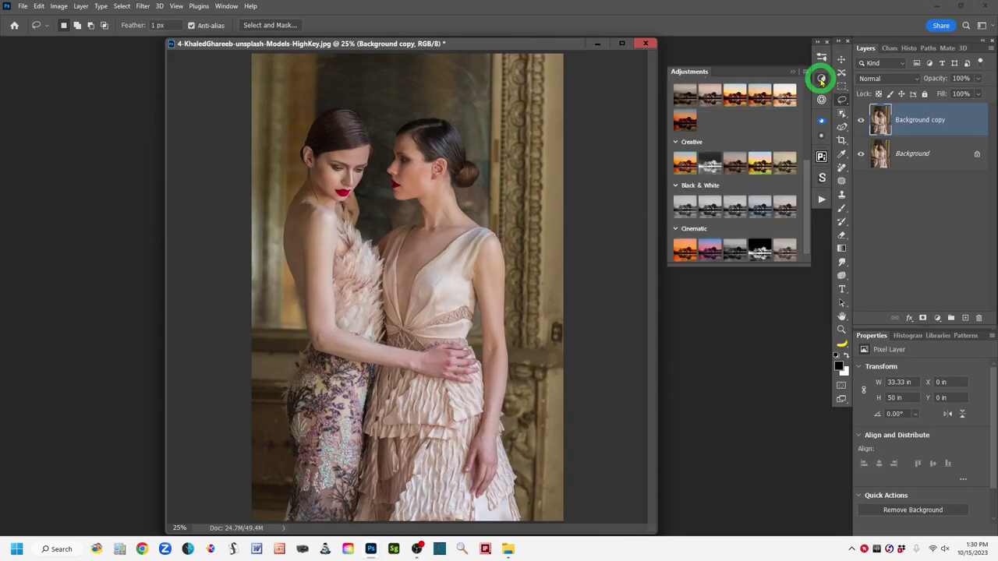
{"action": "left_click", "coordinate": [228, 7]}
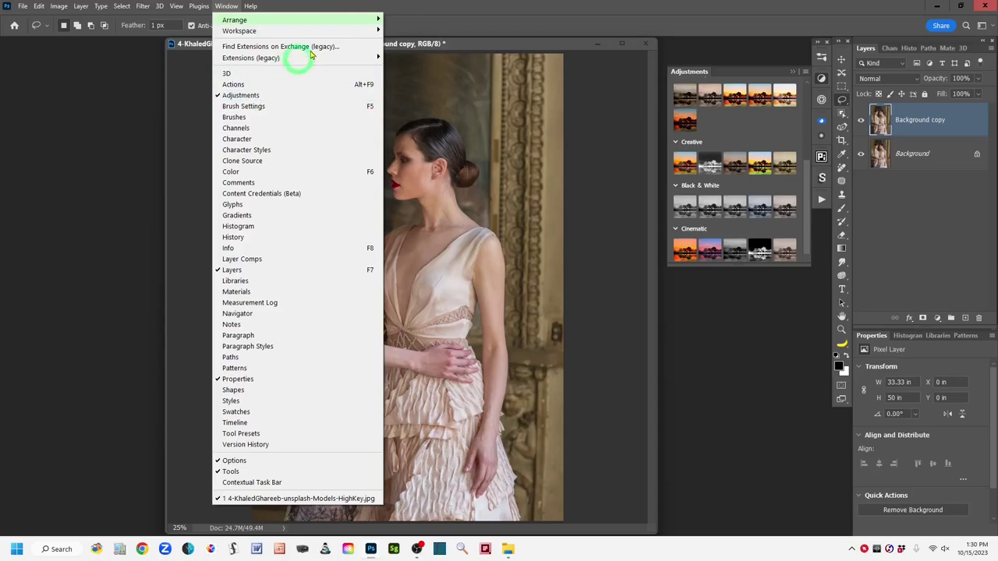
{"action": "left_click", "coordinate": [447, 8]}
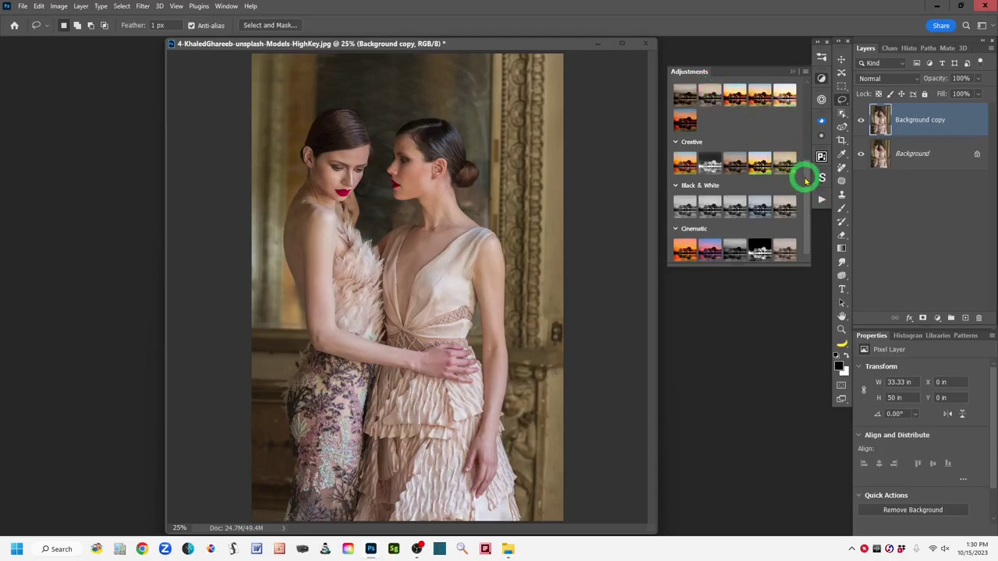
{"action": "scroll", "coordinate": [802, 173], "scroll_direction": "up", "scroll_amount": 4}
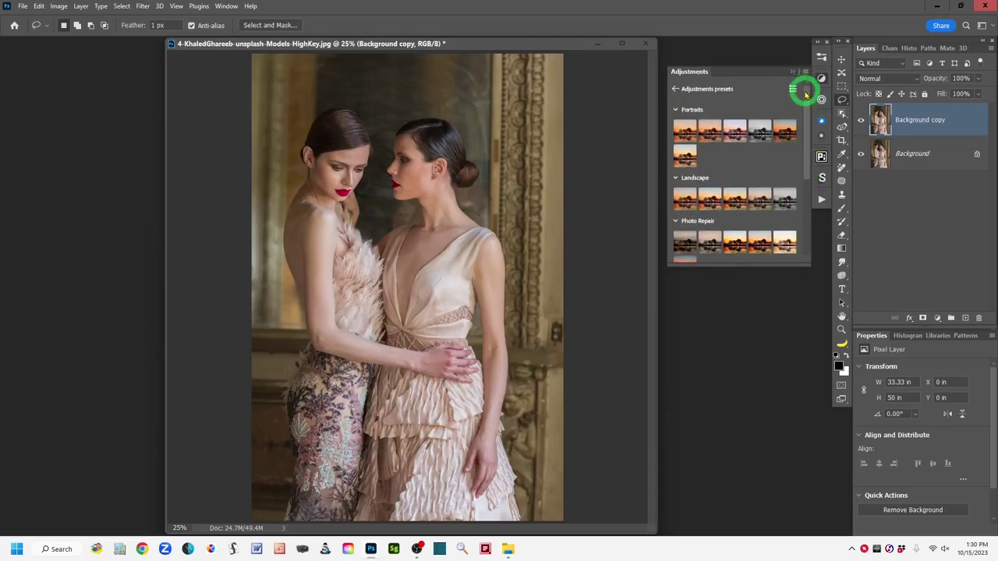
{"action": "scroll", "coordinate": [805, 106], "scroll_direction": "down", "scroll_amount": 1}
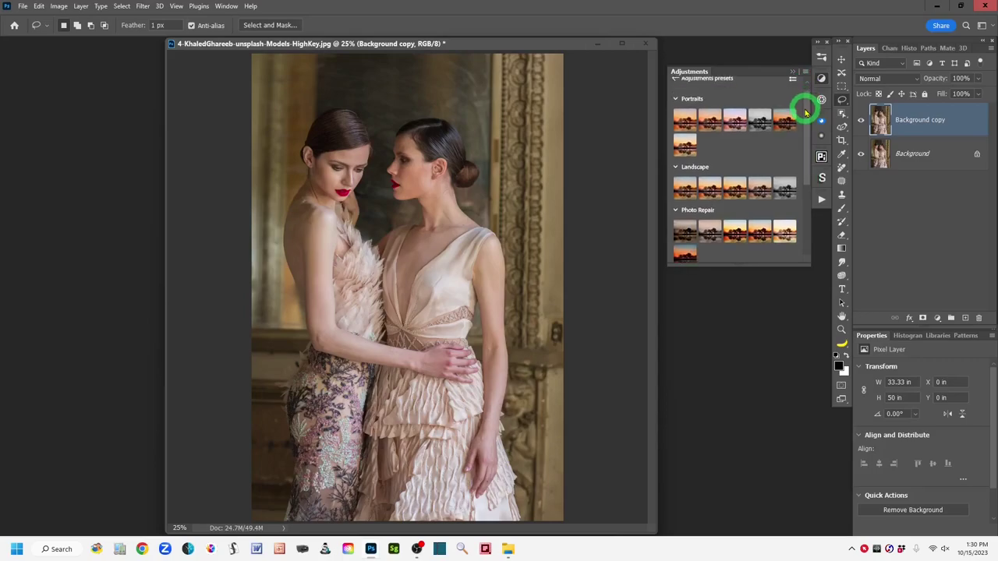
{"action": "scroll", "coordinate": [805, 113], "scroll_direction": "down", "scroll_amount": 4}
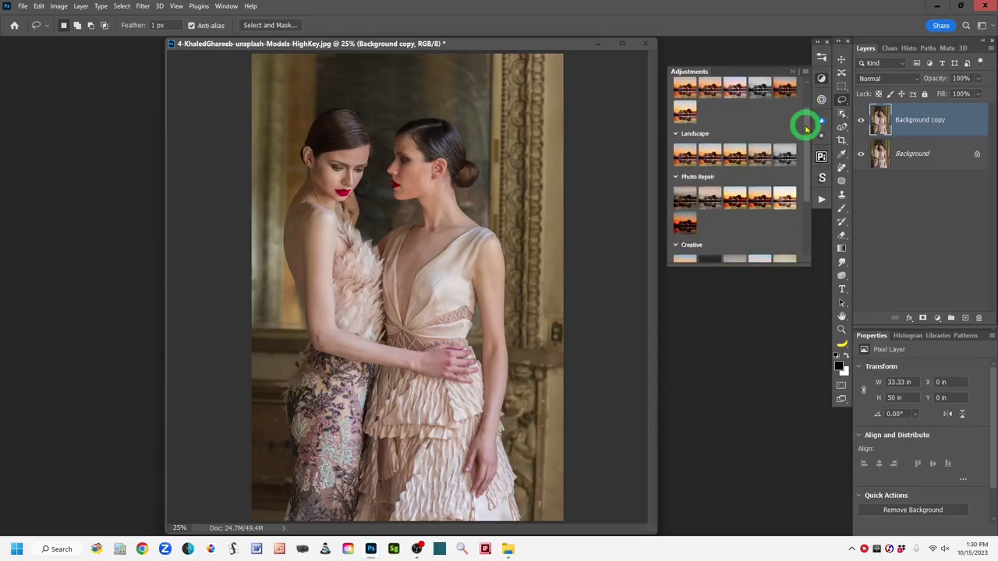
{"action": "scroll", "coordinate": [807, 137], "scroll_direction": "down", "scroll_amount": 10}
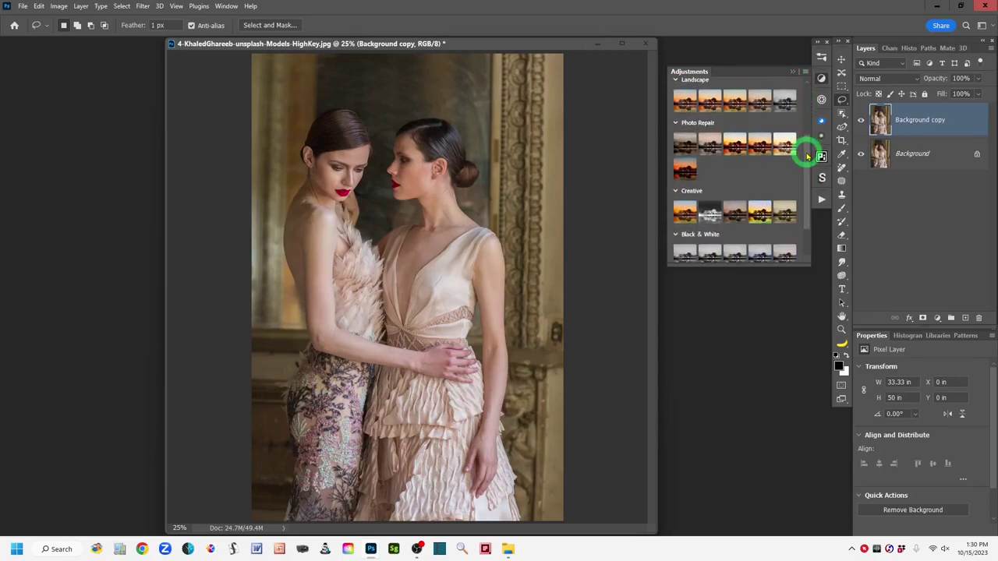
{"action": "scroll", "coordinate": [808, 162], "scroll_direction": "down", "scroll_amount": 4}
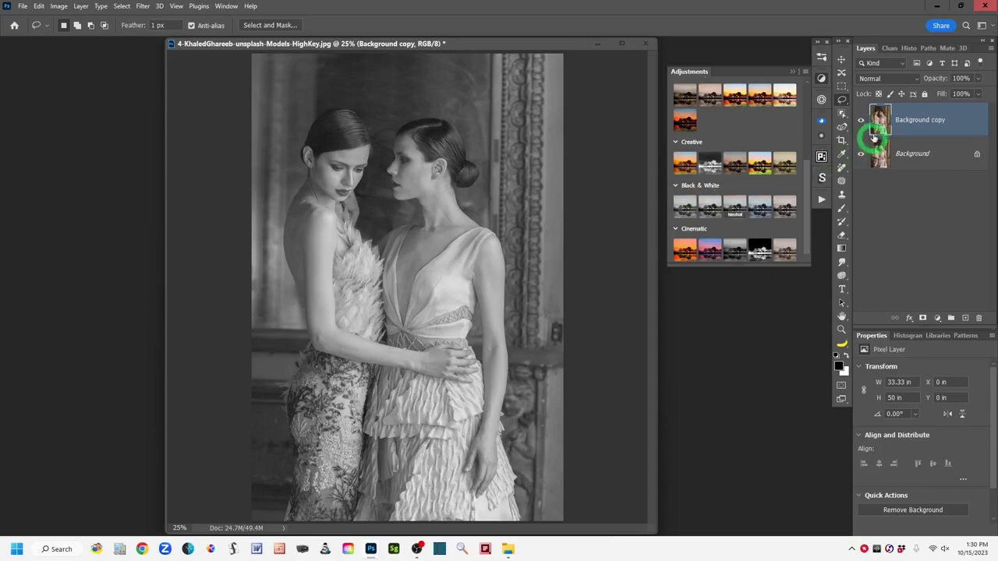
{"action": "left_click", "coordinate": [682, 207]}
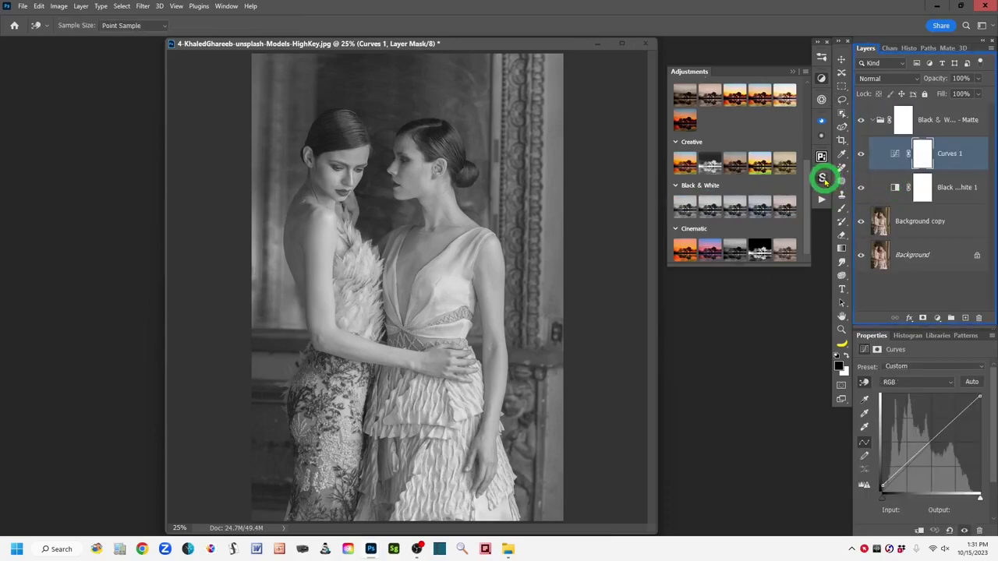
{"action": "left_click", "coordinate": [792, 72]}
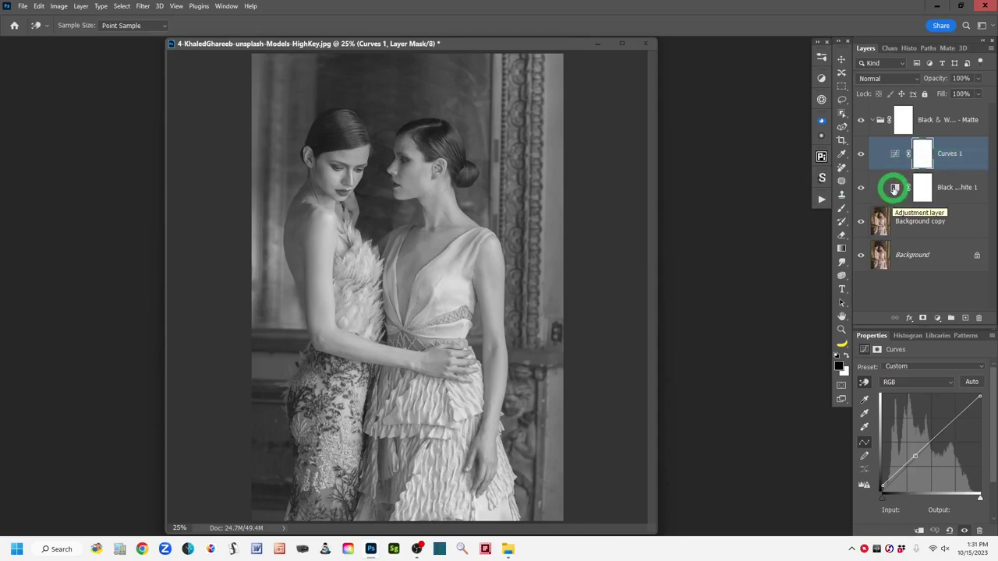
Check the preset's Black & White settings, and raise the Curves 1 black point to an output of 44 at input 0.
{"action": "left_click", "coordinate": [895, 190]}
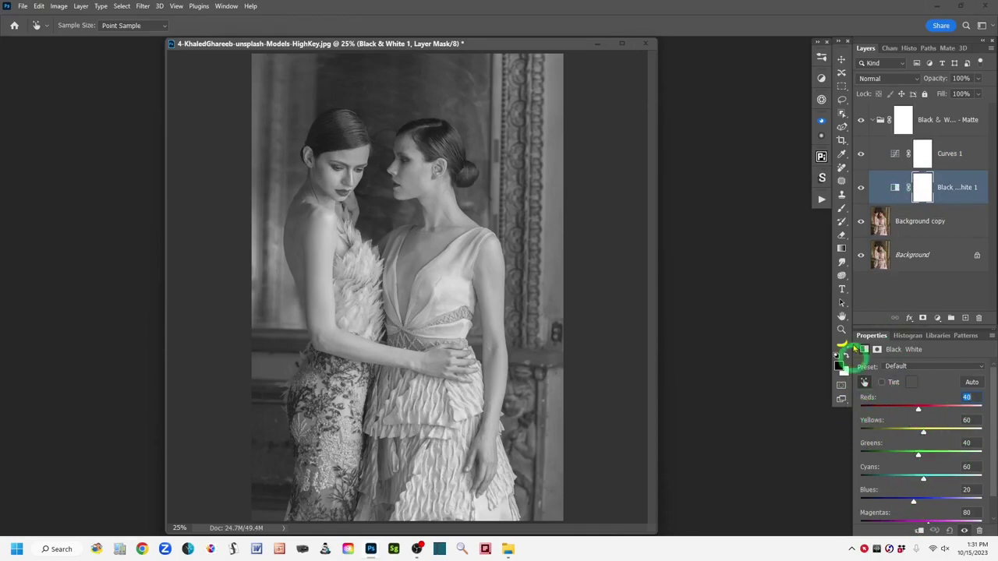
{"action": "left_click", "coordinate": [920, 158]}
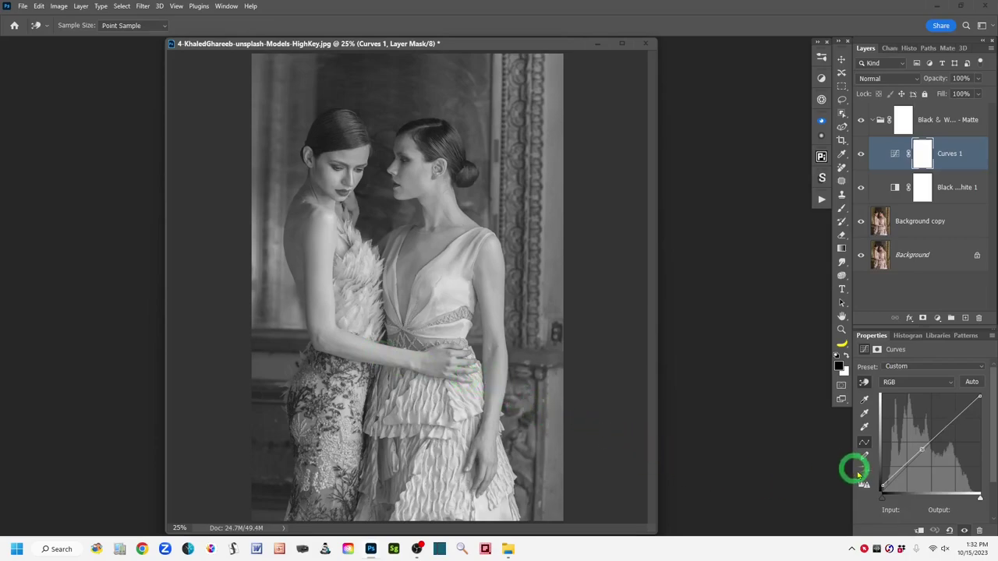
{"action": "left_click_drag", "start_coordinate": [881, 490], "coordinate": [885, 485]}
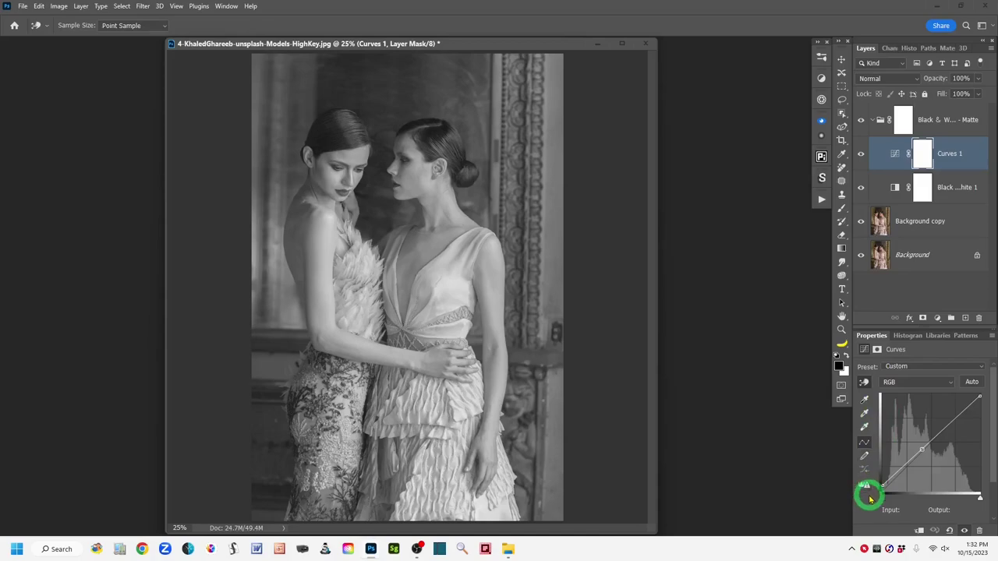
{"action": "left_click_drag", "start_coordinate": [882, 486], "coordinate": [875, 474]}
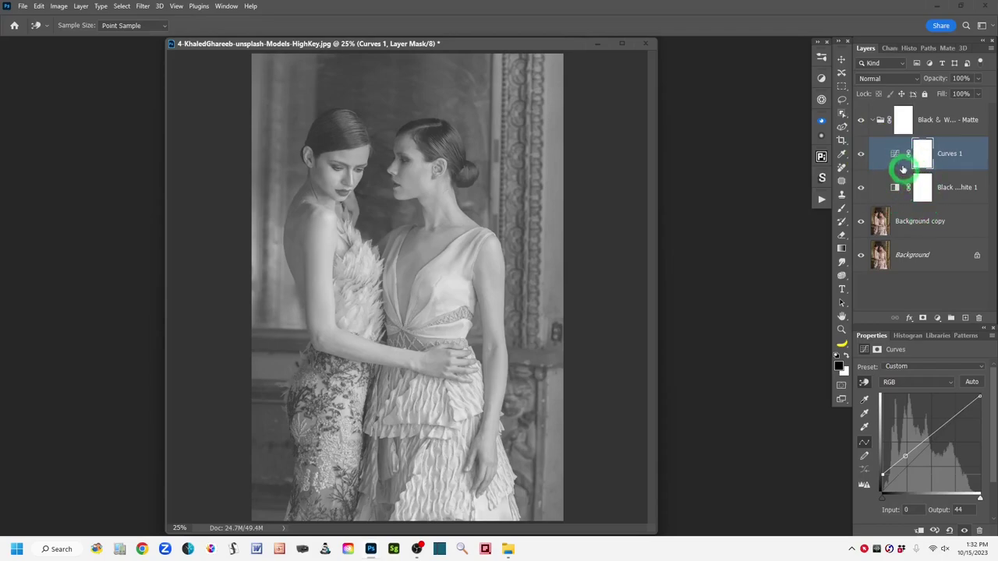
Collapse the Black & White - Matte group and select the group itself rather than its mask.
{"action": "left_click", "coordinate": [878, 121]}
{"action": "key", "text": "l"}
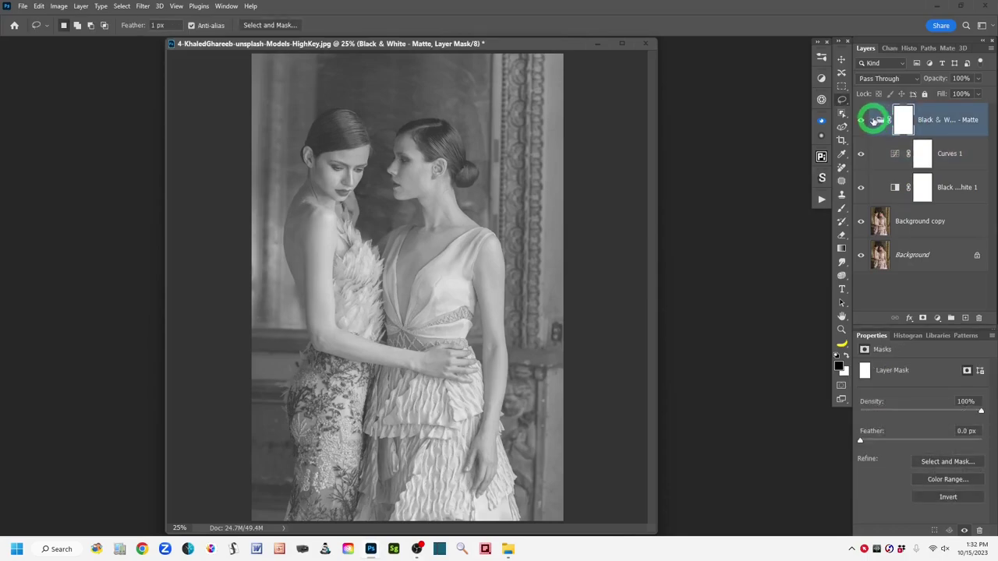
{"action": "left_click", "coordinate": [872, 121]}
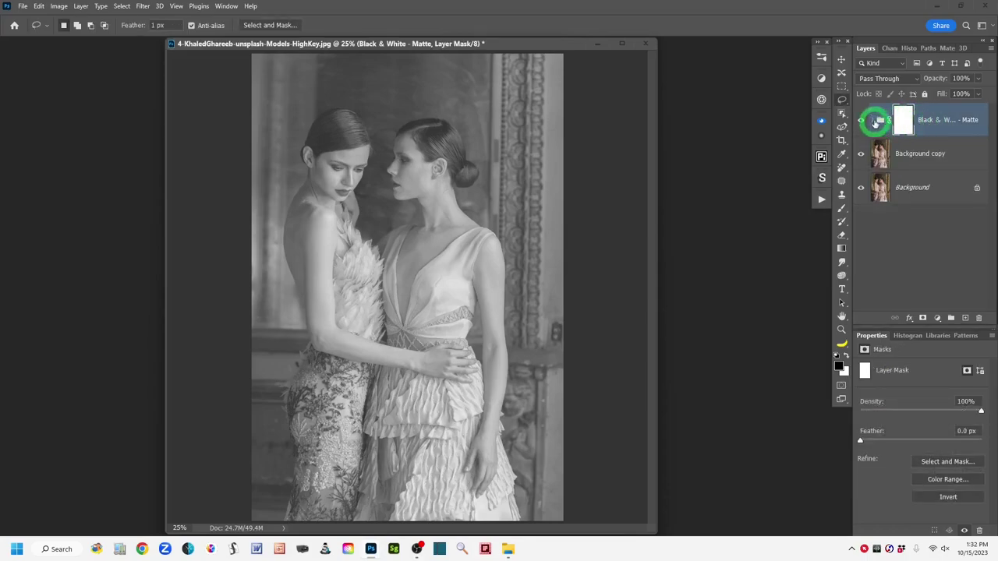
{"action": "left_click", "coordinate": [882, 121]}
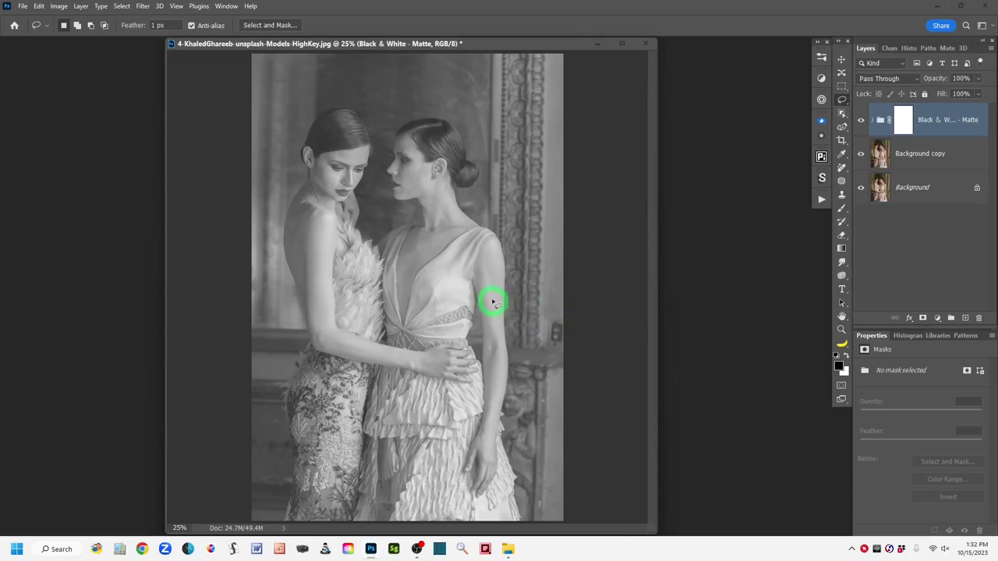
{"action": "left_click_drag", "start_coordinate": [453, 306], "coordinate": [455, 309]}
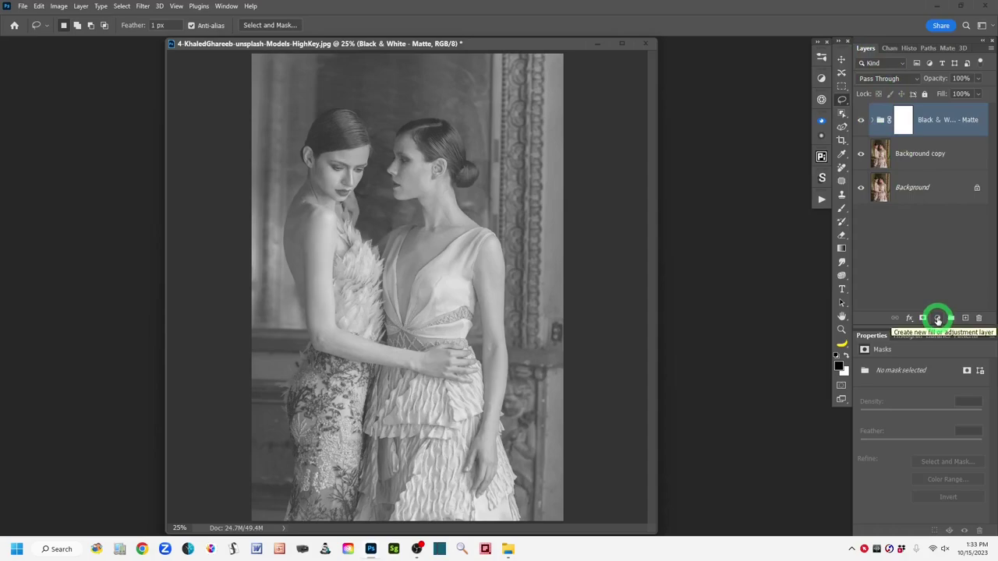
Add a Levels adjustment layer above the Black & White - Matte group and target the adjustment instead of its mask.
{"action": "left_click", "coordinate": [938, 319]}
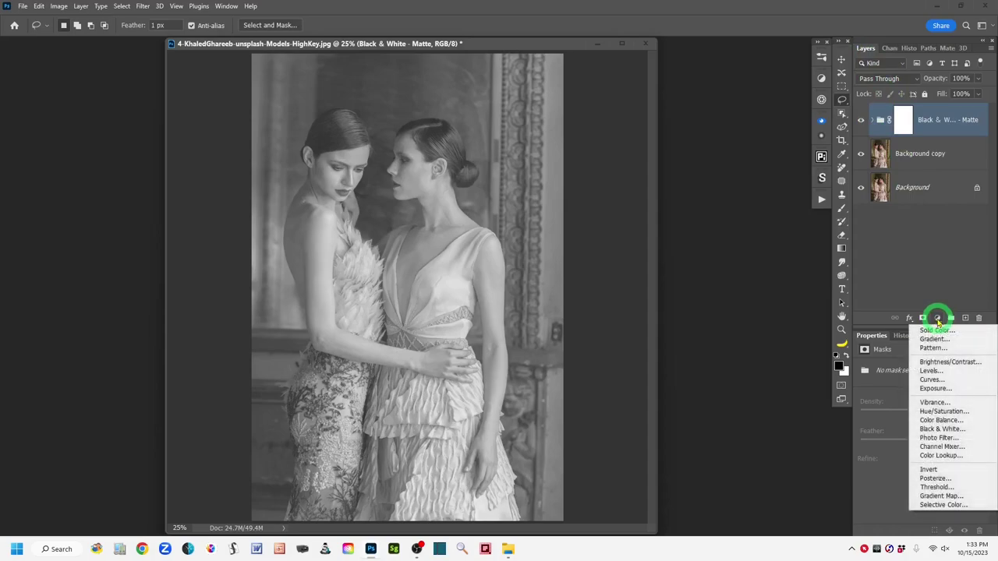
{"action": "left_click", "coordinate": [971, 373]}
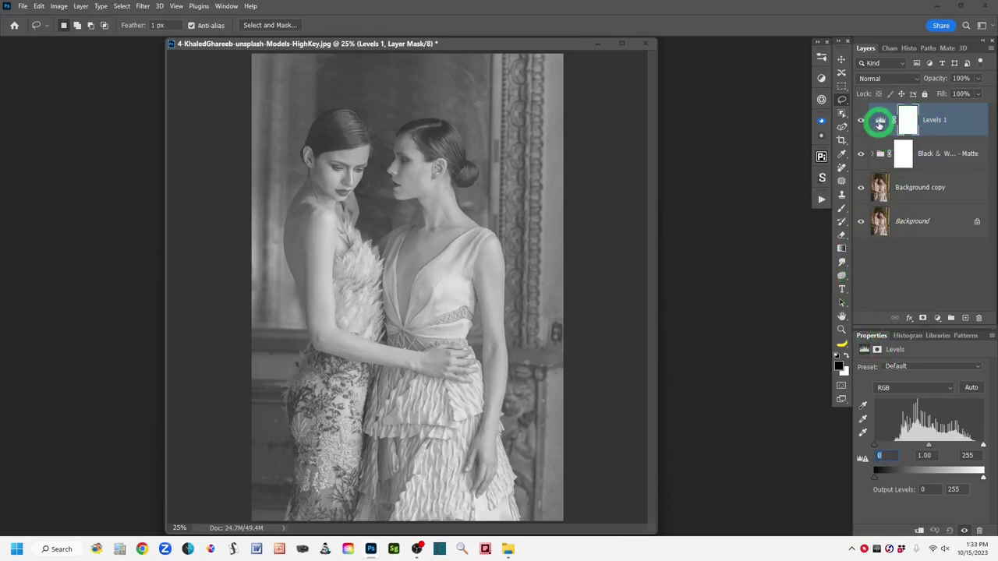
{"action": "left_click", "coordinate": [880, 119]}
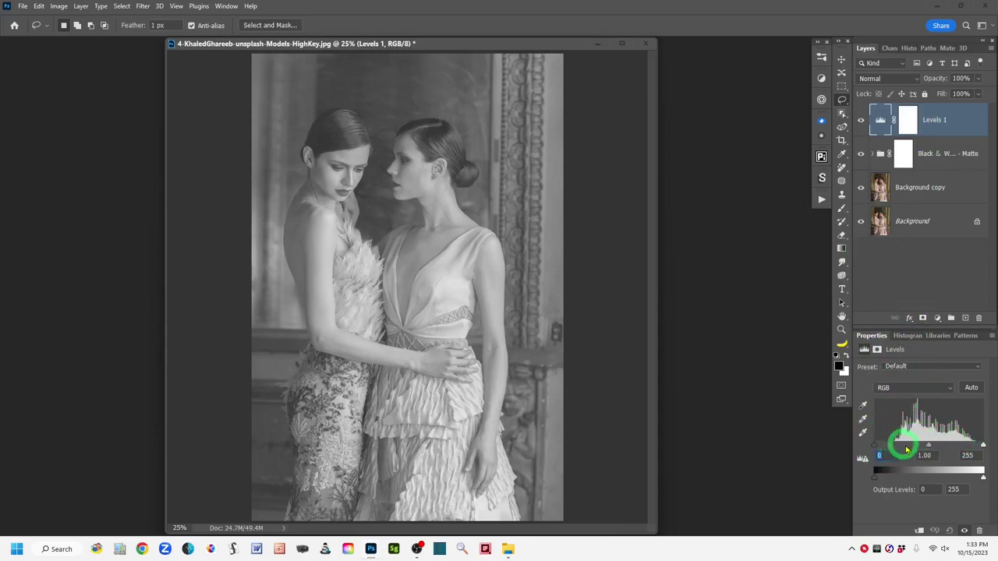
Set the Levels shadow input to 4 and brighten the midtones to about 1.29.
{"action": "left_click", "coordinate": [877, 454]}
{"action": "left_click", "coordinate": [929, 445]}
{"action": "left_click", "coordinate": [983, 446]}
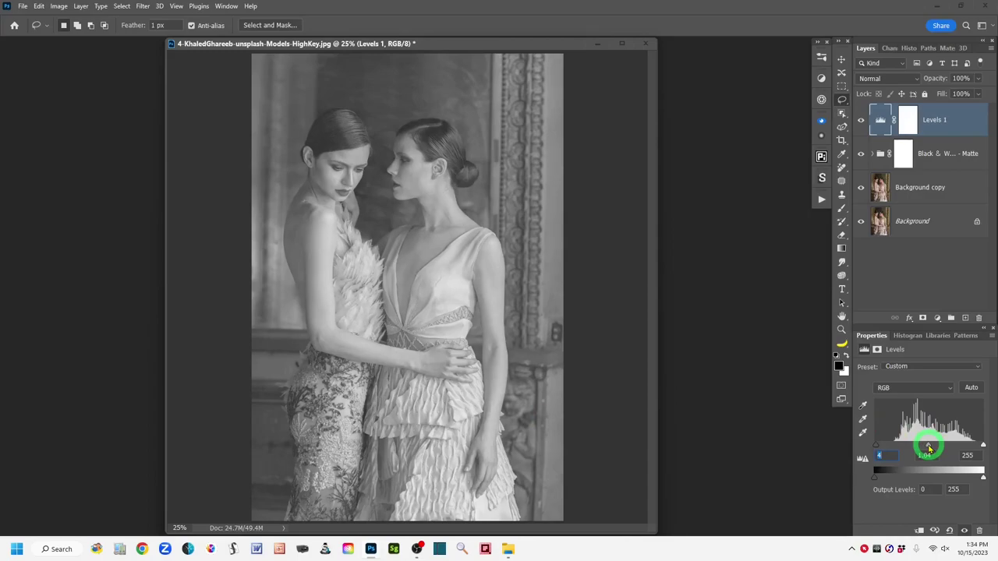
{"action": "left_click_drag", "start_coordinate": [929, 449], "coordinate": [925, 449]}
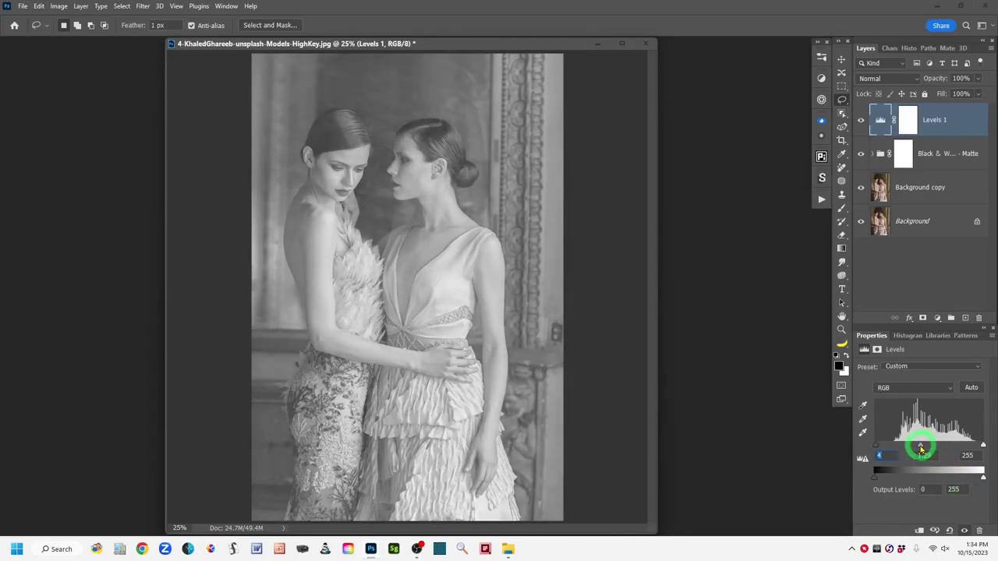
{"action": "mouse_move", "coordinate": [920, 449]}
{"action": "left_mouse_down"}
{"action": "mouse_move", "coordinate": [891, 445]}
{"action": "mouse_move", "coordinate": [916, 453]}
{"action": "left_mouse_up"}
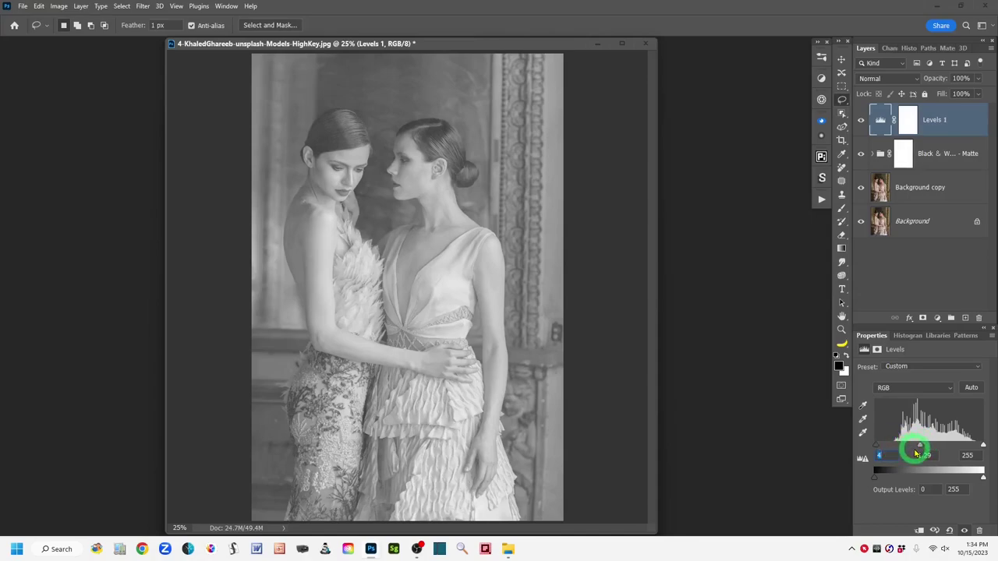
Set the Levels midtones to 1.30 and lower the highlight input to 234.
{"action": "left_click", "coordinate": [928, 453]}
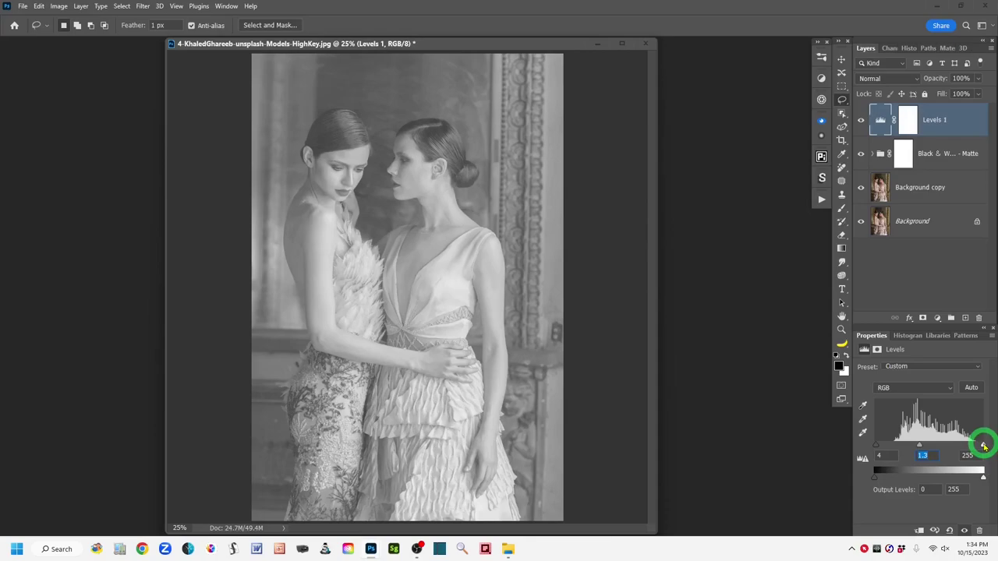
{"action": "left_click_drag", "start_coordinate": [981, 445], "coordinate": [976, 446]}
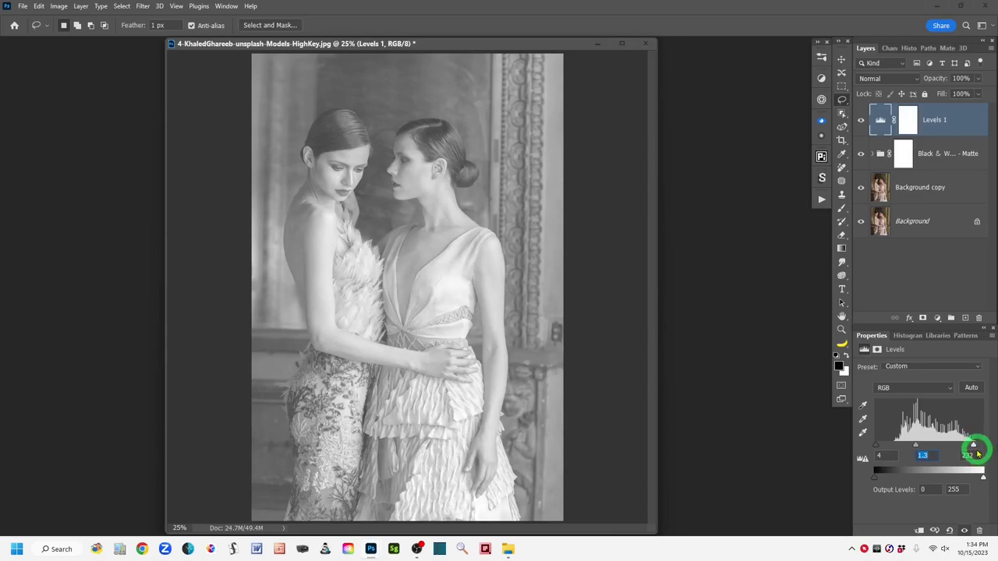
{"action": "key", "text": "Tab"}
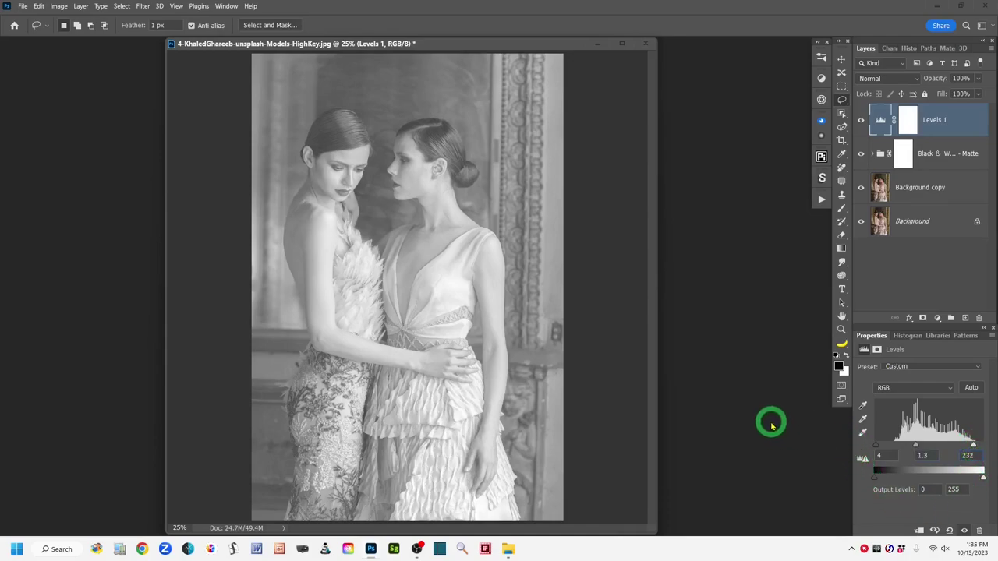
{"action": "key", "text": "Up"}
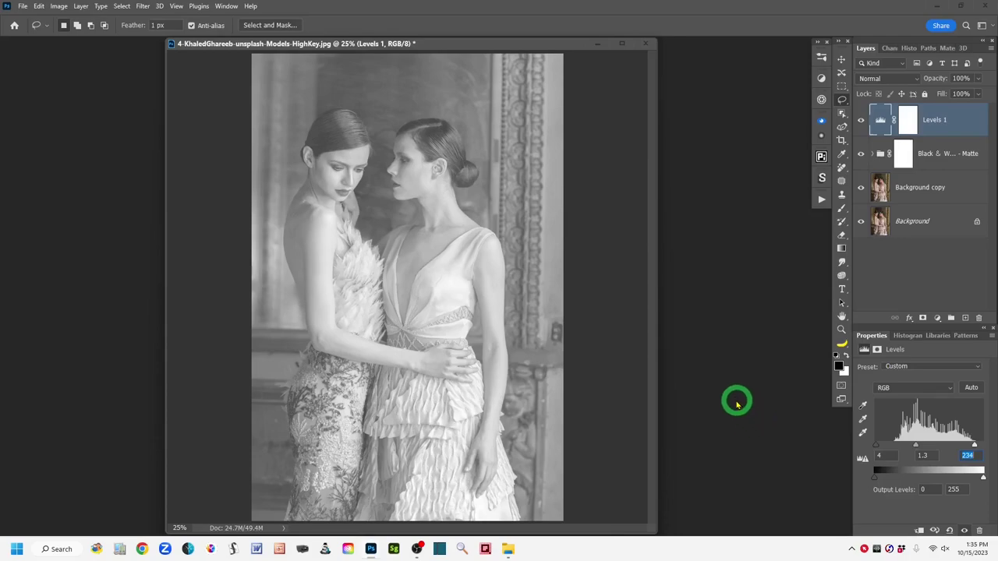
{"action": "left_click", "coordinate": [881, 116]}
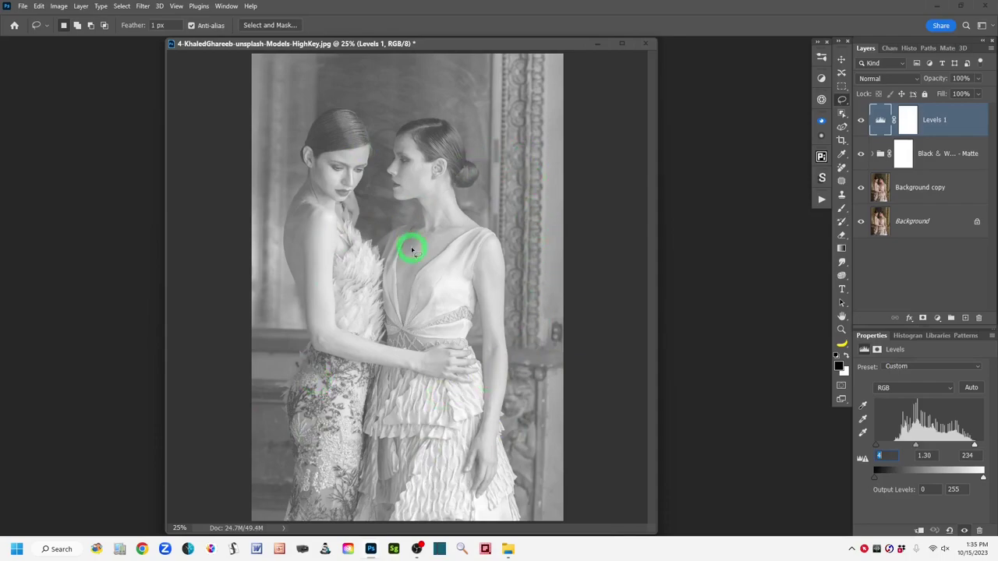
Compare the black-and-white result with the original by repeatedly showing only the Background layer and restoring all layers.
{"action": "left_click", "coordinate": [862, 221], "text": "alt"}
{"action": "left_click", "coordinate": [863, 223], "text": "alt"}
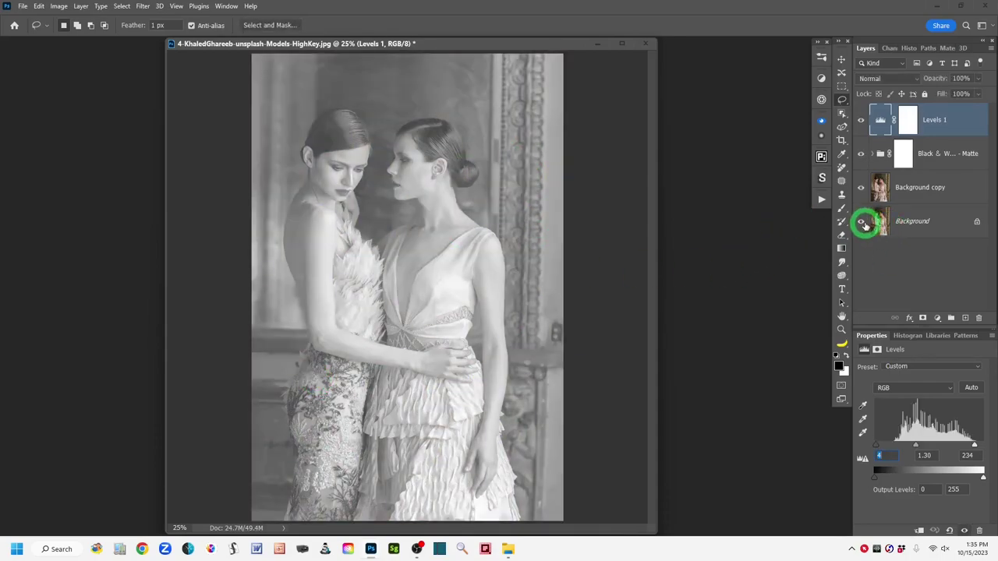
{"action": "left_click", "coordinate": [863, 223], "text": "alt"}
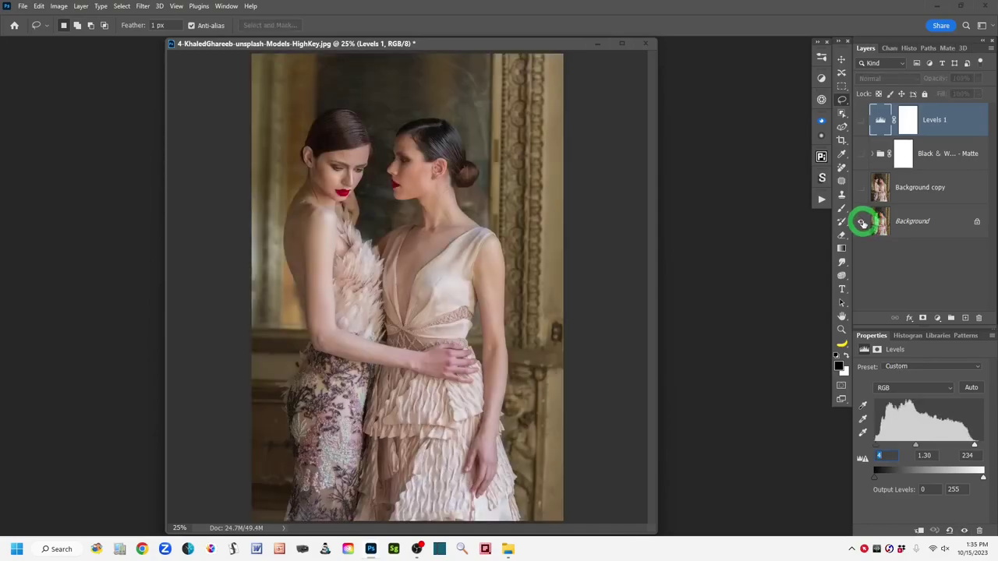
{"action": "left_click", "coordinate": [862, 223], "text": "alt"}
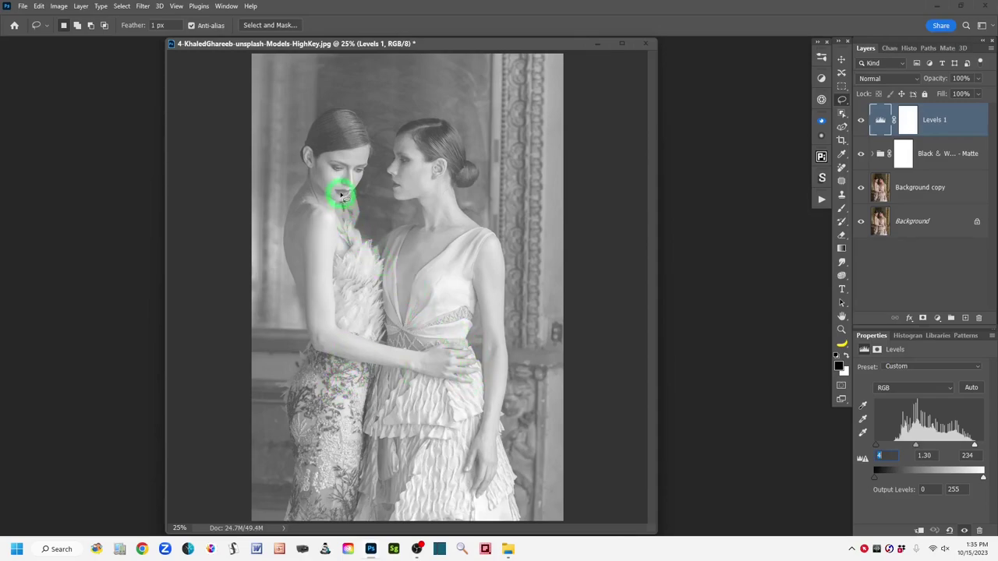
{"action": "left_click", "coordinate": [861, 221], "text": "alt"}
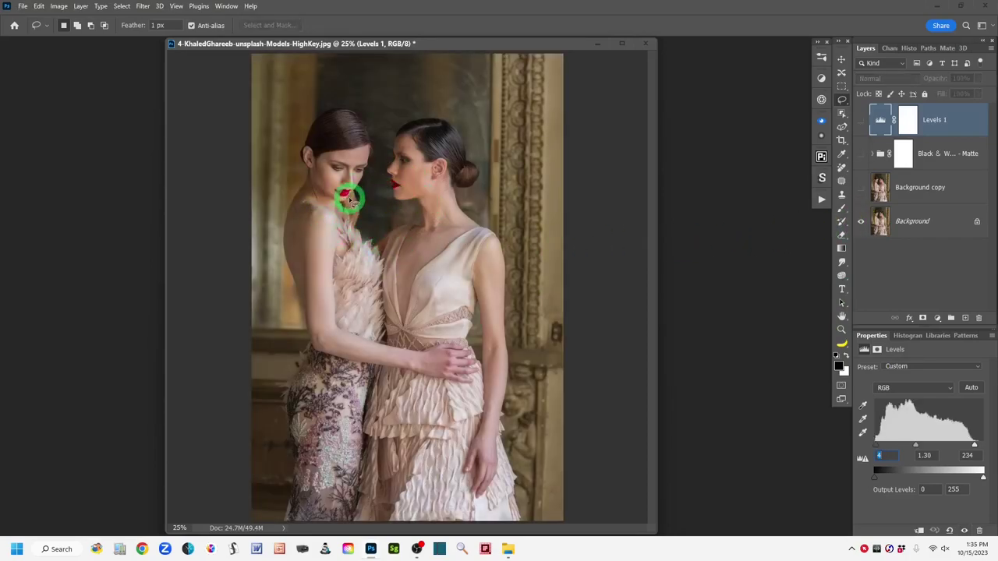
{"action": "left_click", "coordinate": [861, 221], "text": "alt"}
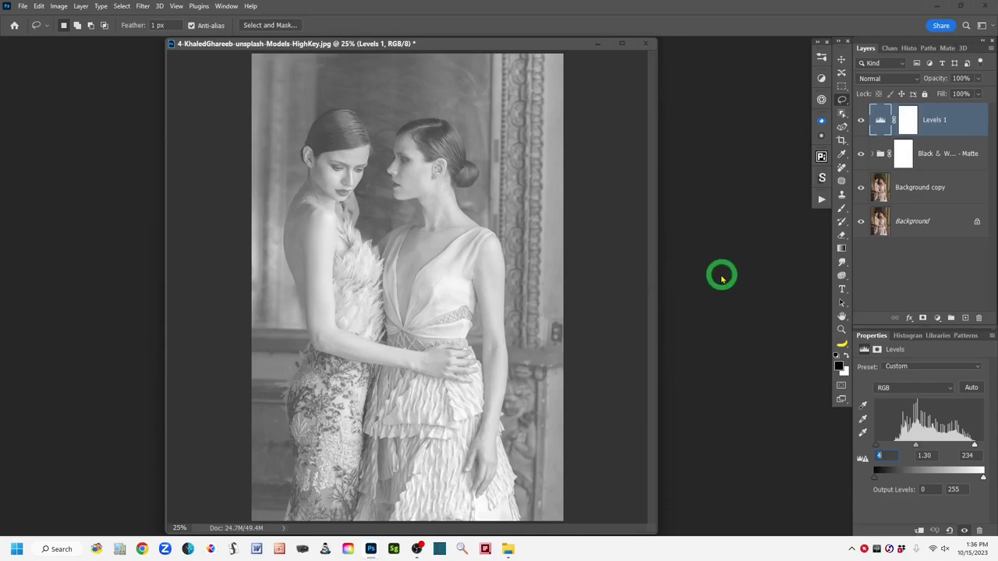
Using the Quick Selection tool with a brush reduced to 20, select the lips and nearer eye of the model looking down.
{"action": "key", "text": "ctrl+plus"}
{"action": "key", "text": "ctrl+plus"}
{"action": "key", "text": "ctrl+plus"}
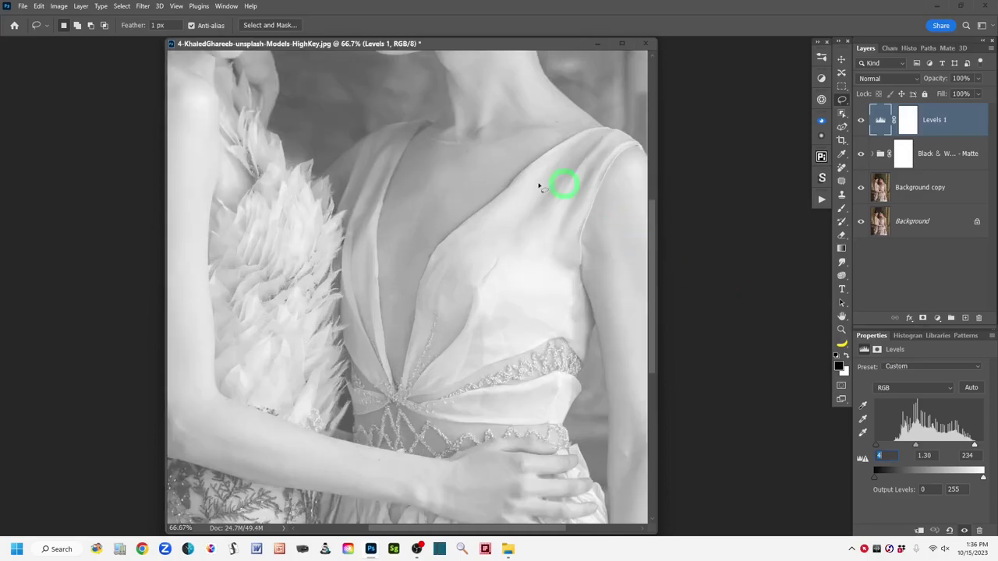
{"action": "left_click_drag", "start_coordinate": [397, 229], "coordinate": [471, 475]}
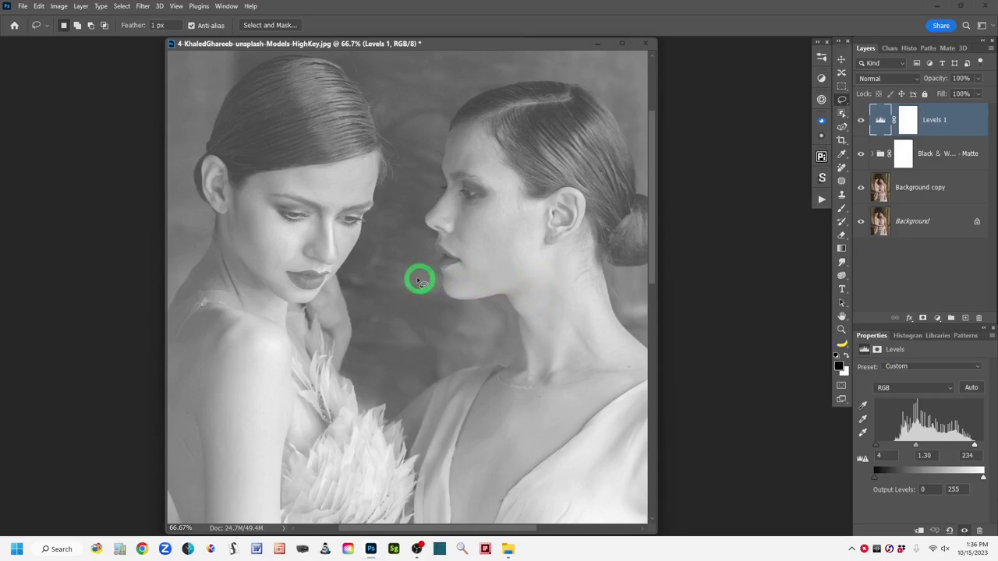
{"action": "left_click", "coordinate": [842, 115]}
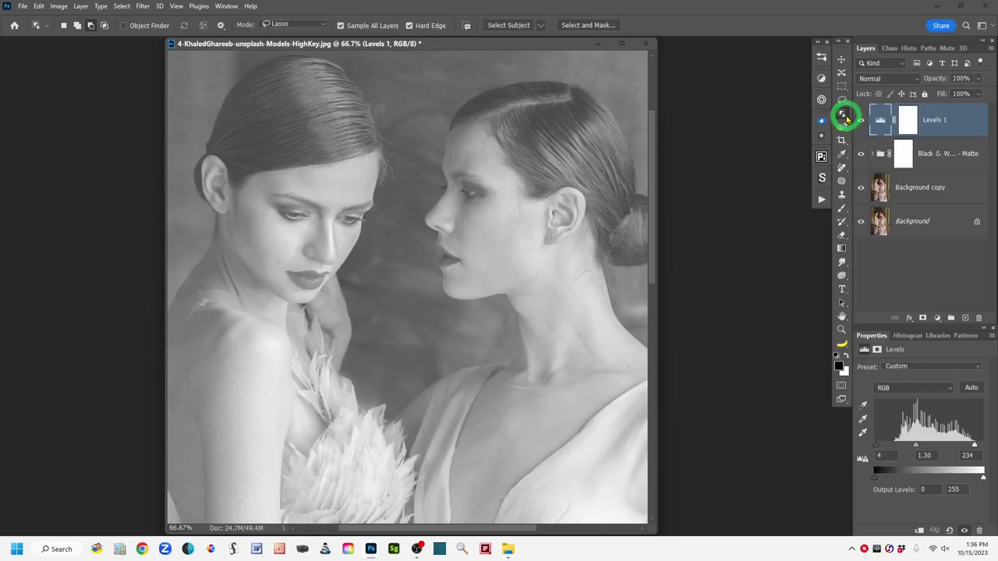
{"action": "right_click", "coordinate": [844, 117]}
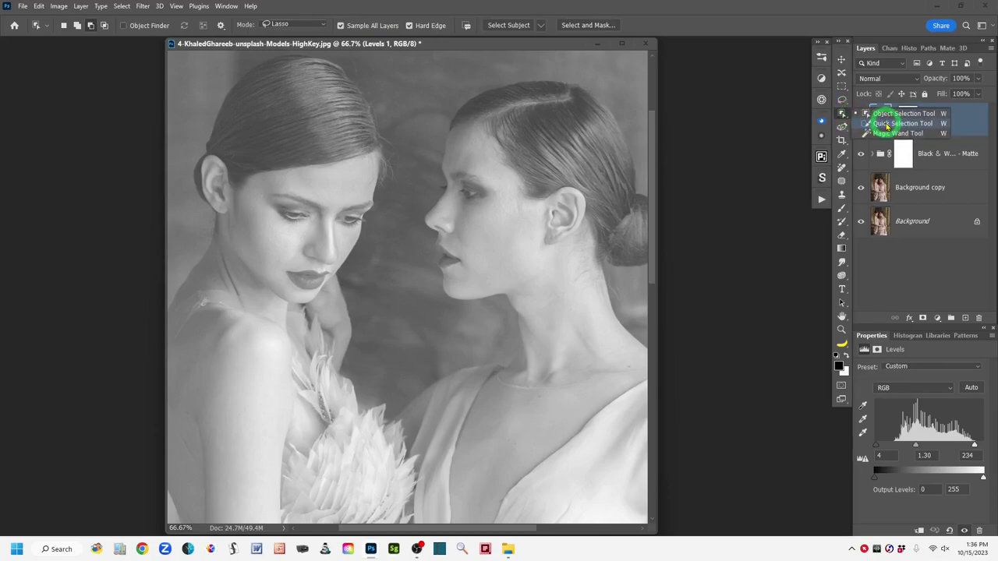
{"action": "left_click", "coordinate": [887, 126]}
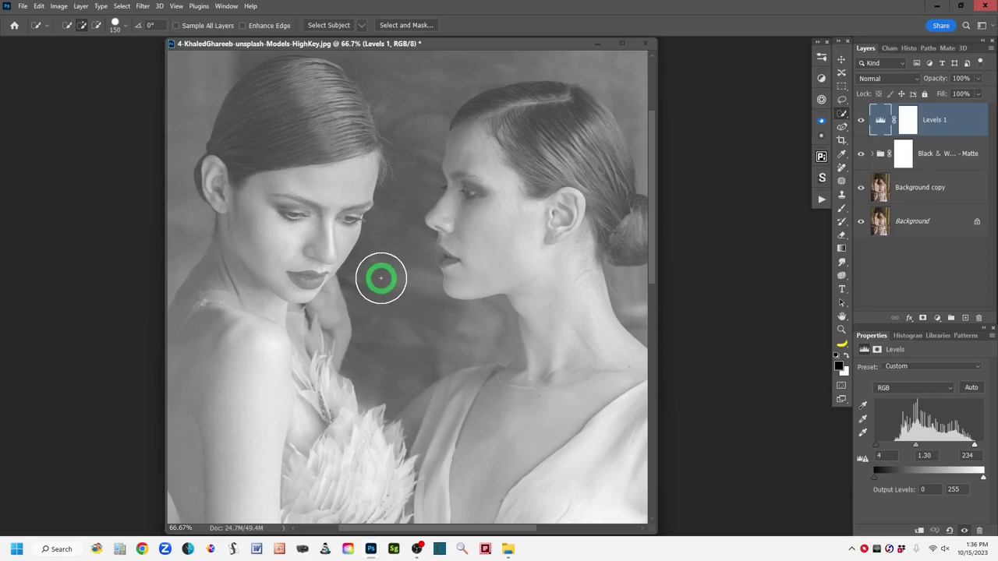
{"action": "key", "text": "bracketleft"}
{"action": "key", "text": "bracketleft"}
{"action": "key", "text": "bracketleft"}
{"action": "key", "text": "bracketleft"}
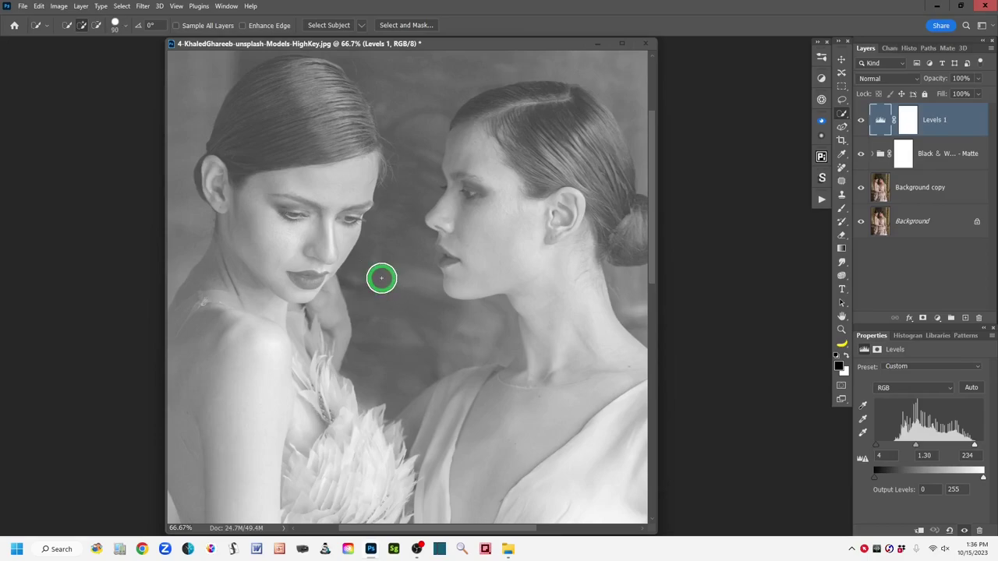
{"action": "key", "text": "bracketleft"}
{"action": "key", "text": "bracketleft"}
{"action": "key", "text": "bracketleft"}
{"action": "key", "text": "bracketleft"}
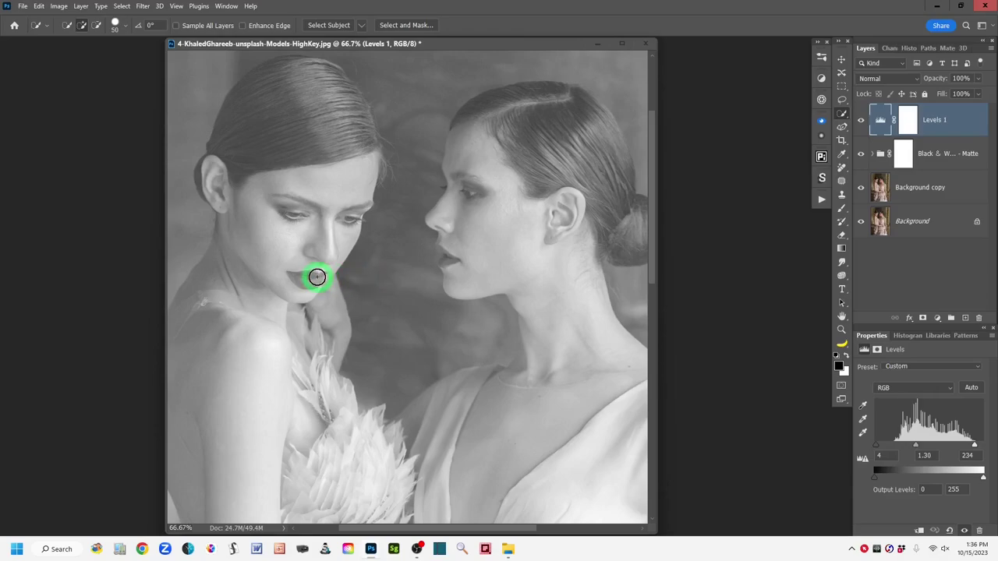
{"action": "key", "text": "bracketleft"}
{"action": "mouse_move", "coordinate": [296, 282]}
{"action": "left_mouse_down"}
{"action": "mouse_move", "coordinate": [326, 297]}
{"action": "mouse_move", "coordinate": [302, 285]}
{"action": "mouse_move", "coordinate": [281, 212]}
{"action": "left_mouse_up"}
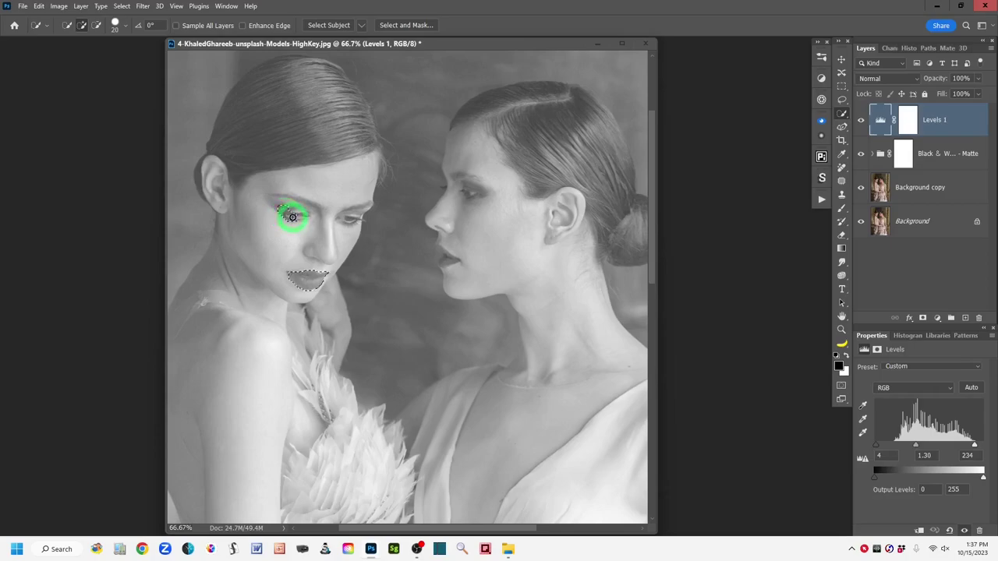
{"action": "mouse_move", "coordinate": [286, 212]}
{"action": "left_mouse_down"}
{"action": "mouse_move", "coordinate": [328, 219]}
{"action": "mouse_move", "coordinate": [283, 205]}
{"action": "mouse_move", "coordinate": [289, 196]}
{"action": "mouse_move", "coordinate": [308, 203]}
{"action": "left_mouse_up"}
Add the profile model's lips and eye, plus the other model's far eye, to the selection.
{"action": "left_click_drag", "start_coordinate": [453, 264], "coordinate": [443, 252]}
{"action": "key", "text": "alt"}
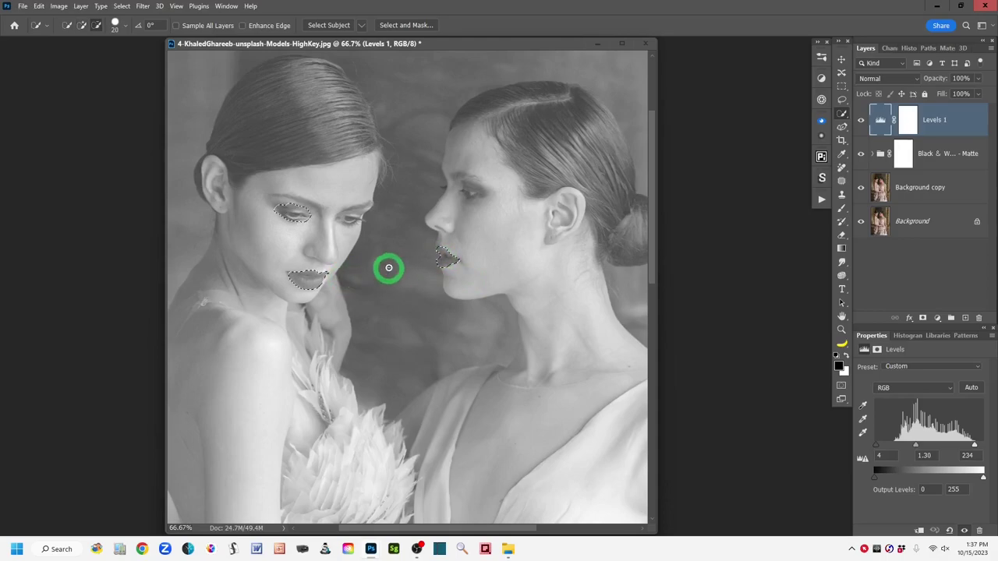
{"action": "left_click", "coordinate": [474, 194]}
{"action": "key", "text": "alt"}
{"action": "key", "text": "alt"}
{"action": "key", "text": "alt"}
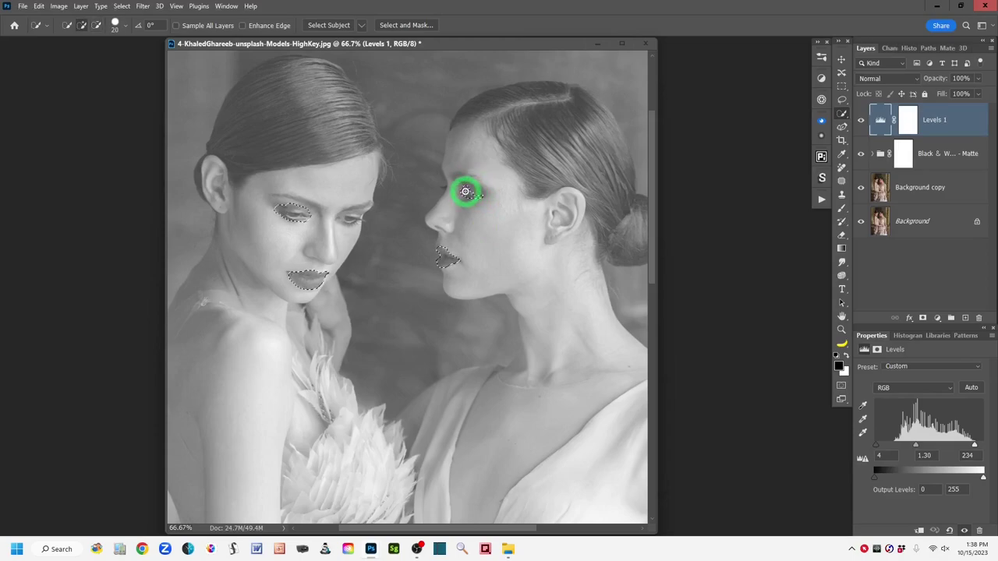
{"action": "left_click", "coordinate": [478, 193]}
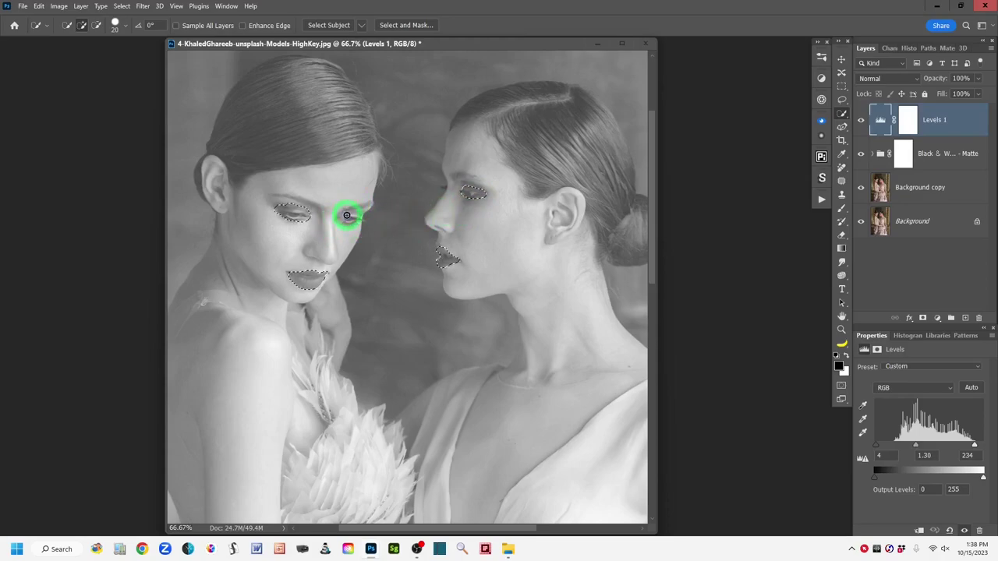
{"action": "mouse_move", "coordinate": [343, 217]}
{"action": "left_mouse_down"}
{"action": "mouse_move", "coordinate": [356, 216]}
{"action": "mouse_move", "coordinate": [346, 212]}
{"action": "mouse_move", "coordinate": [358, 205]}
{"action": "mouse_move", "coordinate": [346, 208]}
{"action": "left_mouse_up"}
{"action": "left_click_drag", "start_coordinate": [357, 215], "coordinate": [350, 219]}
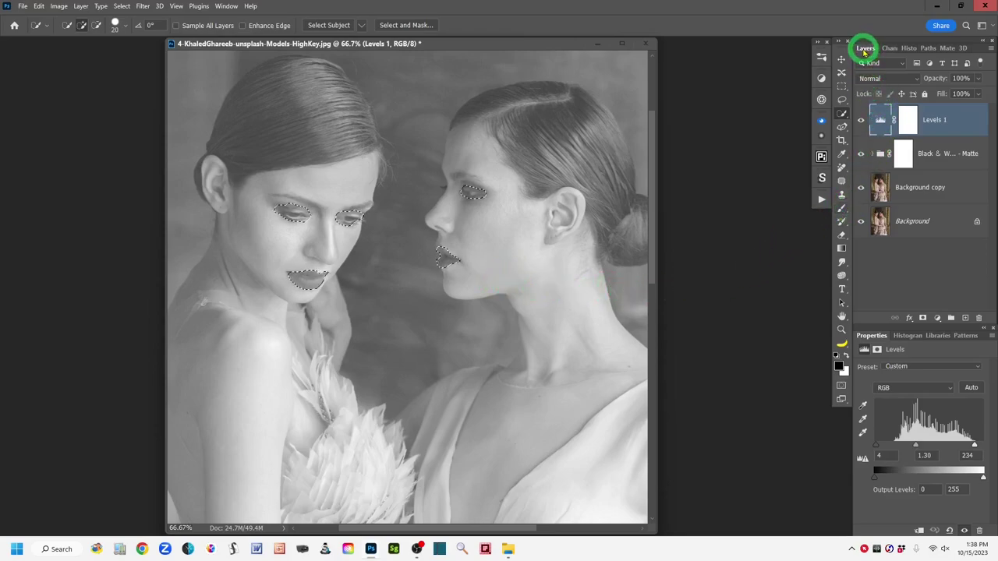
Add a second Levels adjustment layer masked to the selected lips and eyes, and inspect its mask on its own.
{"action": "left_click", "coordinate": [937, 319]}
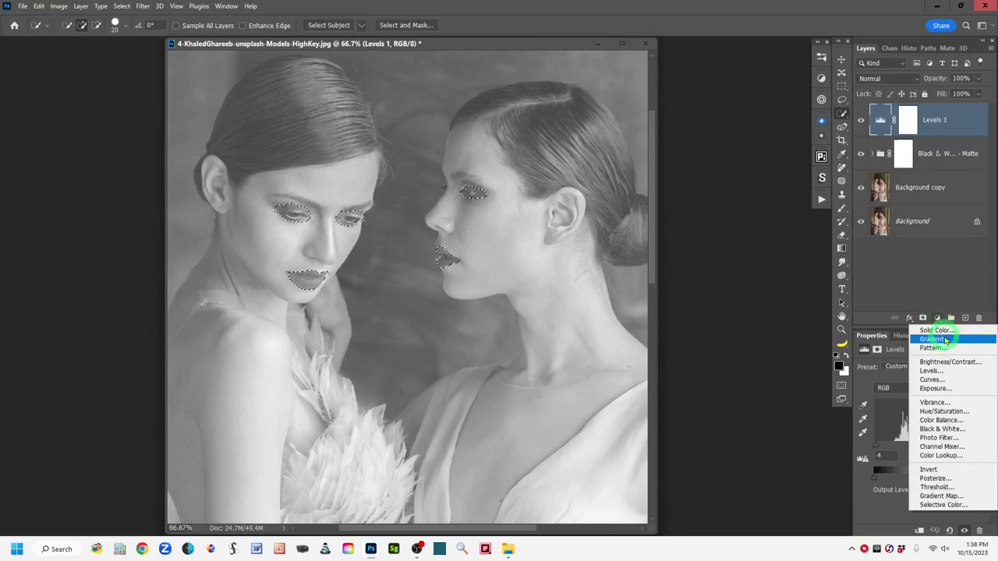
{"action": "left_click", "coordinate": [930, 372]}
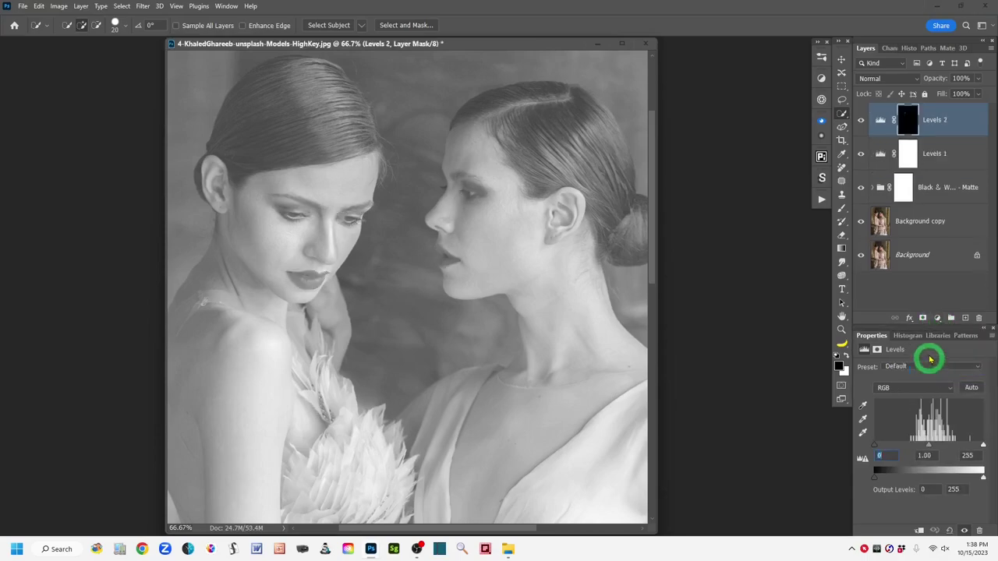
{"action": "left_click", "coordinate": [909, 127], "text": "alt"}
{"action": "left_click", "coordinate": [909, 127], "text": "alt"}
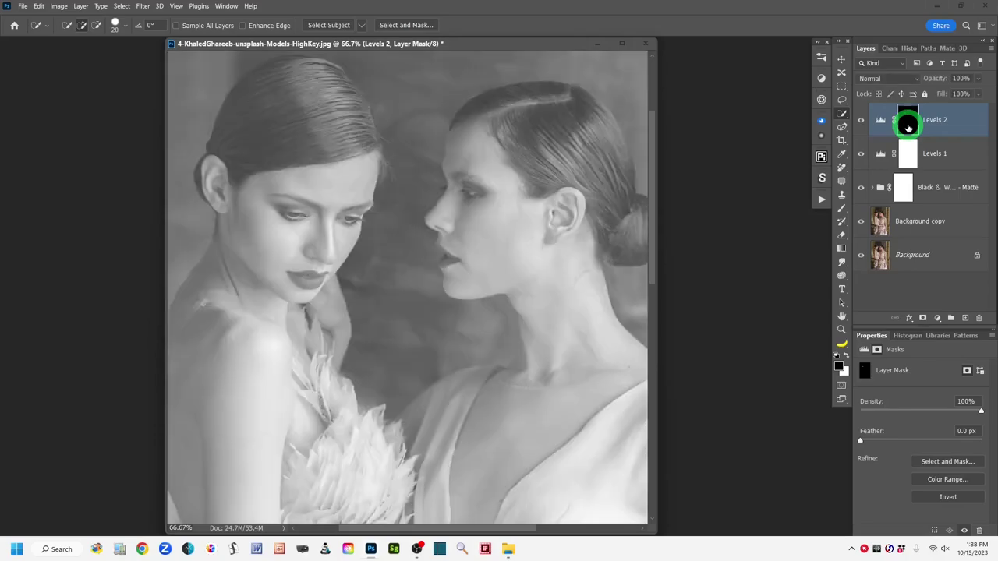
{"action": "left_click", "coordinate": [908, 127], "text": "alt"}
{"action": "left_click", "coordinate": [908, 127], "text": "alt"}
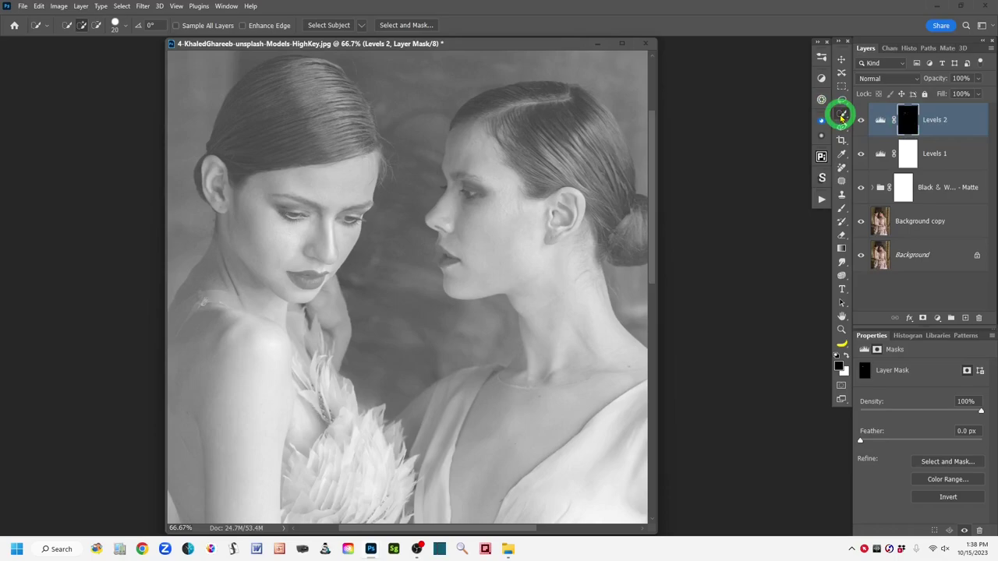
Switch back to the Object Selection tool and feather the new Levels layer's mask by 4.0 px.
{"action": "right_click", "coordinate": [842, 115]}
{"action": "left_click", "coordinate": [867, 113]}
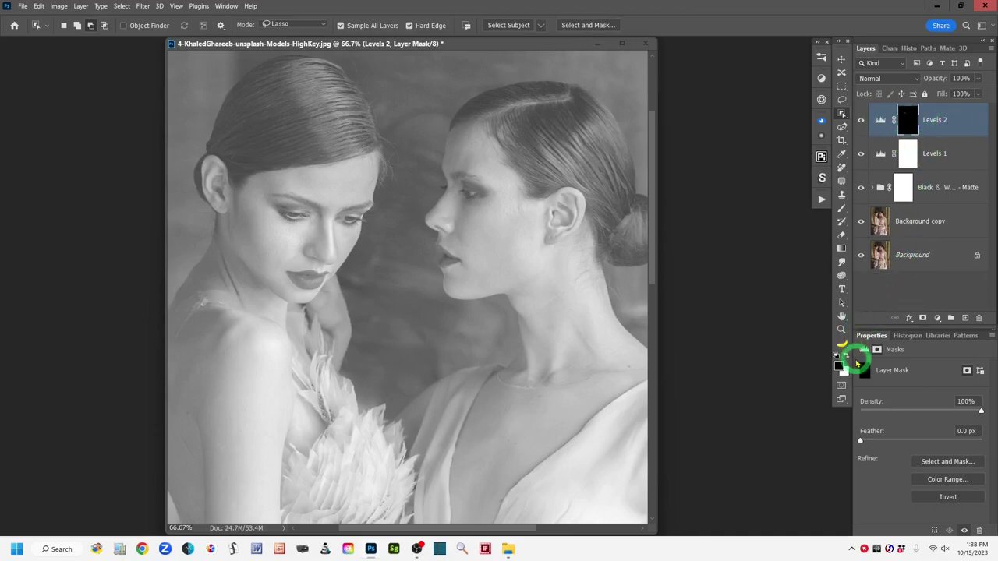
{"action": "left_click_drag", "start_coordinate": [861, 442], "coordinate": [887, 444]}
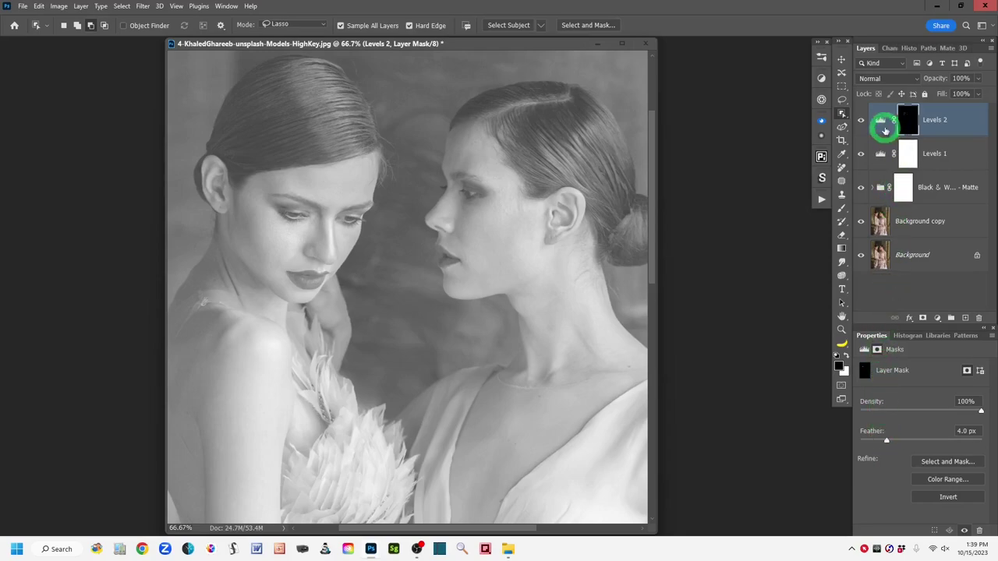
Darken the masked lips and eyes by setting the Levels 2 shadow input to 90 and the highlight input to 215.
{"action": "left_click", "coordinate": [880, 121]}
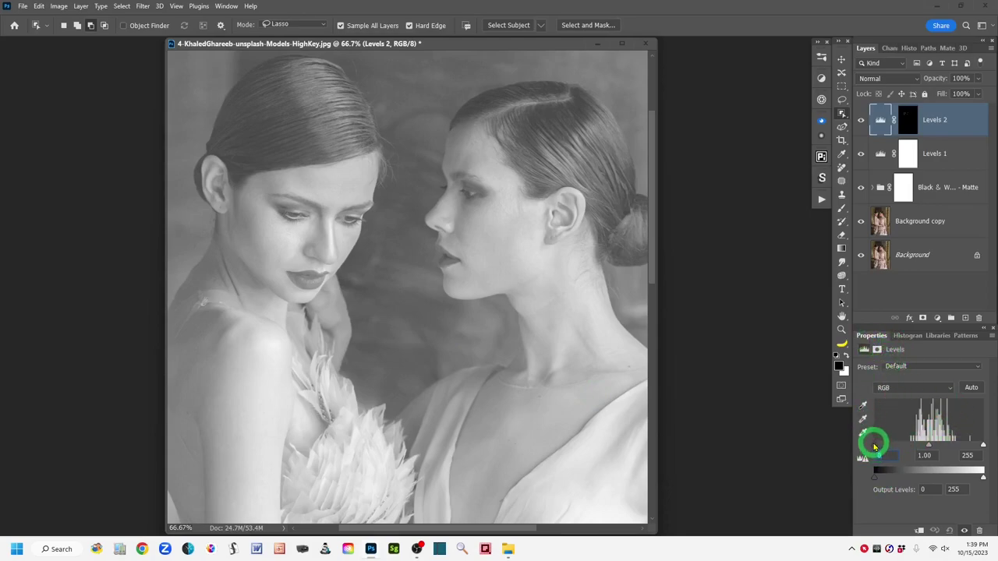
{"action": "left_click_drag", "start_coordinate": [874, 447], "coordinate": [895, 448]}
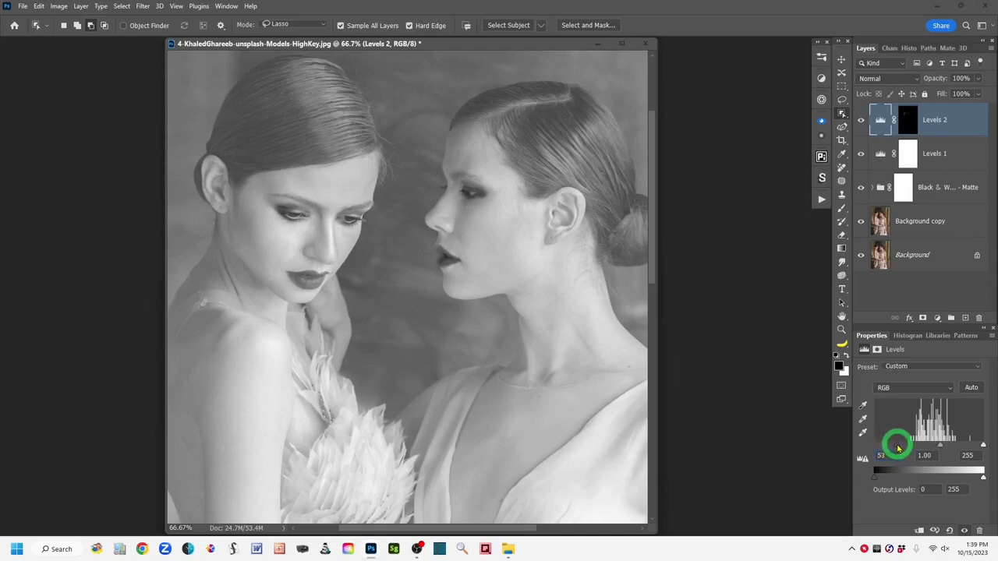
{"action": "left_click_drag", "start_coordinate": [899, 447], "coordinate": [872, 460]}
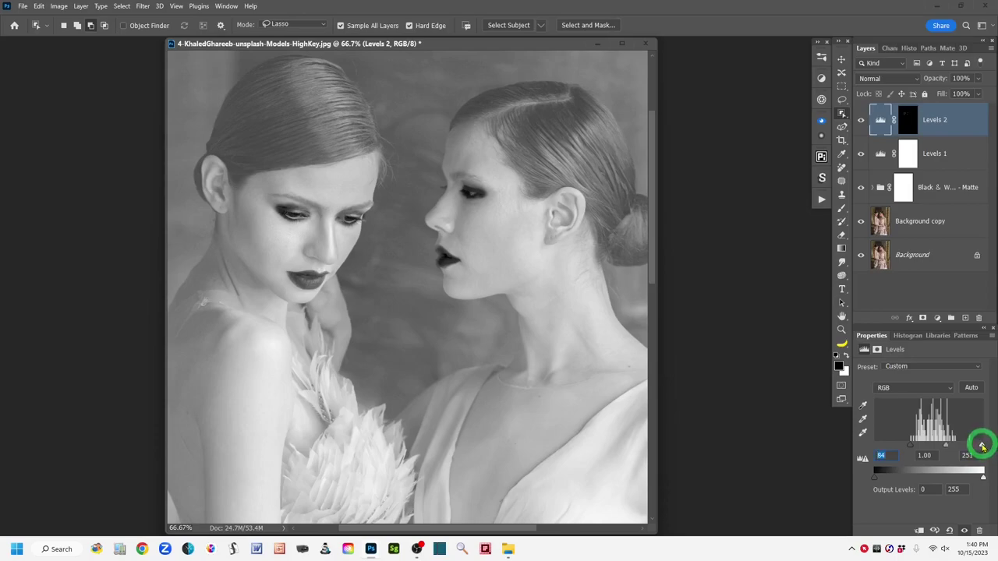
{"action": "left_click_drag", "start_coordinate": [981, 446], "coordinate": [969, 445]}
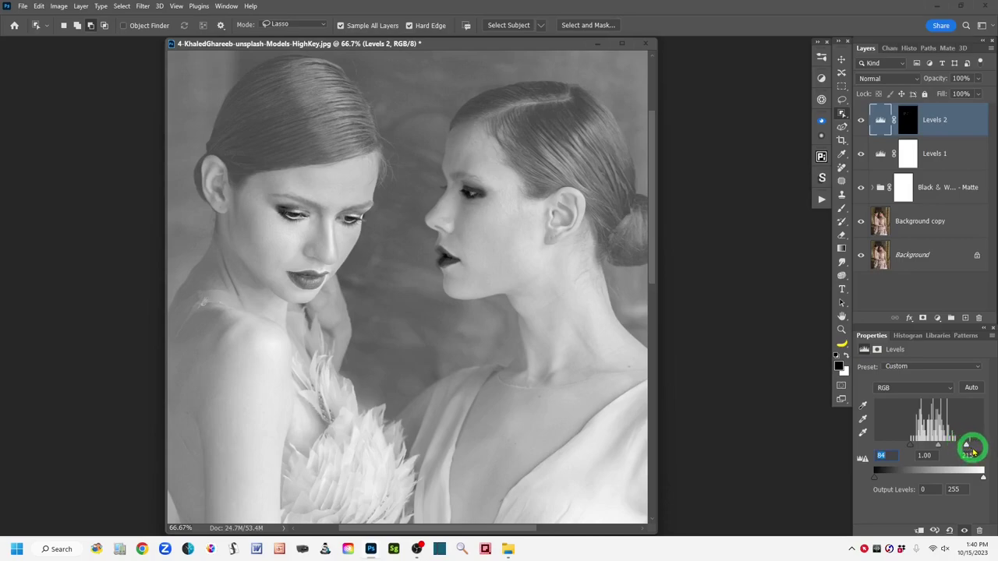
{"action": "mouse_move", "coordinate": [306, 281]}
{"action": "left_mouse_down"}
{"action": "mouse_move", "coordinate": [296, 283]}
{"action": "mouse_move", "coordinate": [456, 260]}
{"action": "mouse_move", "coordinate": [307, 273]}
{"action": "mouse_move", "coordinate": [876, 453]}
{"action": "mouse_move", "coordinate": [899, 439]}
{"action": "mouse_move", "coordinate": [350, 298]}
{"action": "left_mouse_up"}
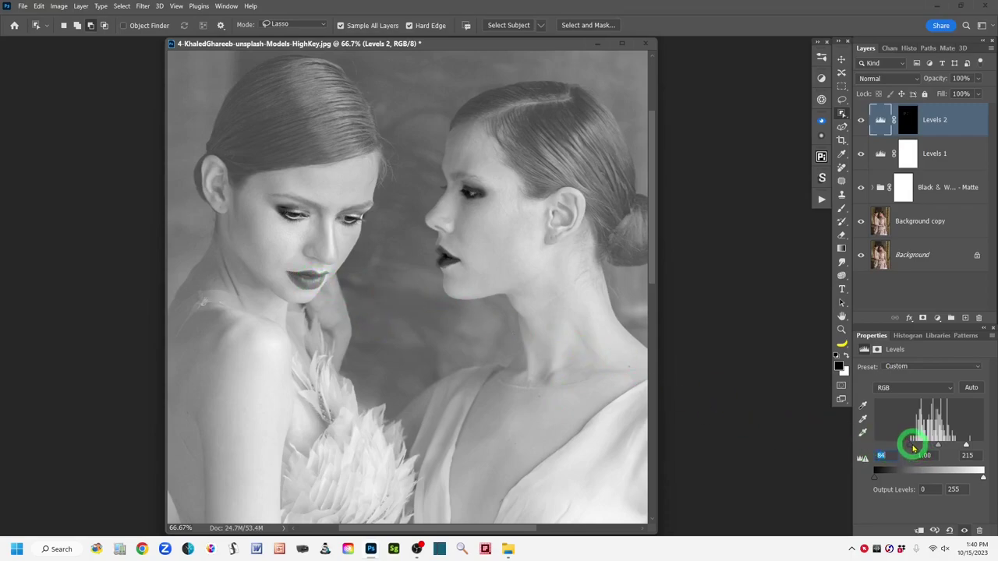
{"action": "left_click_drag", "start_coordinate": [910, 447], "coordinate": [914, 448]}
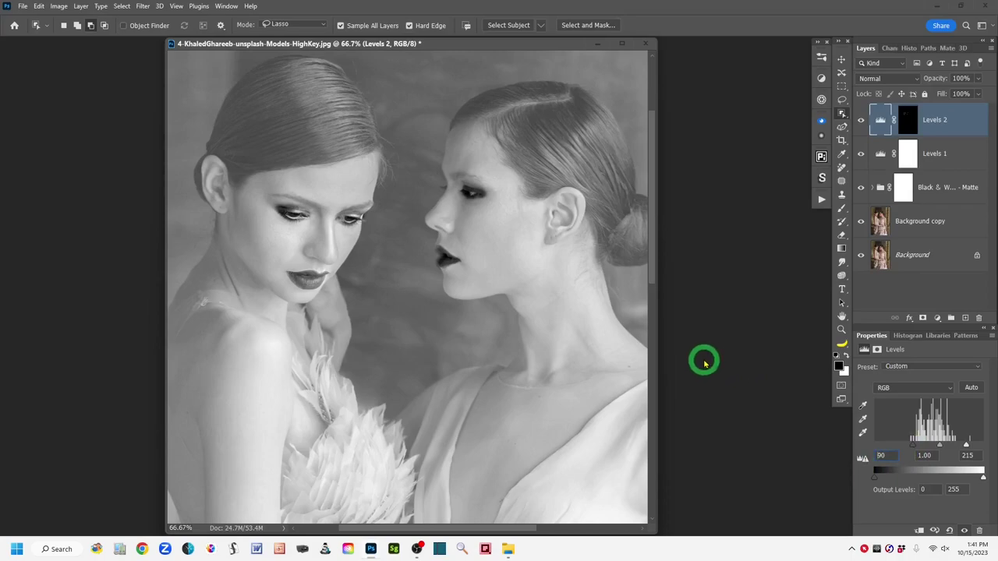
{"action": "key", "text": "ctrl+minus"}
{"action": "key", "text": "ctrl+minus"}
{"action": "key", "text": "ctrl+minus"}
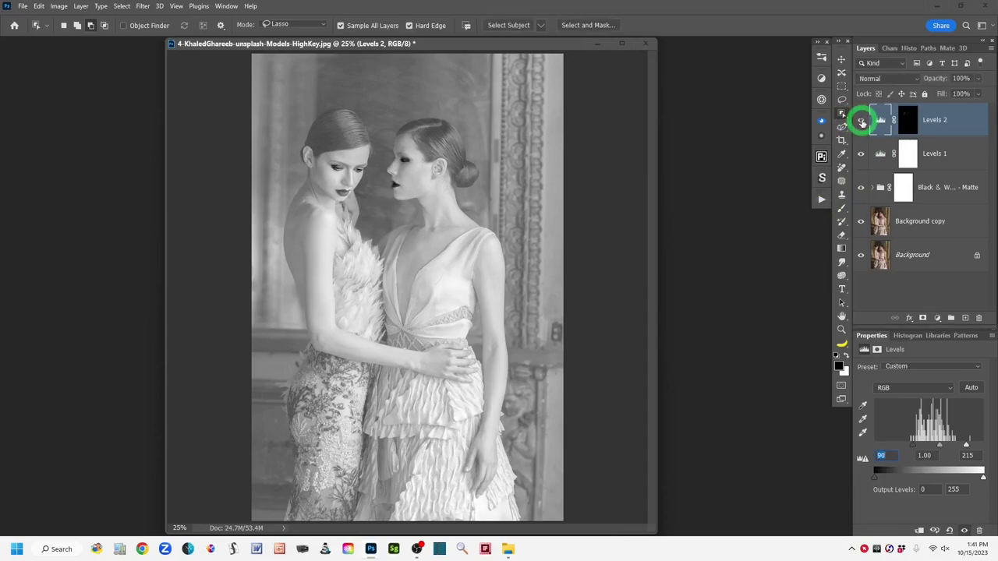
Compare the photo with and without the Levels 2 layer, switch to the Lasso tool, and compare the edit with the original Background.
{"action": "left_click", "coordinate": [861, 123]}
{"action": "left_click", "coordinate": [861, 123]}
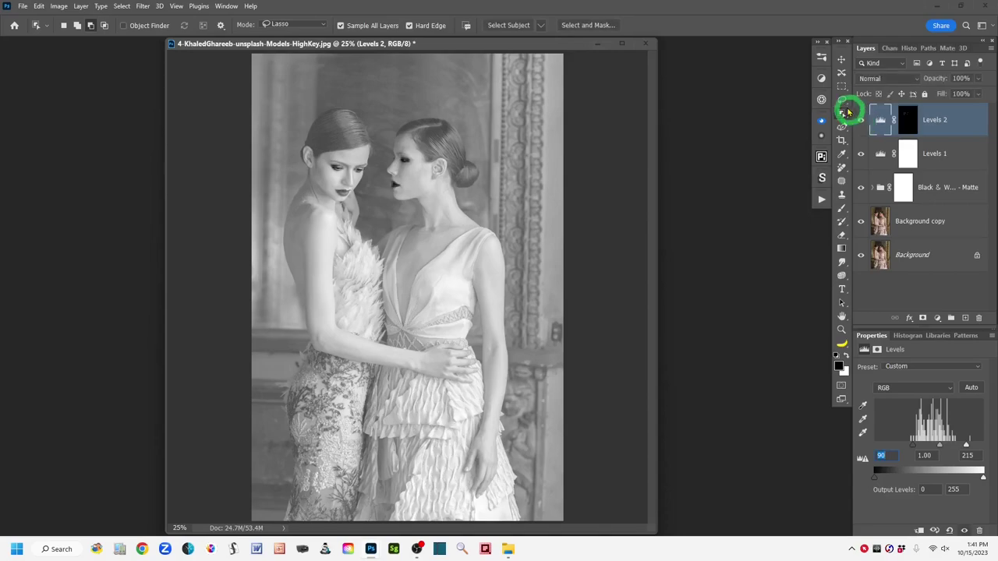
{"action": "left_click", "coordinate": [842, 100]}
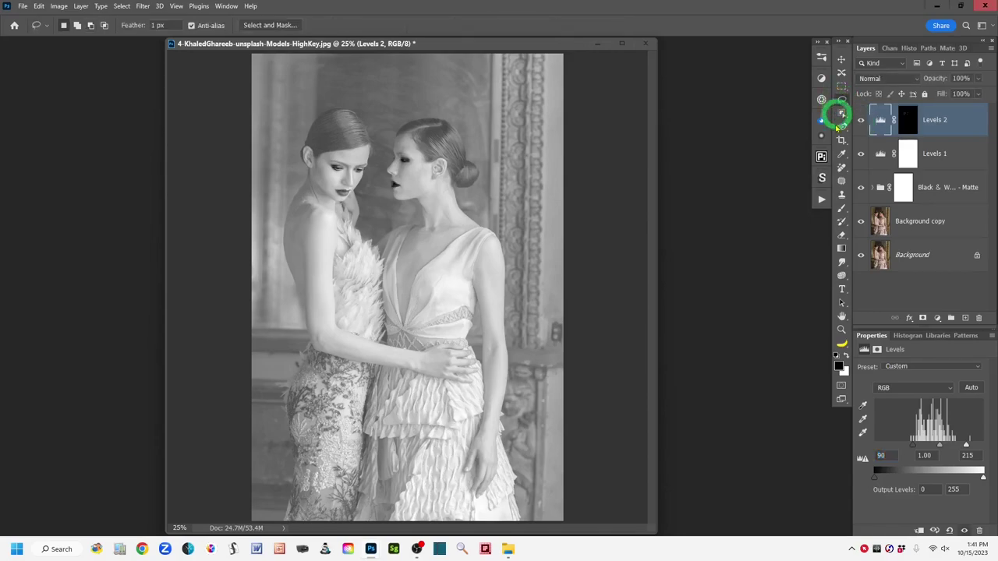
{"action": "left_click", "coordinate": [862, 257], "text": "alt"}
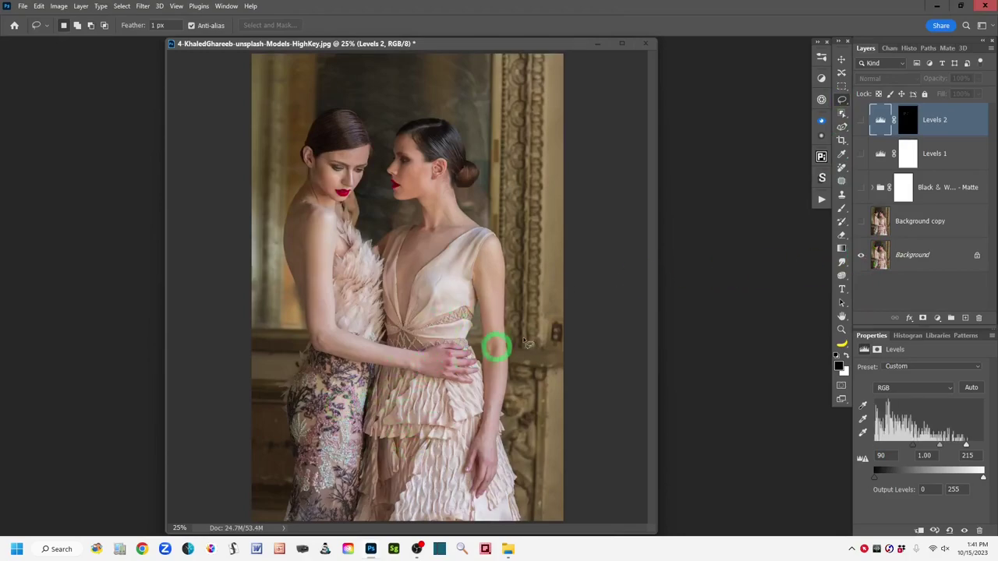
{"action": "left_click", "coordinate": [861, 256], "text": "alt"}
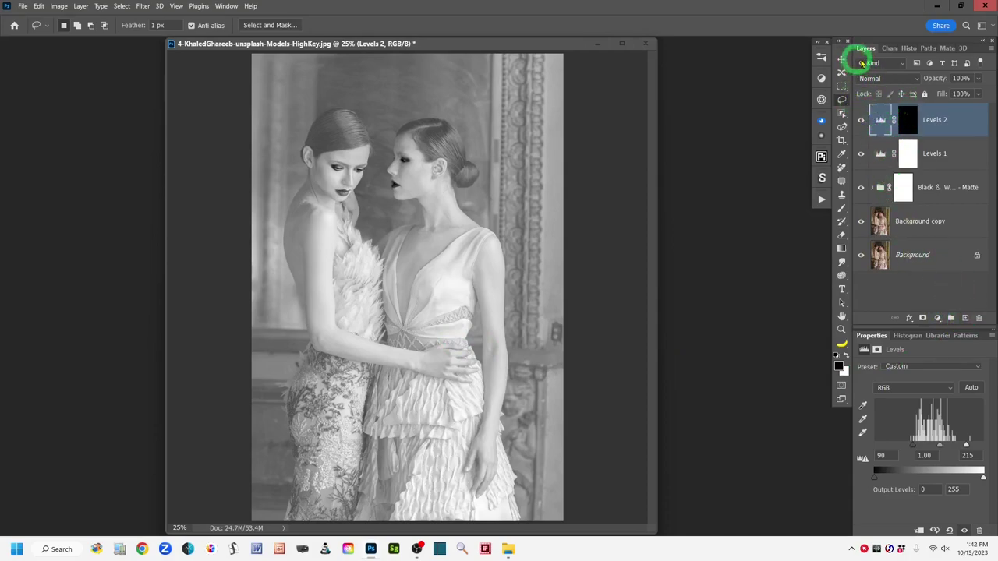
Add a new layer on top, stamp all visible layers into it, and name it "stamp".
{"action": "left_click", "coordinate": [964, 319]}
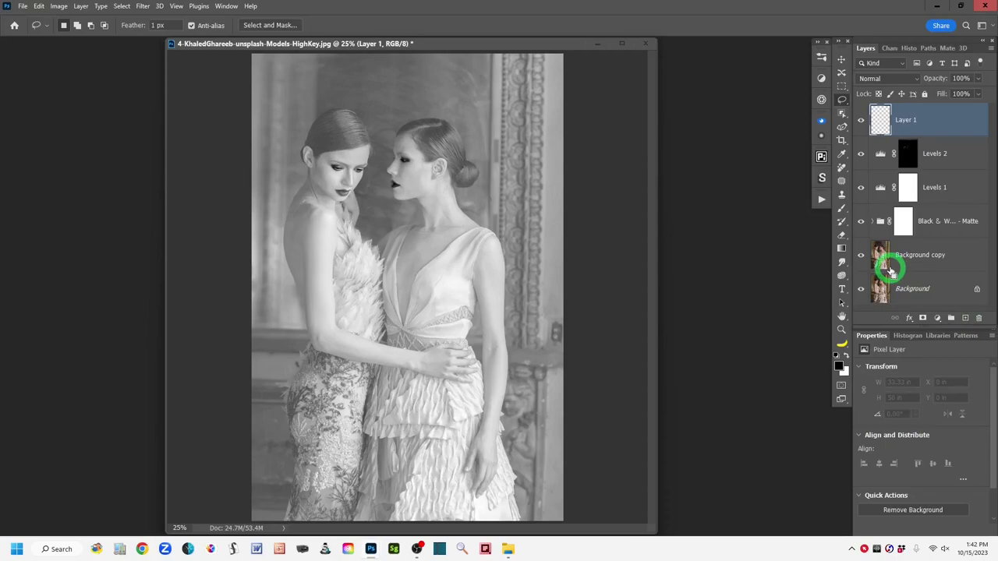
{"action": "key", "text": "ctrl+alt+shift+e"}
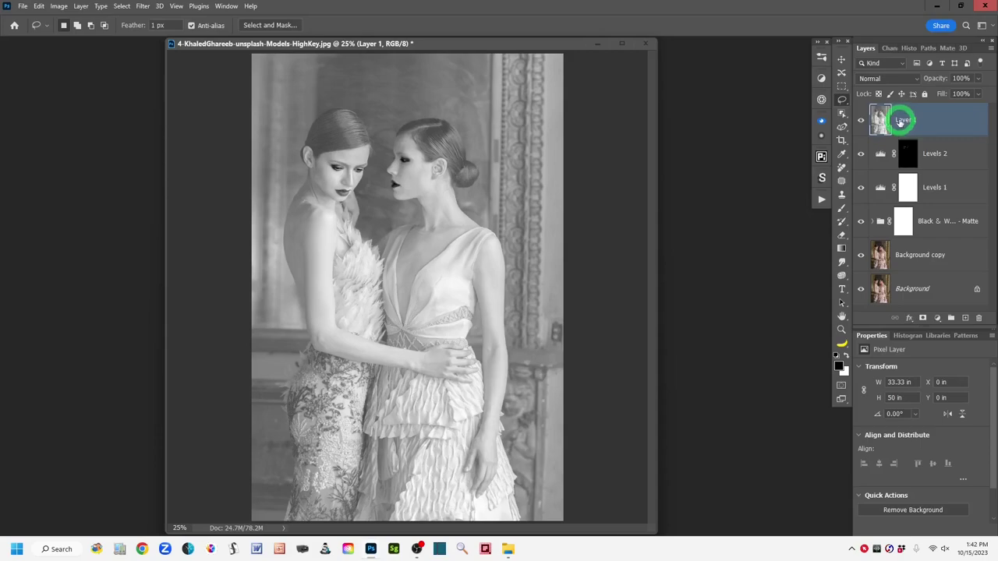
{"action": "double_click", "coordinate": [903, 119]}
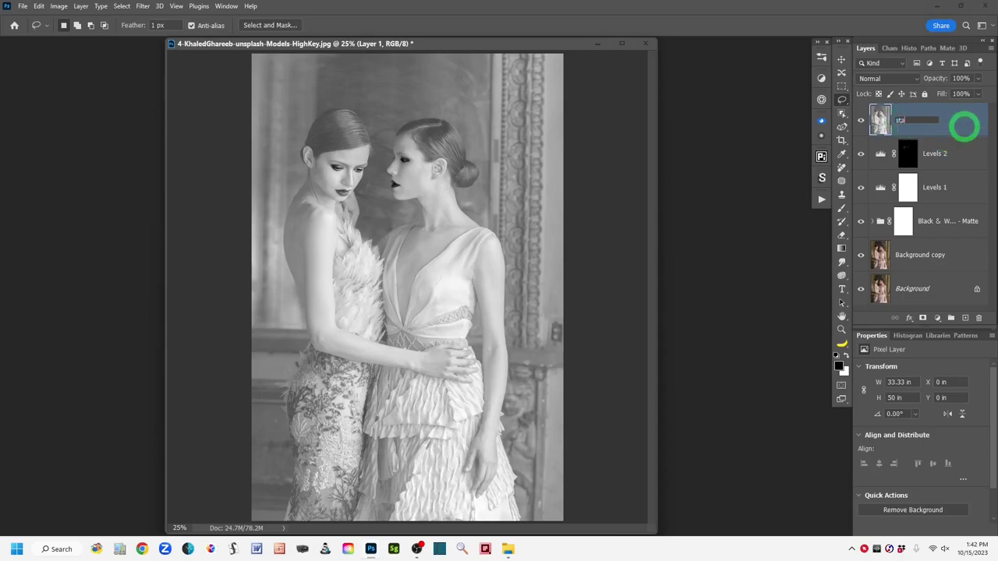
{"action": "key", "text": "Return"}
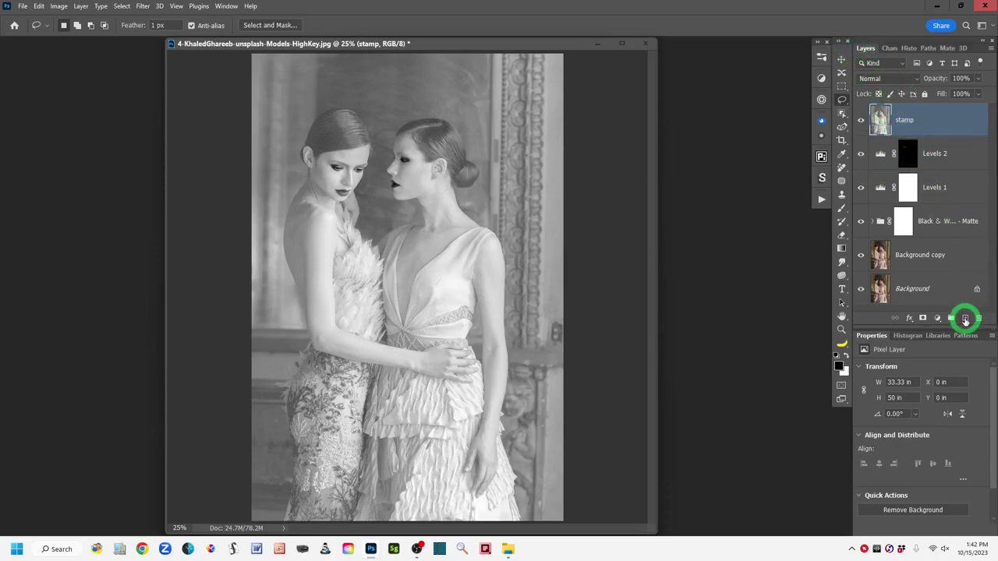
On a new empty layer, paint out the door hardware and the distracting marks on the lower-left cabinet with the Remove tool.
{"action": "left_click", "coordinate": [965, 319]}
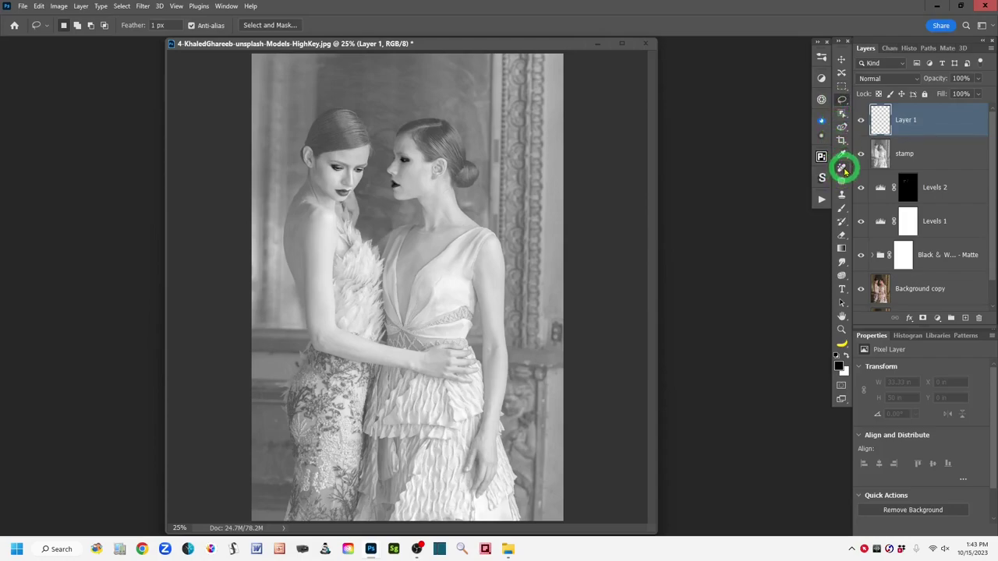
{"action": "left_click", "coordinate": [842, 165]}
{"action": "left_click", "coordinate": [889, 167]}
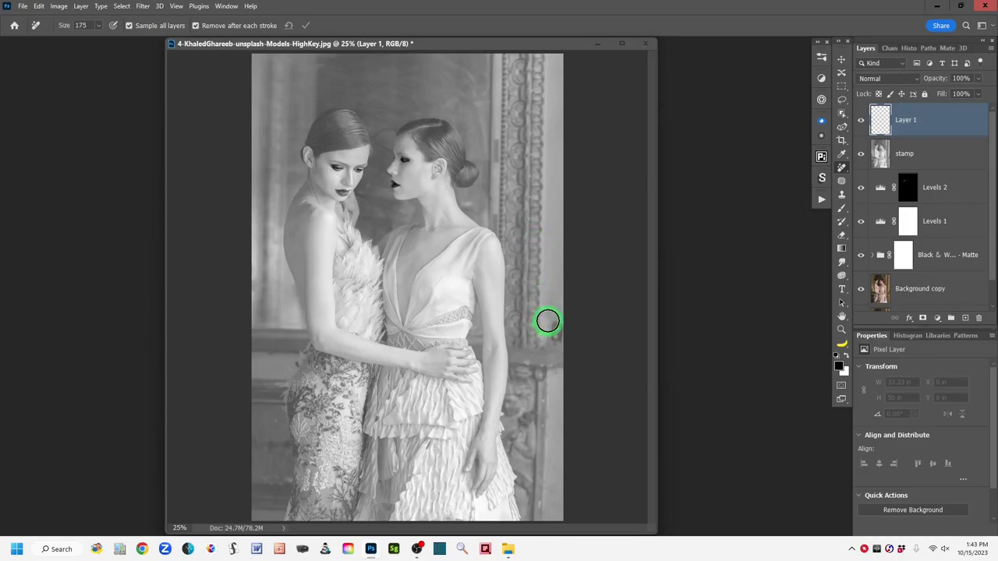
{"action": "left_click_drag", "start_coordinate": [556, 320], "coordinate": [556, 344]}
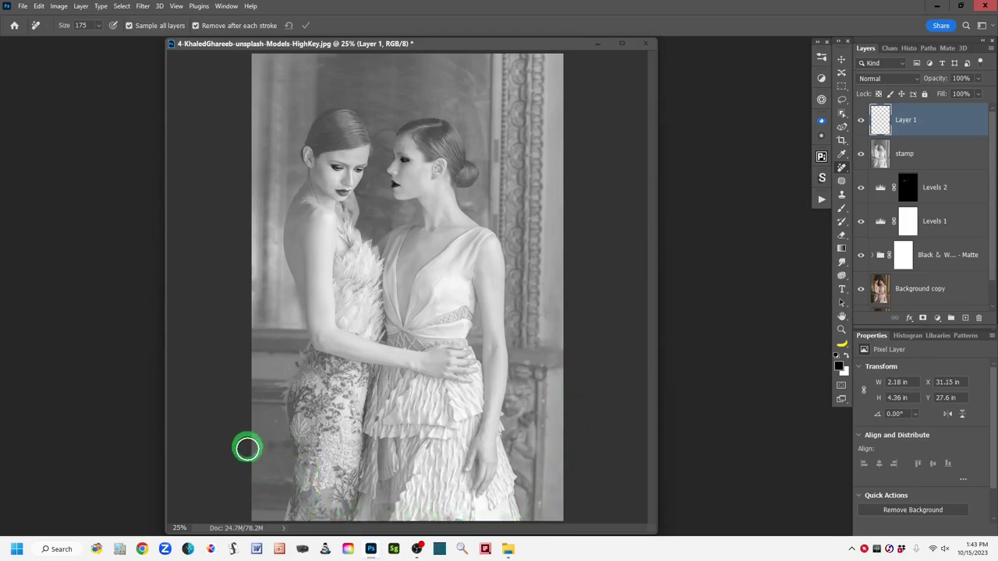
{"action": "mouse_move", "coordinate": [246, 447]}
{"action": "left_mouse_down"}
{"action": "mouse_move", "coordinate": [292, 451]}
{"action": "mouse_move", "coordinate": [236, 496]}
{"action": "mouse_move", "coordinate": [255, 506]}
{"action": "mouse_move", "coordinate": [285, 498]}
{"action": "mouse_move", "coordinate": [285, 481]}
{"action": "mouse_move", "coordinate": [241, 500]}
{"action": "mouse_move", "coordinate": [265, 493]}
{"action": "mouse_move", "coordinate": [265, 456]}
{"action": "left_mouse_up"}
{"action": "mouse_move", "coordinate": [258, 381]}
{"action": "left_mouse_down"}
{"action": "mouse_move", "coordinate": [274, 381]}
{"action": "mouse_move", "coordinate": [271, 390]}
{"action": "left_mouse_up"}
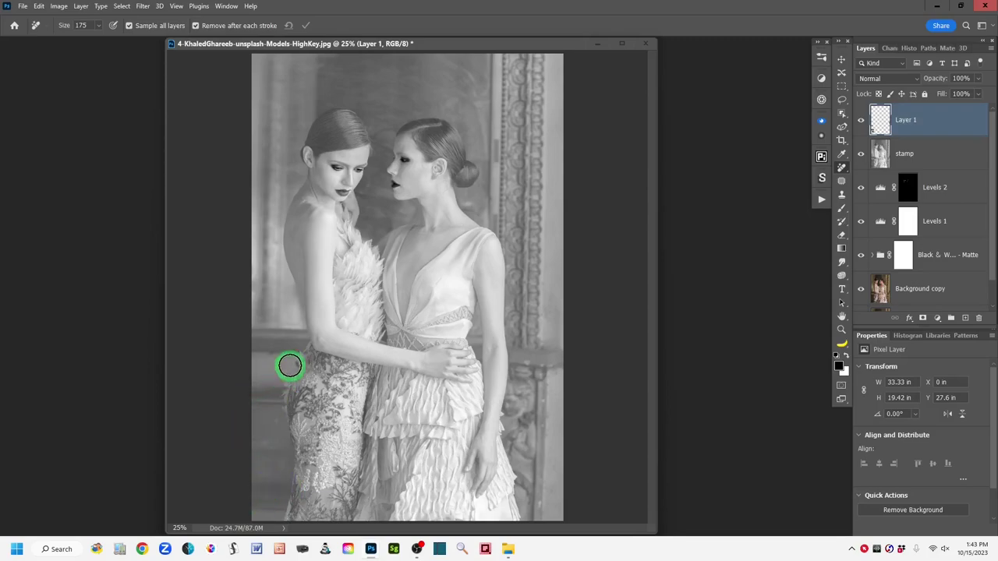
{"action": "mouse_move", "coordinate": [297, 364]}
{"action": "left_mouse_down"}
{"action": "mouse_move", "coordinate": [278, 376]}
{"action": "mouse_move", "coordinate": [272, 357]}
{"action": "left_mouse_up"}
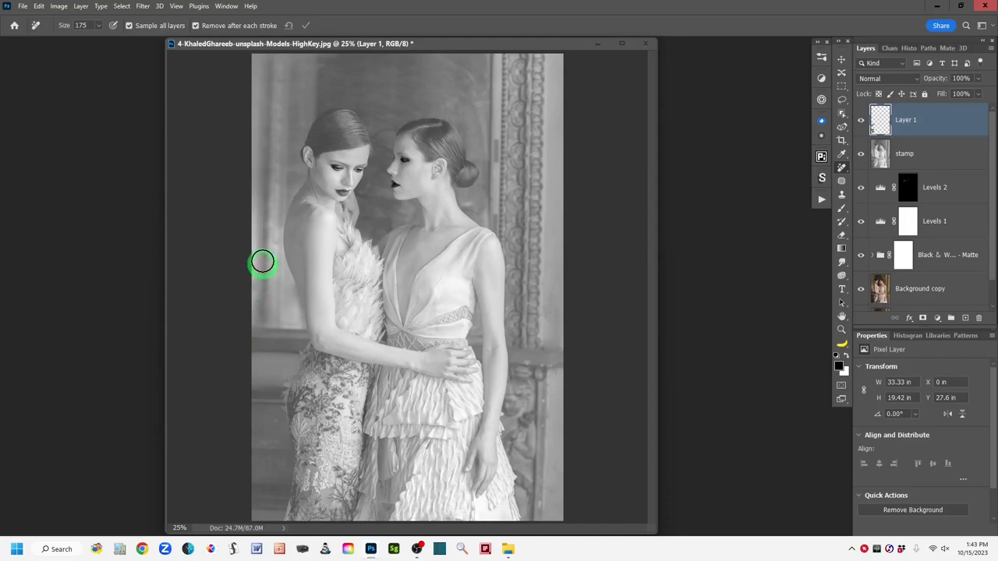
Remove the remaining spots on the left wall and along the carved frame's edge, and name the layer "Remove Distractions".
{"action": "left_click", "coordinate": [269, 247]}
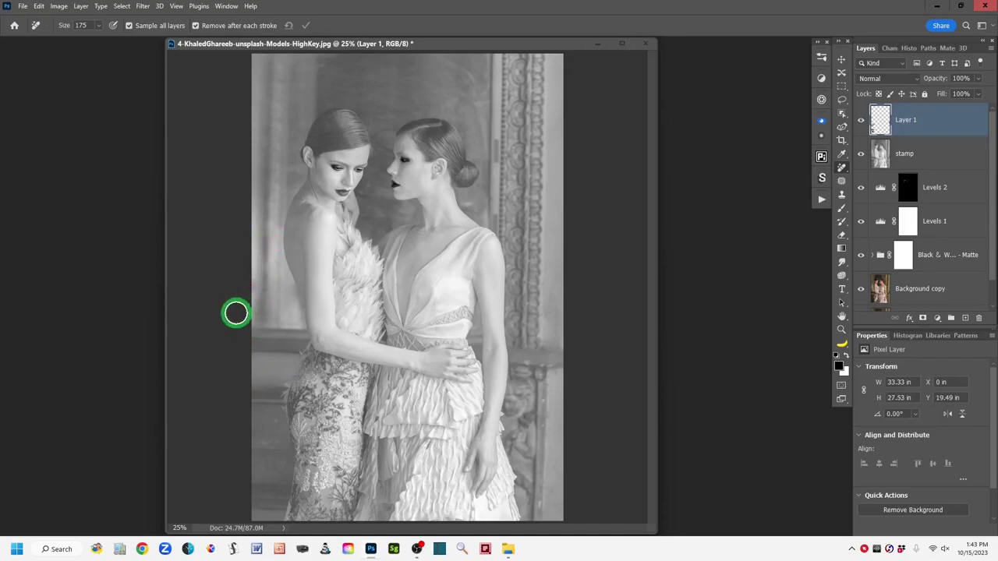
{"action": "left_click", "coordinate": [260, 283]}
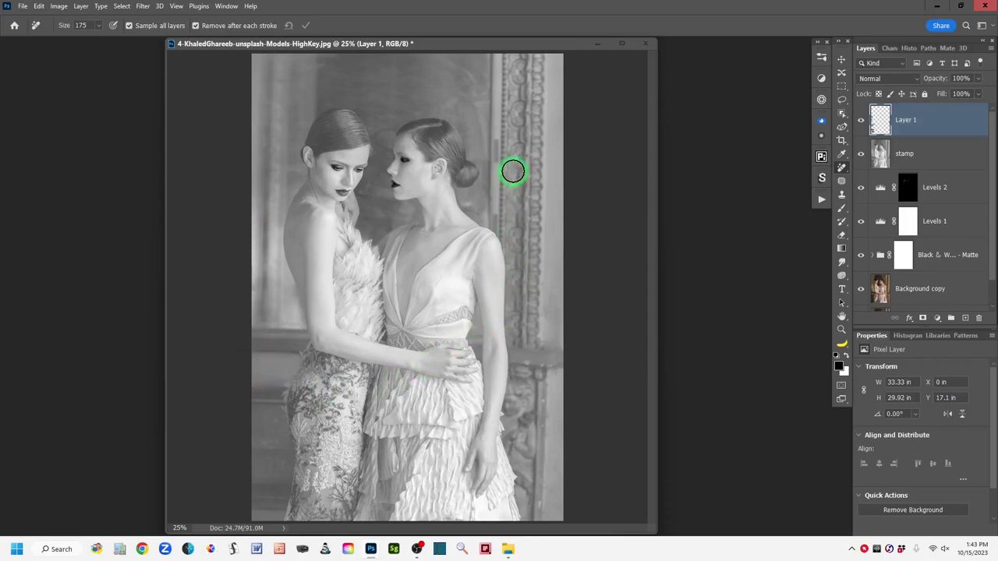
{"action": "left_click", "coordinate": [376, 168]}
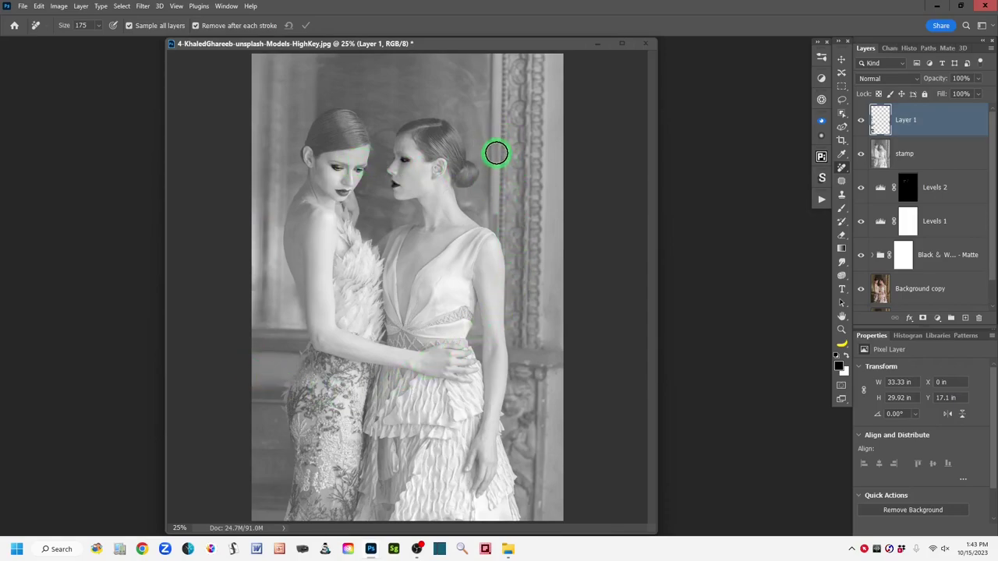
{"action": "left_click_drag", "start_coordinate": [496, 141], "coordinate": [495, 160]}
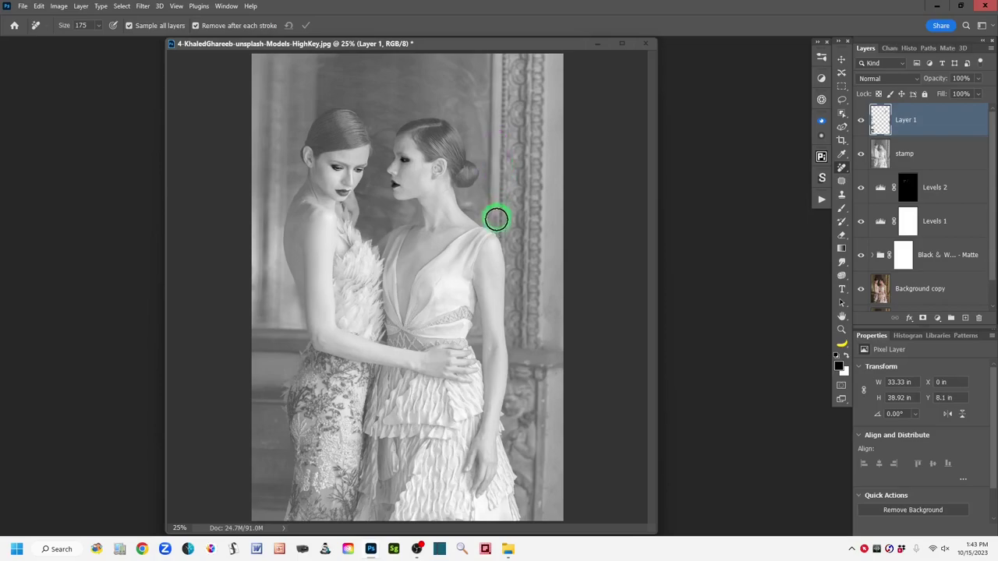
{"action": "left_click_drag", "start_coordinate": [496, 218], "coordinate": [499, 223]}
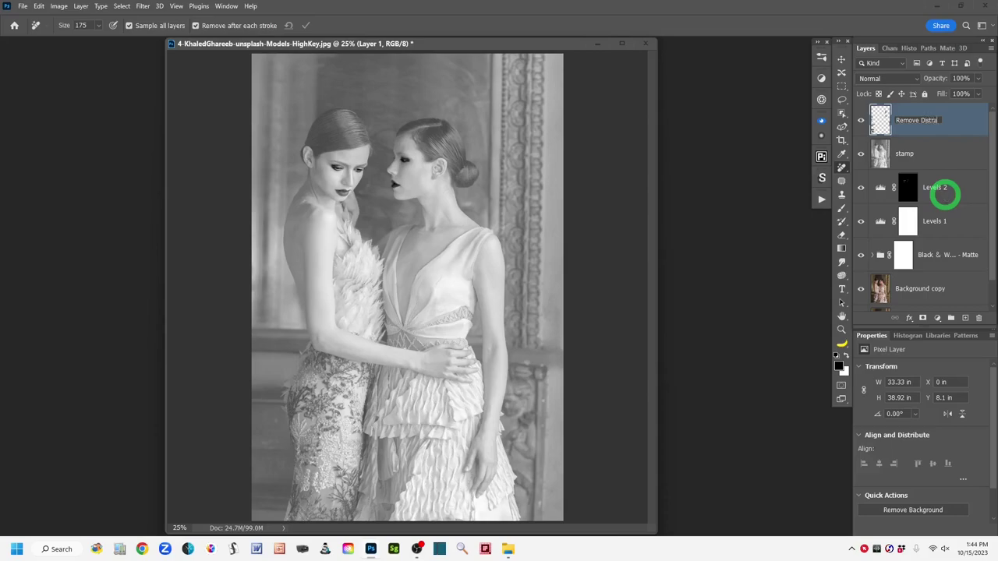
{"action": "left_click", "coordinate": [971, 123]}
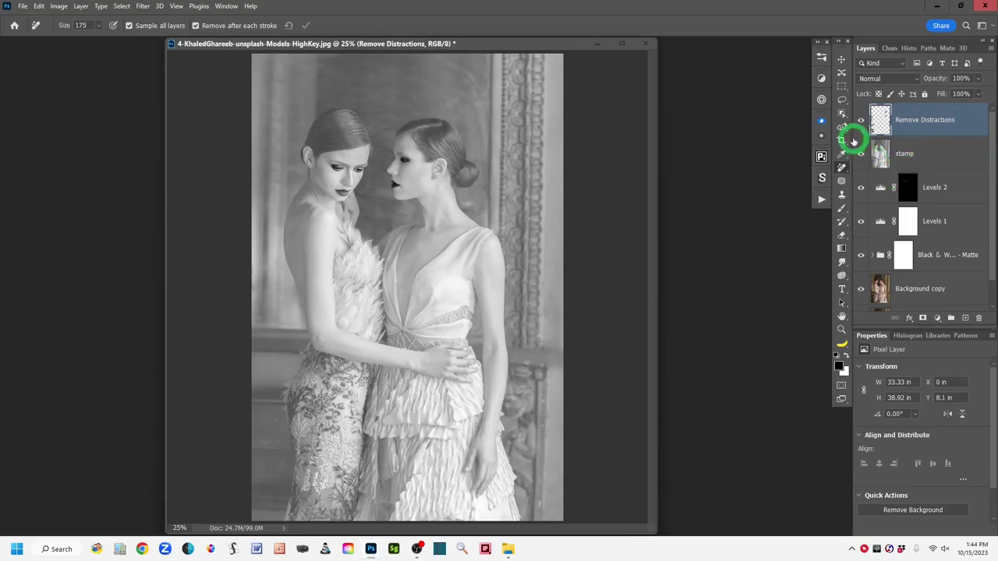
Switch to the Lasso tool and compare the retouched black and white version with the original Background layer.
{"action": "left_click", "coordinate": [841, 101]}
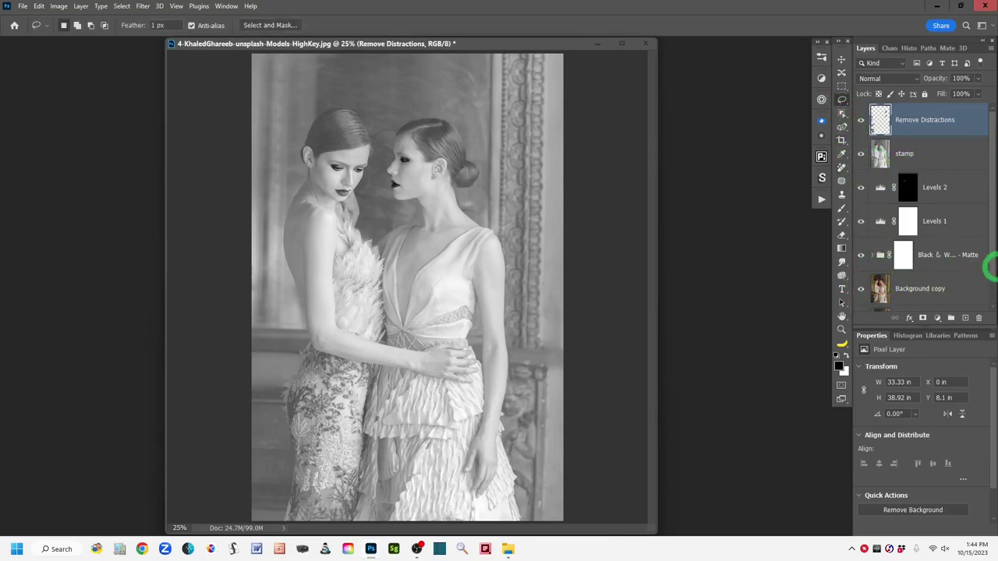
{"action": "scroll", "coordinate": [992, 270], "scroll_direction": "down", "scroll_amount": 2}
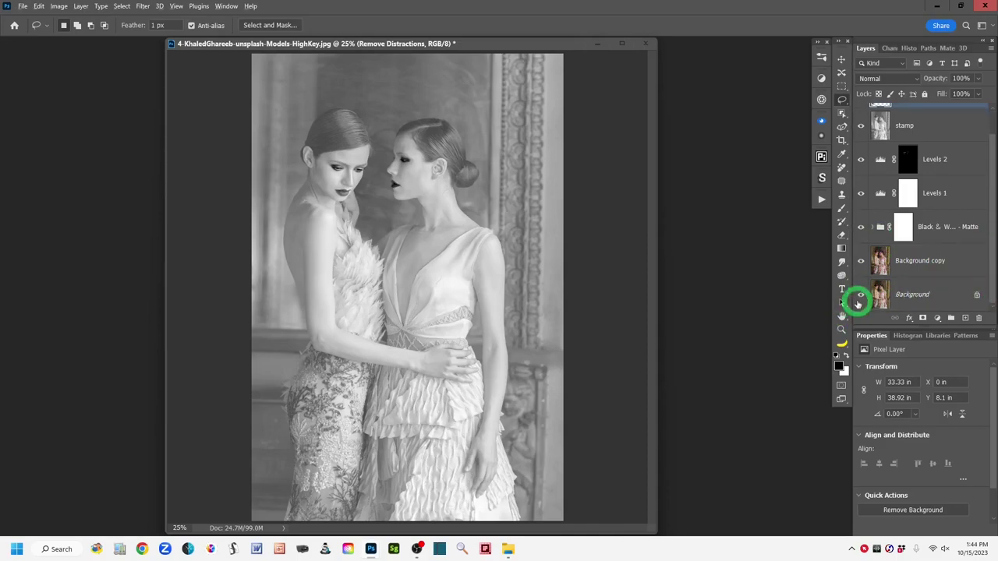
{"action": "left_click", "coordinate": [862, 295], "text": "alt"}
{"action": "left_click", "coordinate": [862, 295], "text": "alt"}
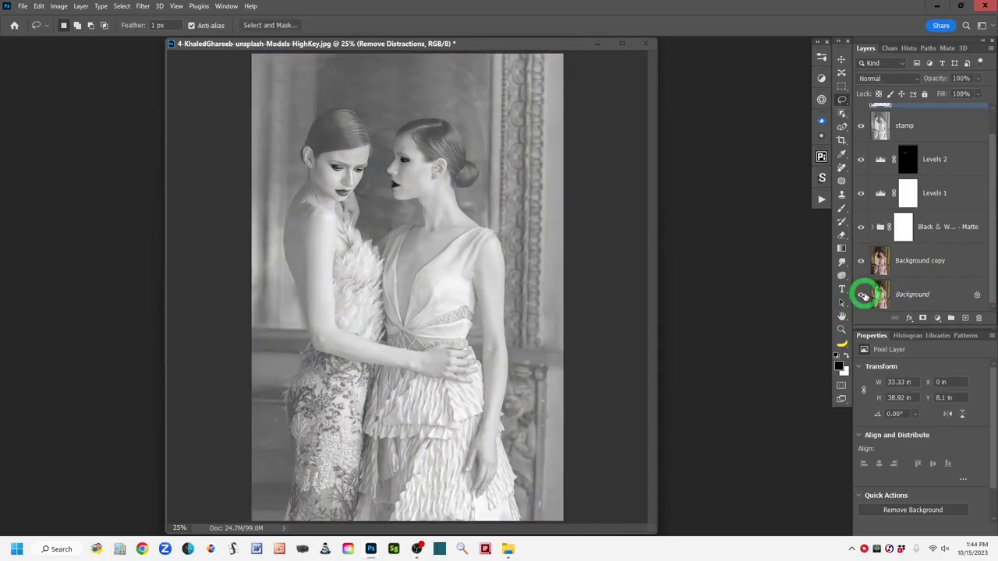
{"action": "left_click", "coordinate": [861, 295], "text": "alt"}
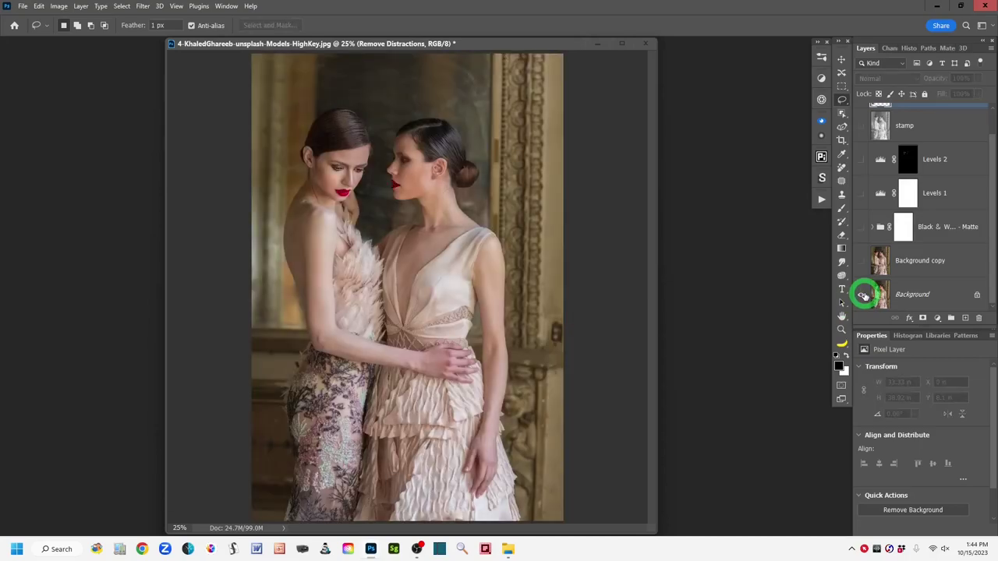
{"action": "left_click", "coordinate": [862, 295], "text": "alt"}
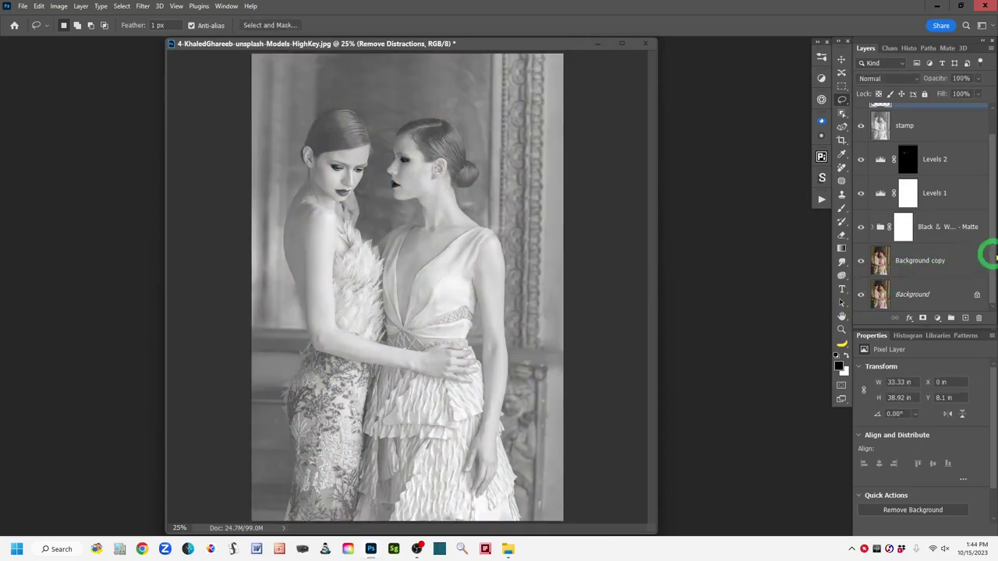
Add a top layer named "stamp - add glow to hilites" and stamp all visible layers into it.
{"action": "left_click_drag", "start_coordinate": [994, 260], "coordinate": [990, 217]}
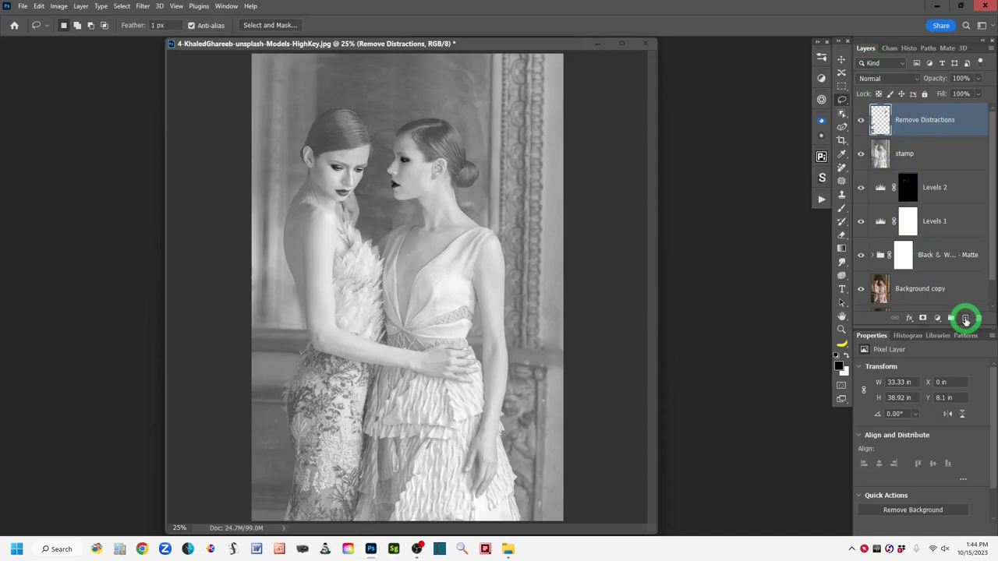
{"action": "left_click", "coordinate": [965, 318]}
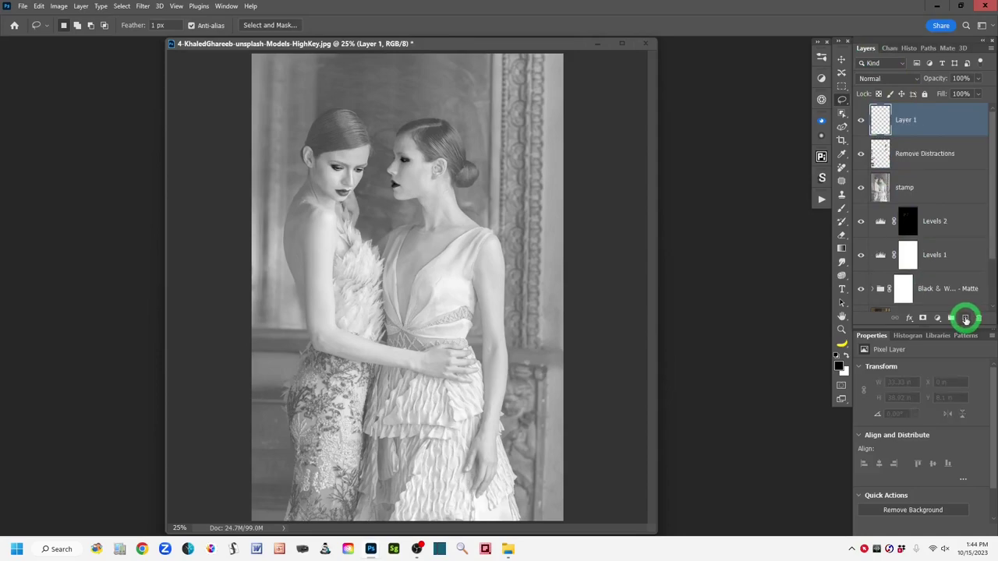
{"action": "double_click", "coordinate": [902, 120]}
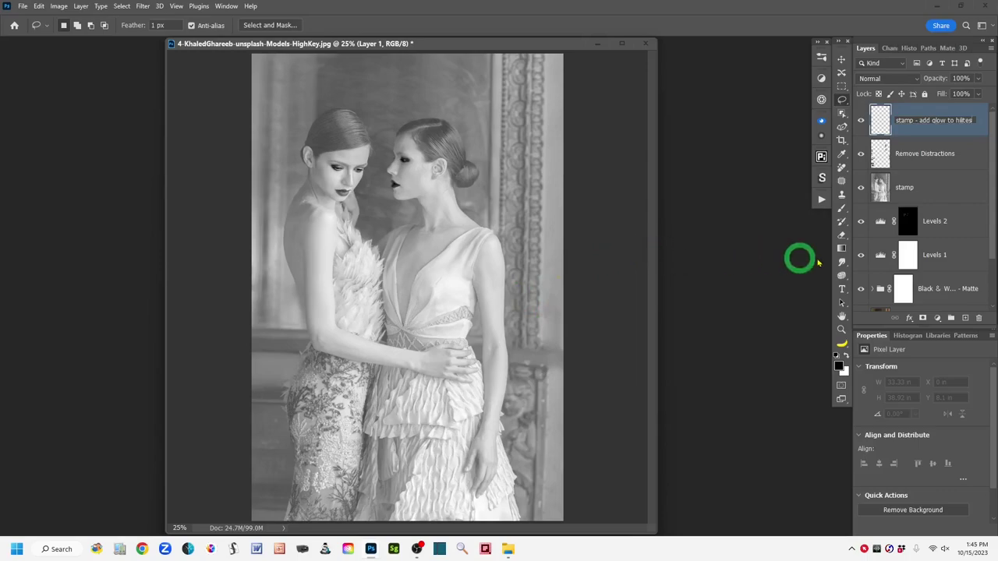
{"action": "key", "text": "Return"}
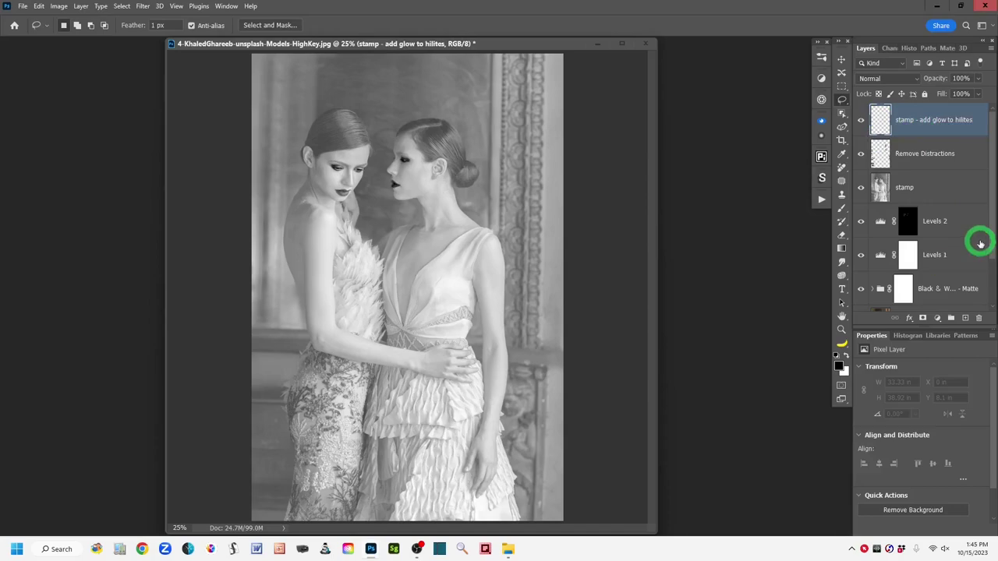
{"action": "key", "text": "ctrl+alt+shift+e"}
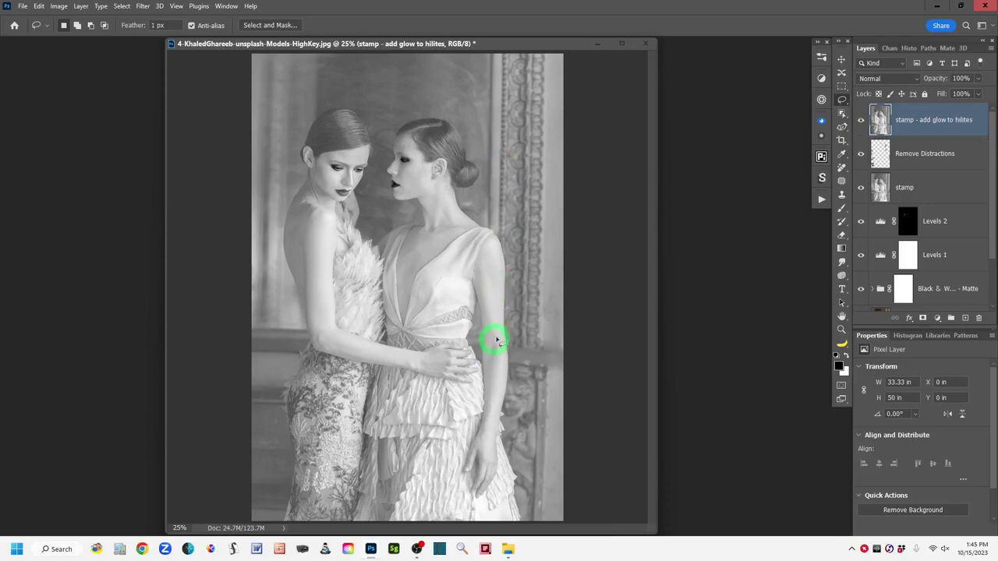
Load the composite RGB channel's highlights as a selection and copy them from the stamped layer to a new layer.
{"action": "left_click", "coordinate": [891, 49]}
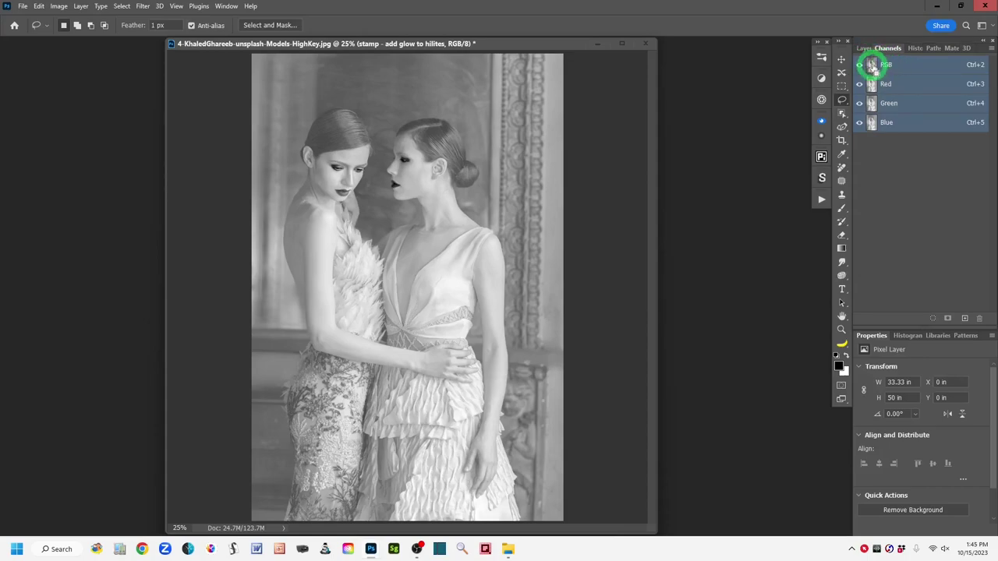
{"action": "left_click", "coordinate": [872, 67], "text": "ctrl"}
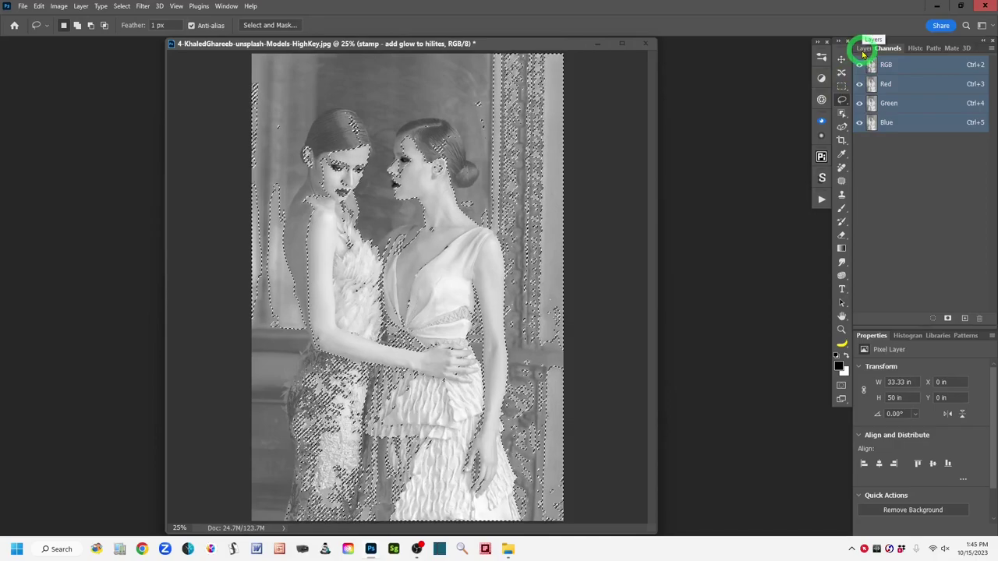
{"action": "left_click", "coordinate": [864, 48]}
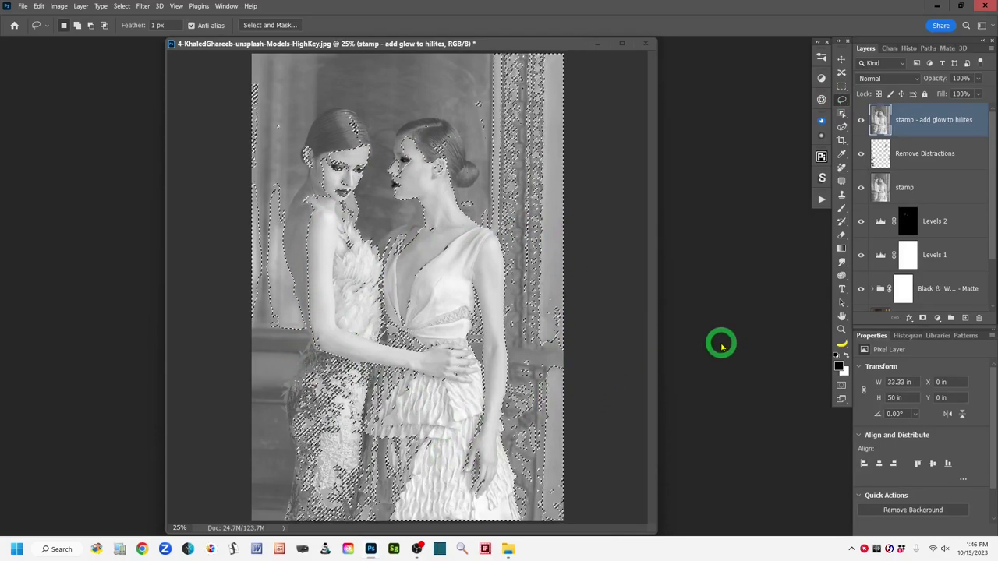
{"action": "key", "text": "ctrl+j"}
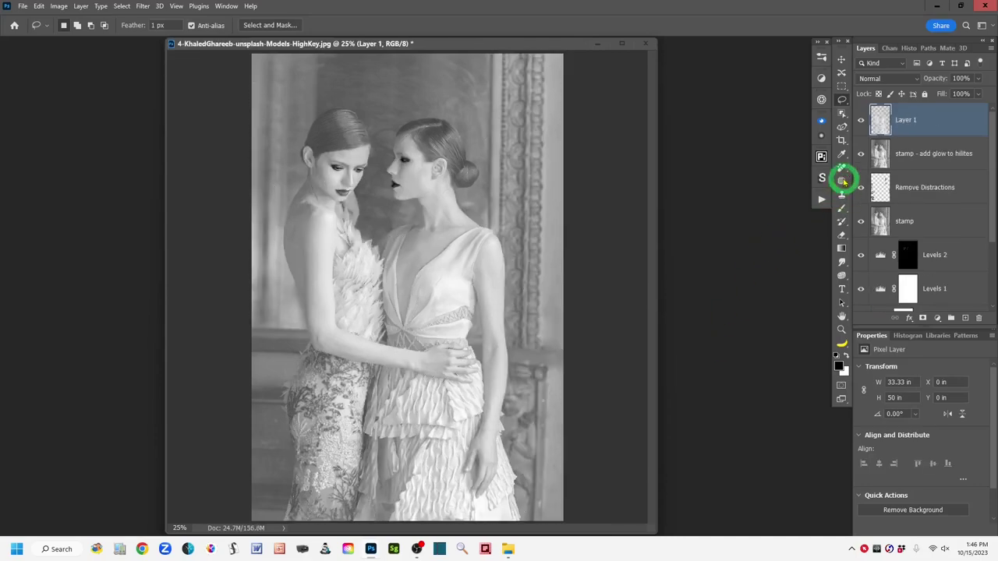
Rename the copied highlights layer "Ch Sel Hilites" and hide all the layers beneath it.
{"action": "double_click", "coordinate": [907, 120]}
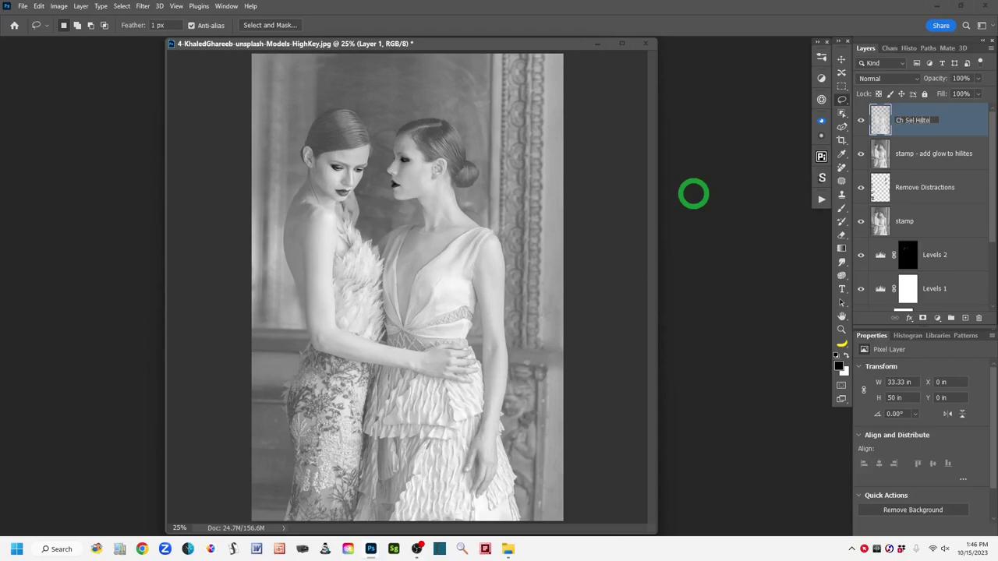
{"action": "left_click", "coordinate": [962, 129]}
{"action": "left_click_drag", "start_coordinate": [863, 187], "coordinate": [858, 325]}
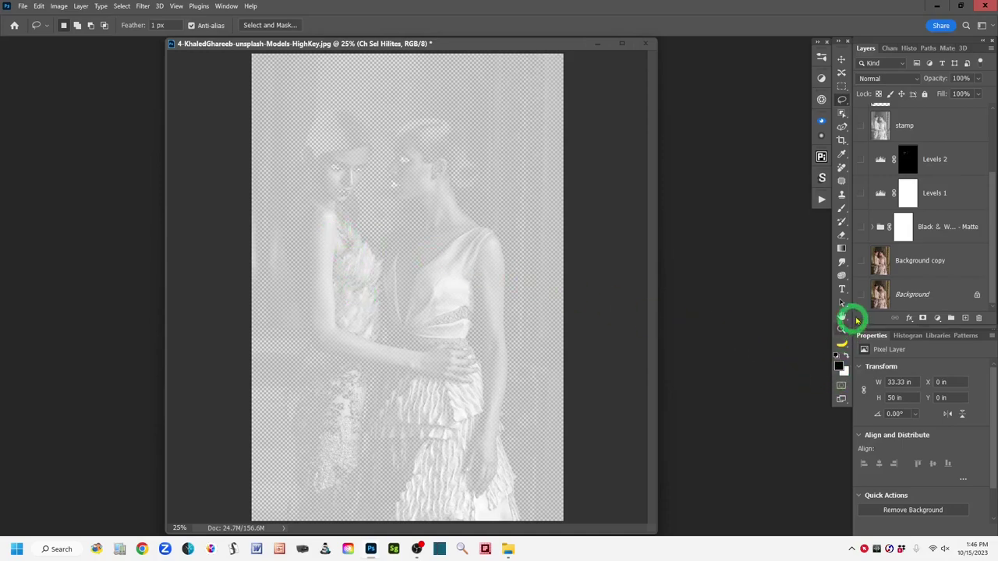
Make all the layers beneath Ch Sel Hilites visible again and reposition the document window.
{"action": "left_click_drag", "start_coordinate": [861, 294], "coordinate": [850, 234]}
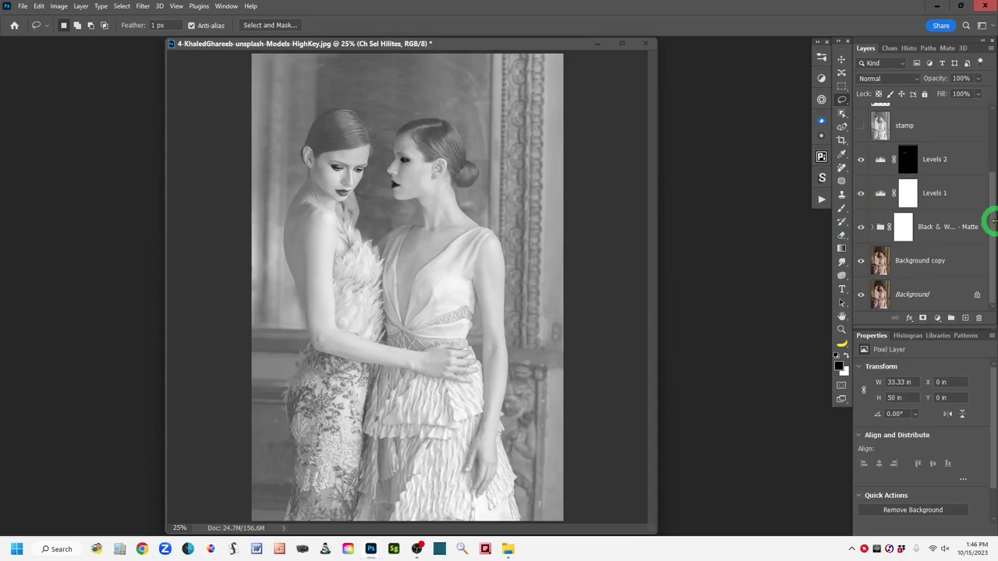
{"action": "left_click_drag", "start_coordinate": [993, 220], "coordinate": [987, 156]}
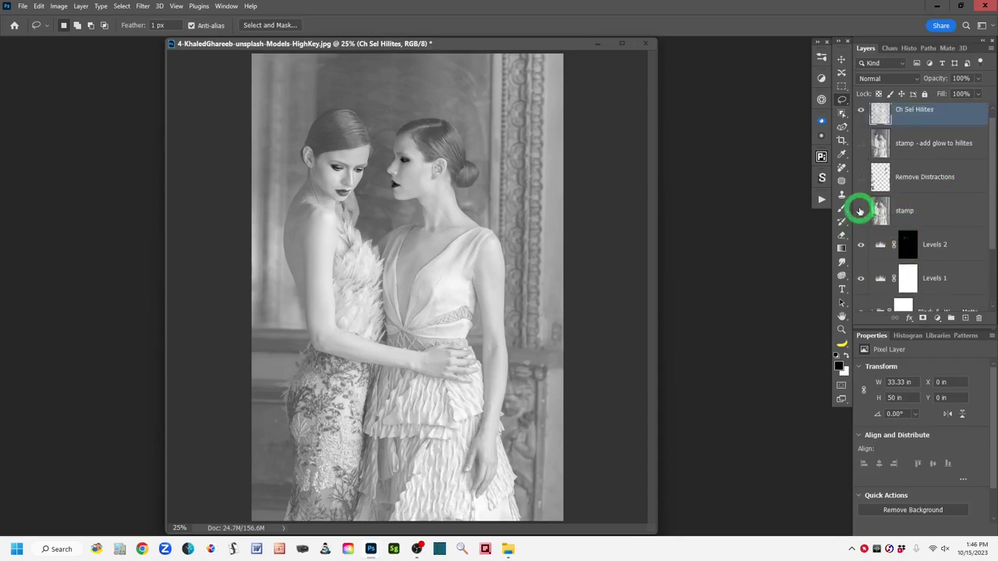
{"action": "left_click_drag", "start_coordinate": [860, 175], "coordinate": [860, 133]}
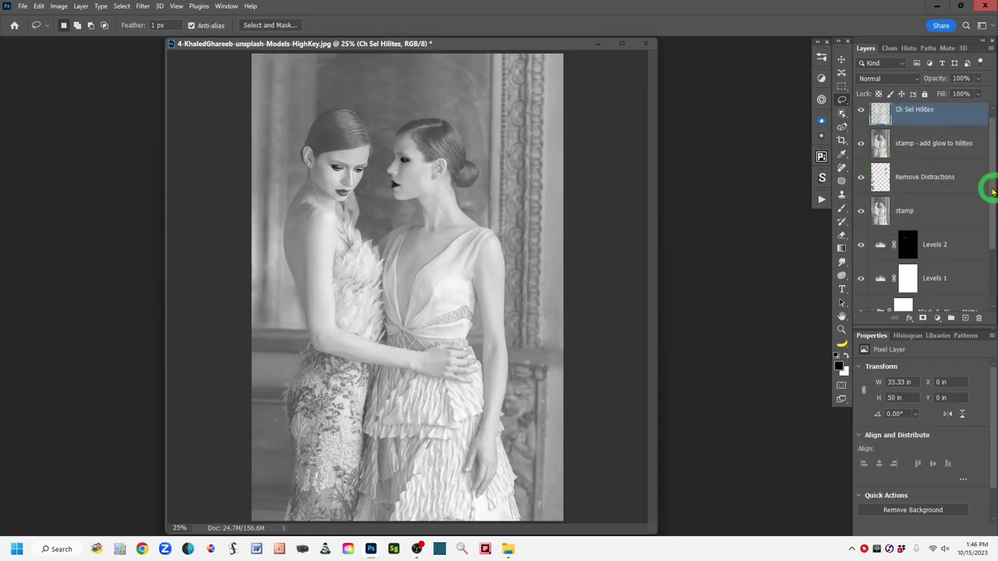
{"action": "left_click_drag", "start_coordinate": [989, 240], "coordinate": [994, 183]}
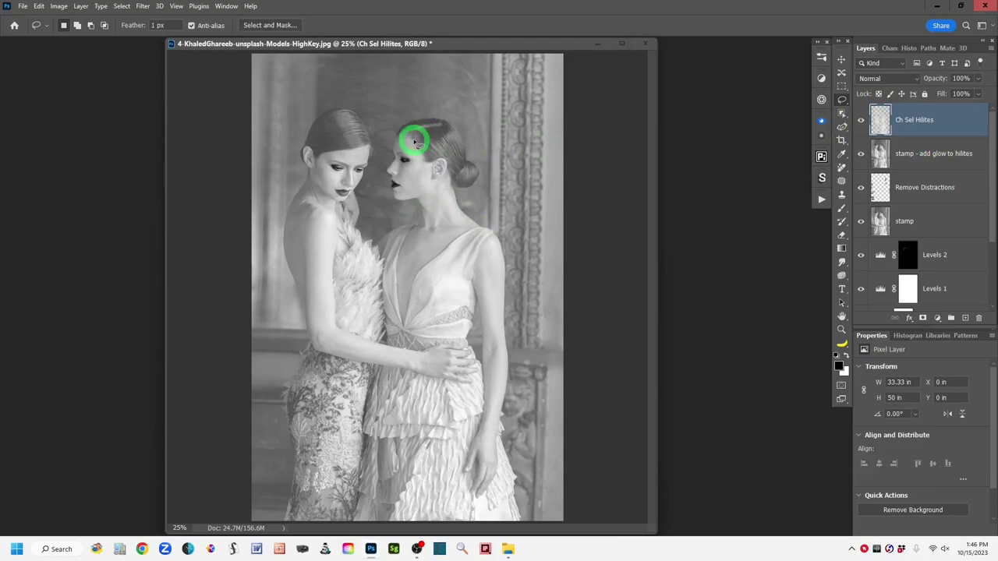
{"action": "left_click_drag", "start_coordinate": [542, 45], "coordinate": [595, 43]}
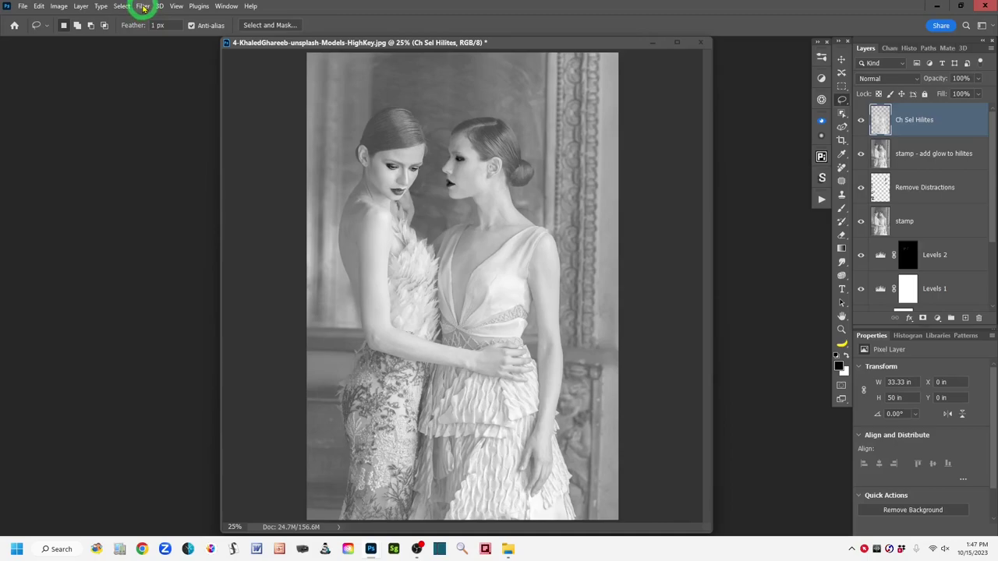
Apply a Gaussian Blur with a 4.0 pixel radius to the Ch Sel Hilites layer.
{"action": "left_click", "coordinate": [143, 6]}
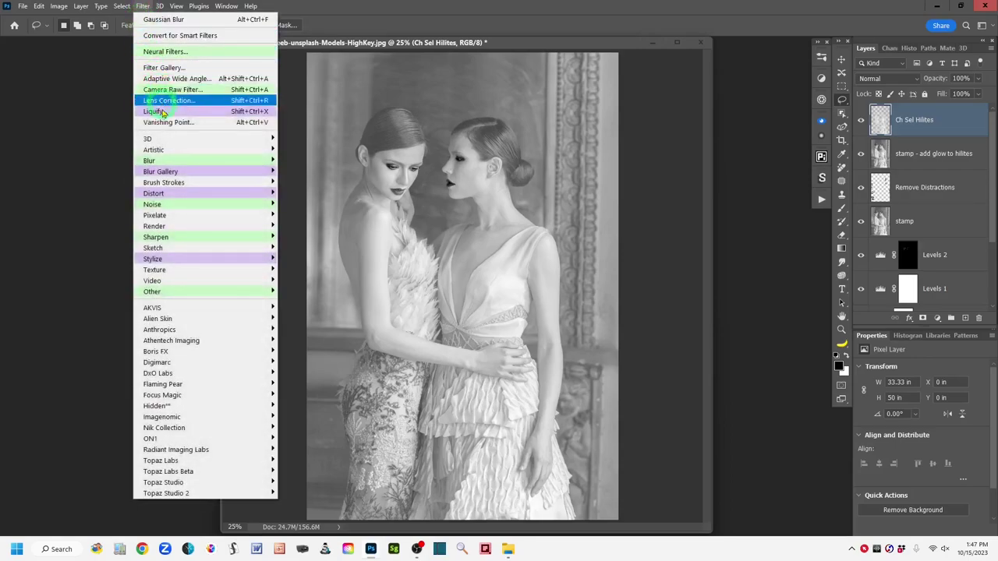
{"action": "mouse_move", "coordinate": [178, 161]}
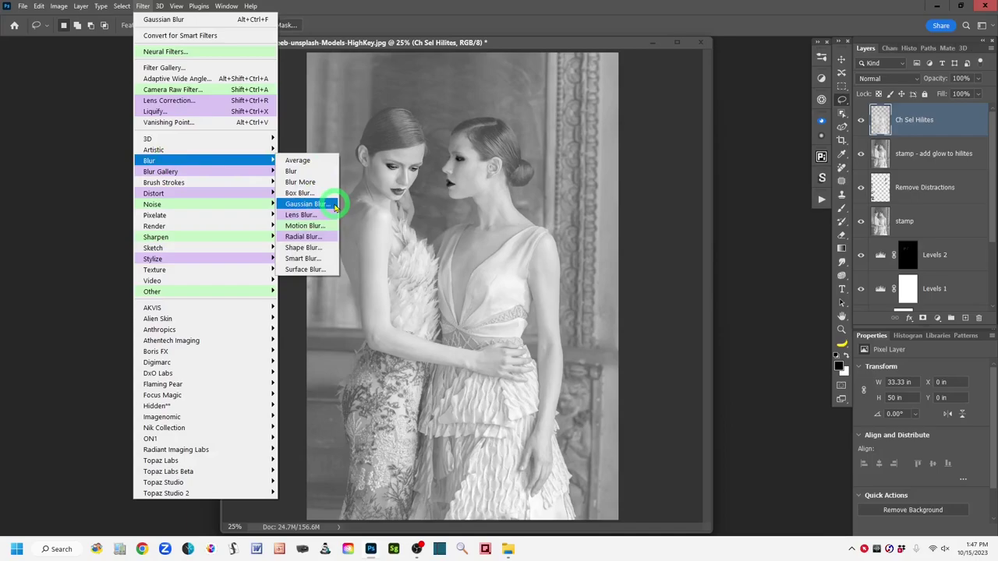
{"action": "left_click", "coordinate": [334, 205]}
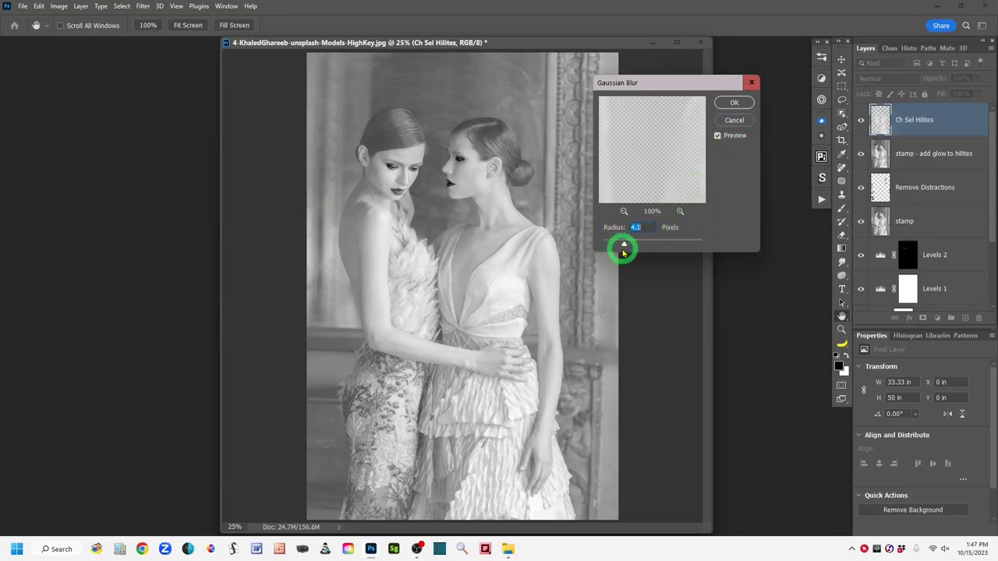
{"action": "mouse_move", "coordinate": [623, 252]}
{"action": "left_mouse_down"}
{"action": "mouse_move", "coordinate": [619, 241]}
{"action": "mouse_move", "coordinate": [671, 254]}
{"action": "mouse_move", "coordinate": [662, 247]}
{"action": "mouse_move", "coordinate": [693, 242]}
{"action": "mouse_move", "coordinate": [590, 241]}
{"action": "mouse_move", "coordinate": [614, 245]}
{"action": "left_mouse_up"}
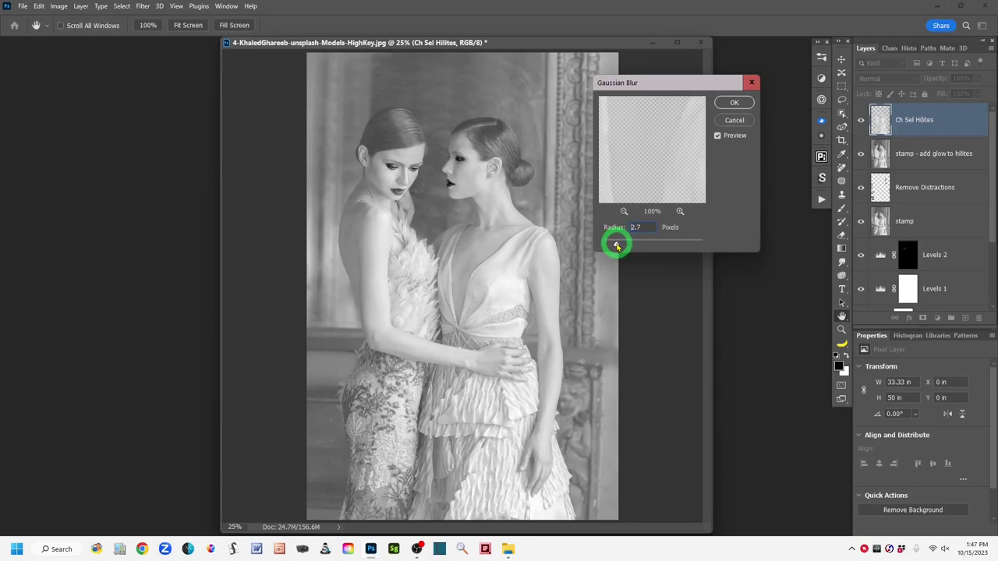
{"action": "left_click_drag", "start_coordinate": [616, 245], "coordinate": [623, 247]}
{"action": "left_click", "coordinate": [453, 270]}
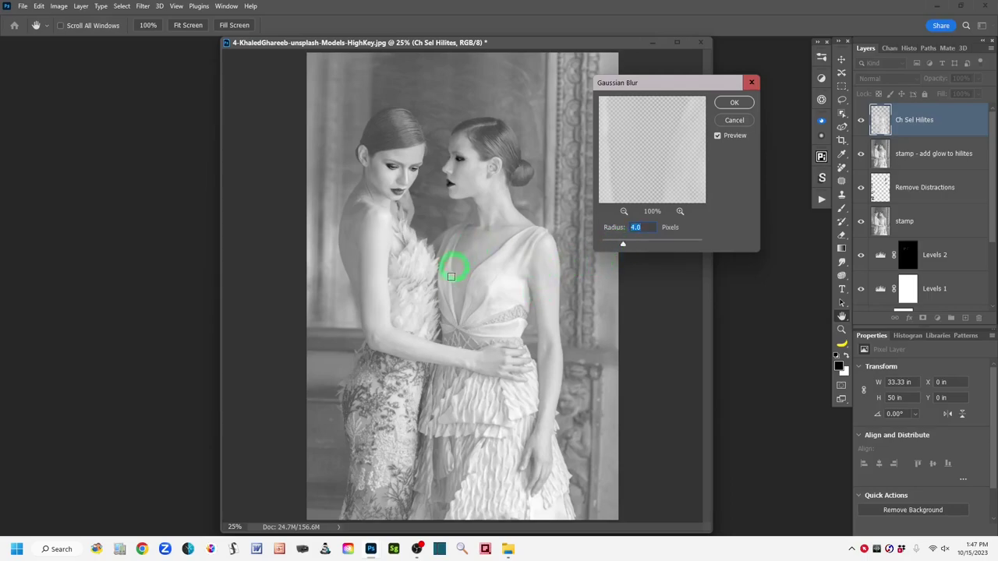
{"action": "left_click_drag", "start_coordinate": [465, 309], "coordinate": [583, 263]}
{"action": "left_click", "coordinate": [733, 102]}
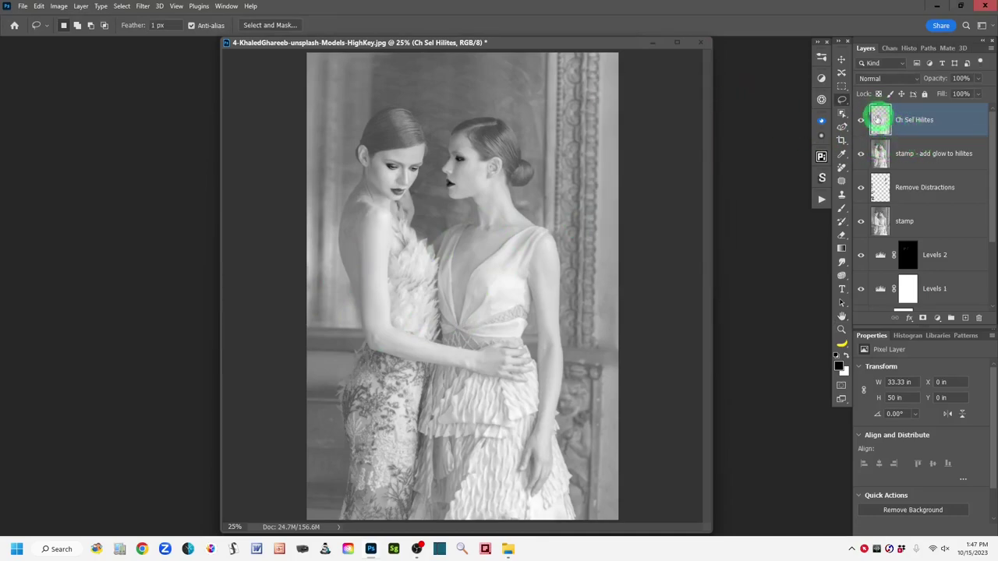
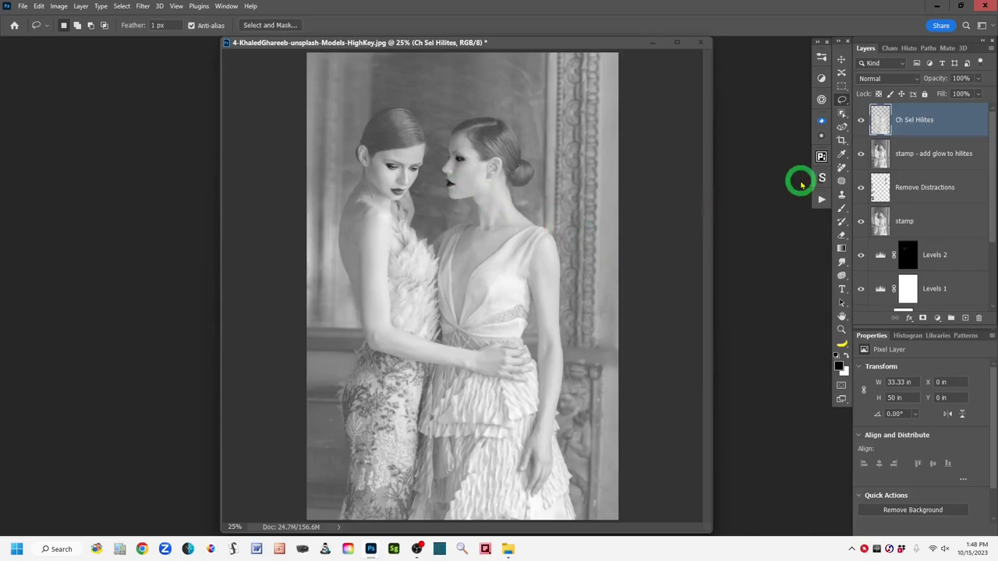
Add a white layer mask to the Ch Sel Hilites layer and switch to the Brush tool.
{"action": "left_click_drag", "start_coordinate": [927, 122], "coordinate": [922, 319]}
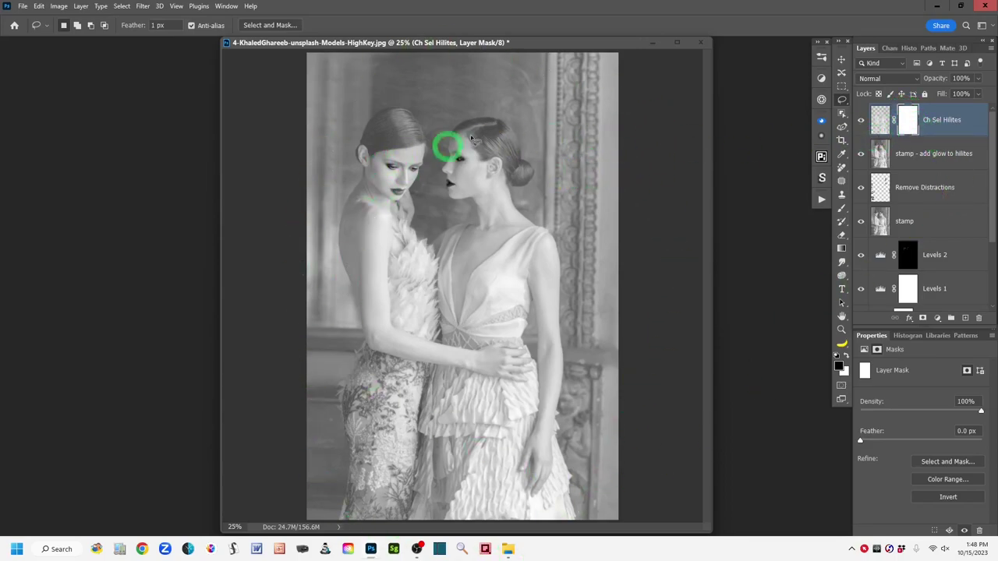
{"action": "left_click", "coordinate": [842, 210]}
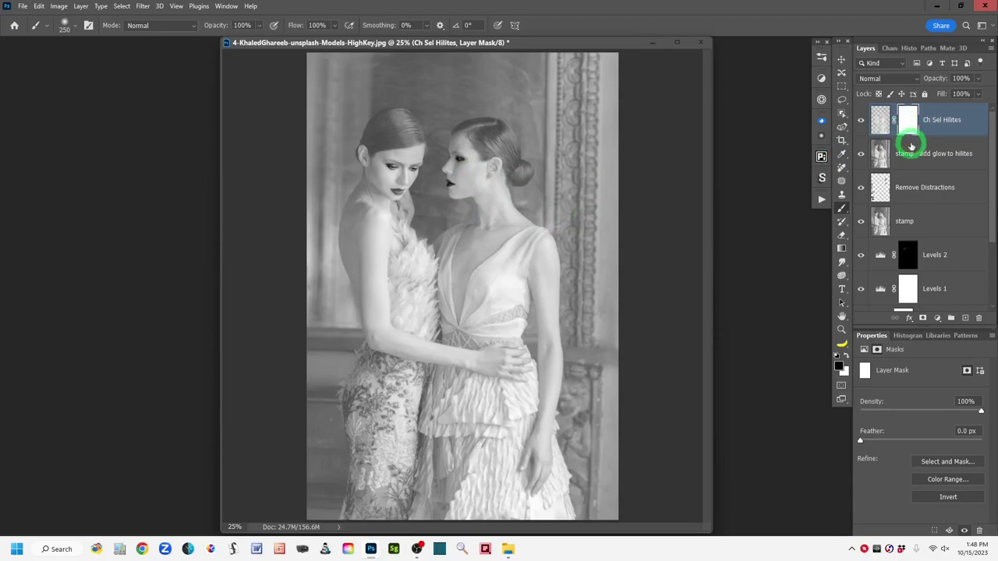
Paint black on the Ch Sel Hilites mask over the right-hand model's lips and eye, reducing the brush to 35 px.
{"action": "key", "text": "ctrl+plus"}
{"action": "key", "text": "ctrl+plus"}
{"action": "key", "text": "ctrl+plus"}
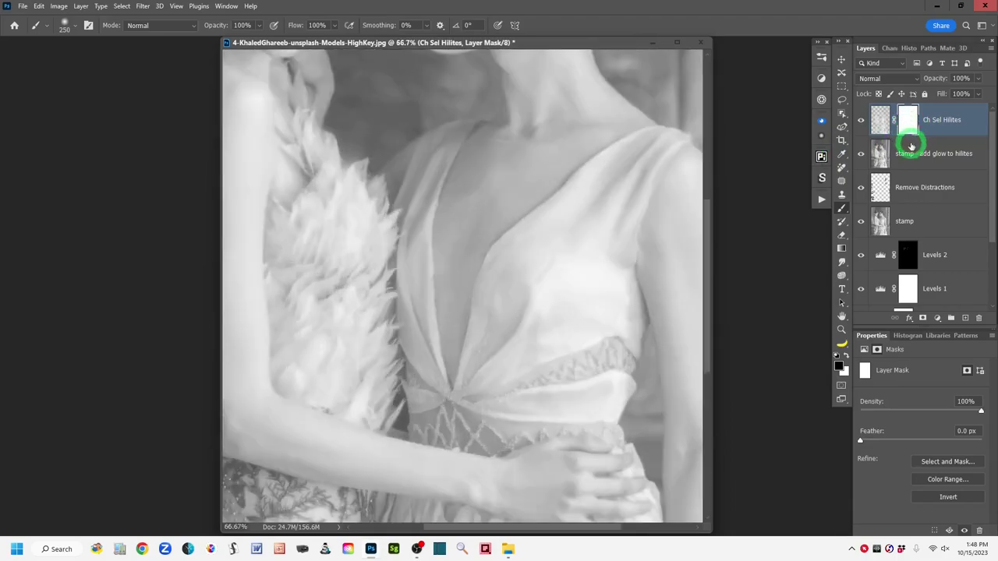
{"action": "left_click_drag", "start_coordinate": [474, 195], "coordinate": [528, 412]}
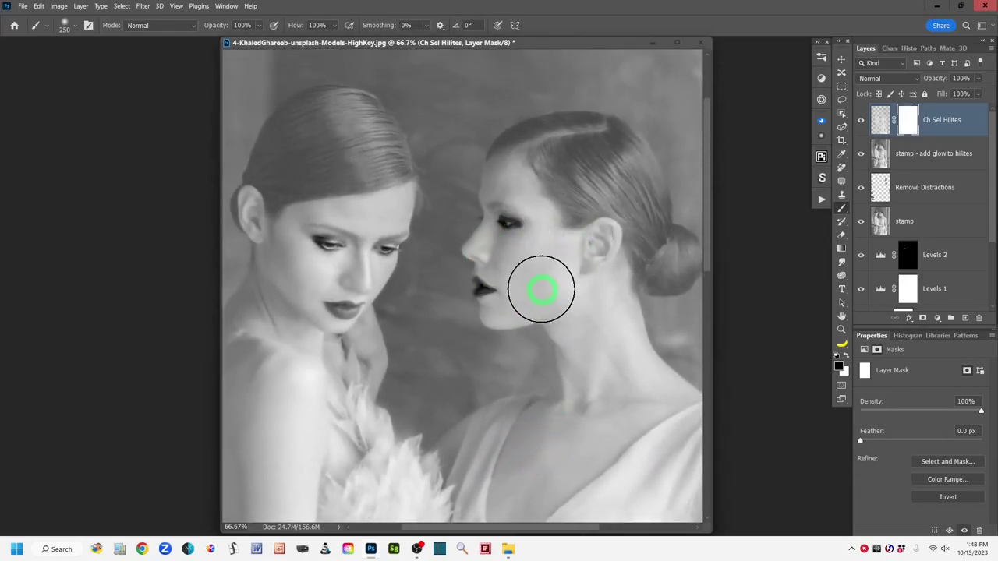
{"action": "key", "text": "bracketleft"}
{"action": "key", "text": "bracketleft"}
{"action": "key", "text": "bracketleft"}
{"action": "key", "text": "bracketleft"}
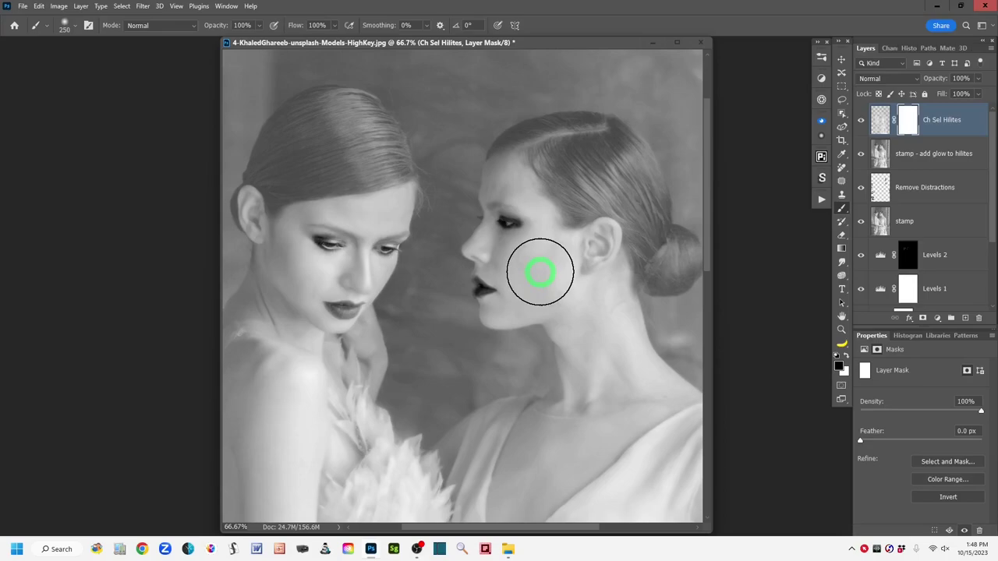
{"action": "key", "text": "bracketleft"}
{"action": "key", "text": "bracketleft"}
{"action": "key", "text": "bracketleft"}
{"action": "key", "text": "bracketleft"}
{"action": "key", "text": "bracketleft"}
{"action": "key", "text": "bracketleft"}
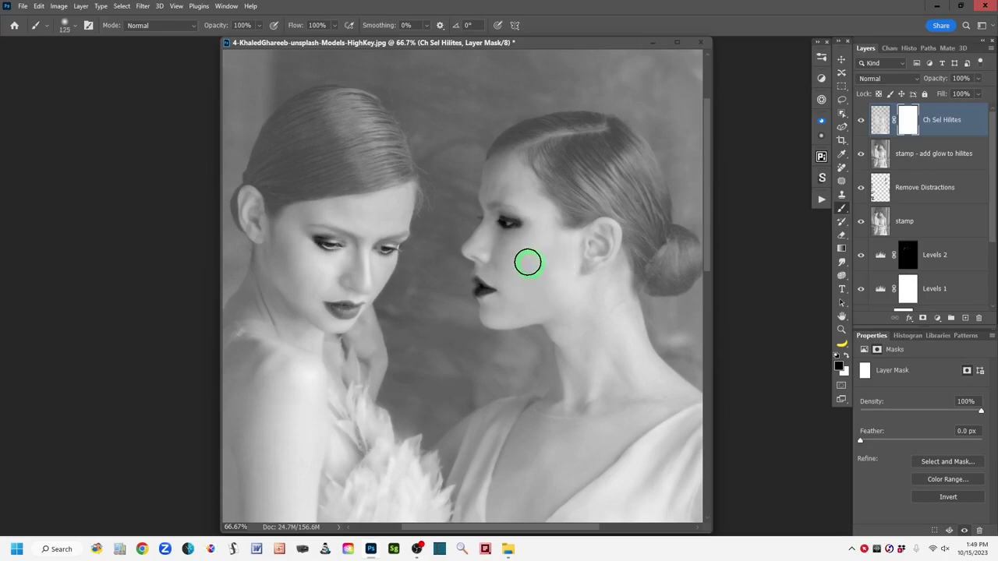
{"action": "key", "text": "bracketleft"}
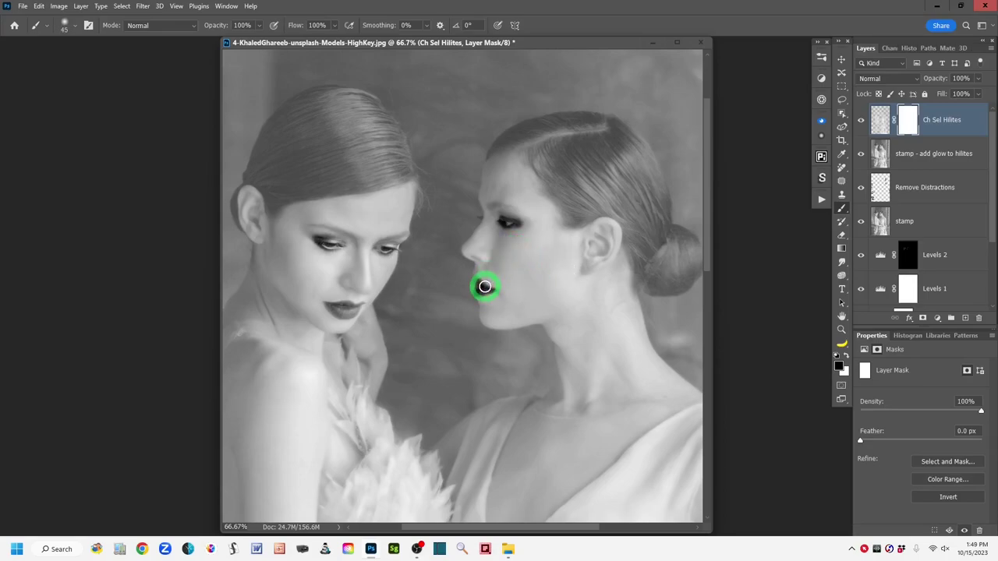
{"action": "left_click_drag", "start_coordinate": [482, 289], "coordinate": [477, 287]}
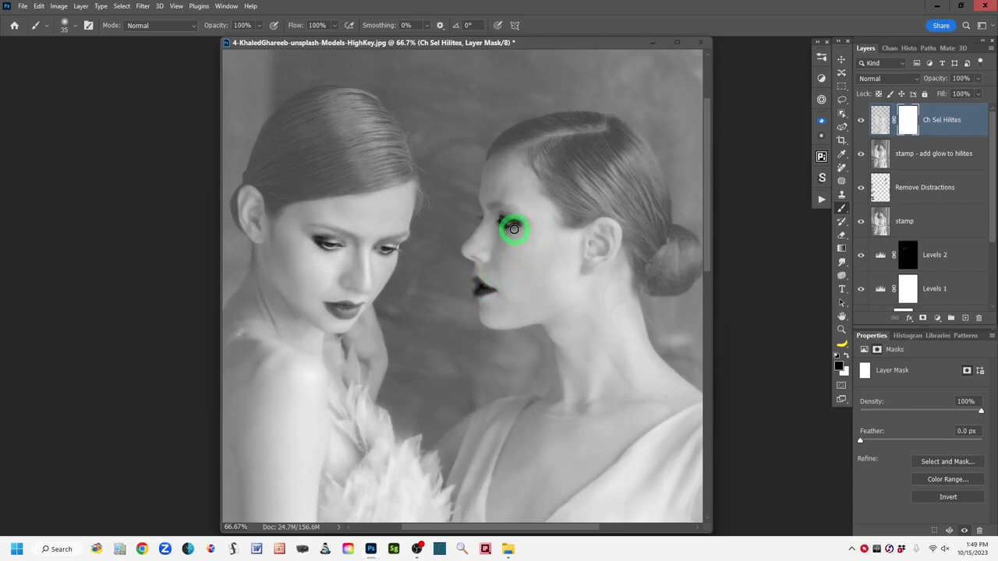
{"action": "mouse_move", "coordinate": [501, 216]}
{"action": "left_mouse_down"}
{"action": "mouse_move", "coordinate": [523, 224]}
{"action": "mouse_move", "coordinate": [491, 207]}
{"action": "mouse_move", "coordinate": [514, 210]}
{"action": "left_mouse_up"}
{"action": "mouse_move", "coordinate": [492, 255]}
{"action": "left_mouse_down"}
{"action": "mouse_move", "coordinate": [476, 300]}
{"action": "mouse_move", "coordinate": [488, 280]}
{"action": "mouse_move", "coordinate": [479, 279]}
{"action": "mouse_move", "coordinate": [488, 288]}
{"action": "mouse_move", "coordinate": [479, 291]}
{"action": "mouse_move", "coordinate": [498, 292]}
{"action": "mouse_move", "coordinate": [483, 296]}
{"action": "mouse_move", "coordinate": [478, 281]}
{"action": "mouse_move", "coordinate": [493, 254]}
{"action": "mouse_move", "coordinate": [475, 256]}
{"action": "mouse_move", "coordinate": [510, 278]}
{"action": "left_mouse_up"}
{"action": "mouse_move", "coordinate": [587, 263]}
{"action": "left_mouse_down"}
{"action": "mouse_move", "coordinate": [632, 263]}
{"action": "mouse_move", "coordinate": [580, 261]}
{"action": "mouse_move", "coordinate": [538, 300]}
{"action": "mouse_move", "coordinate": [508, 305]}
{"action": "mouse_move", "coordinate": [493, 209]}
{"action": "left_mouse_up"}
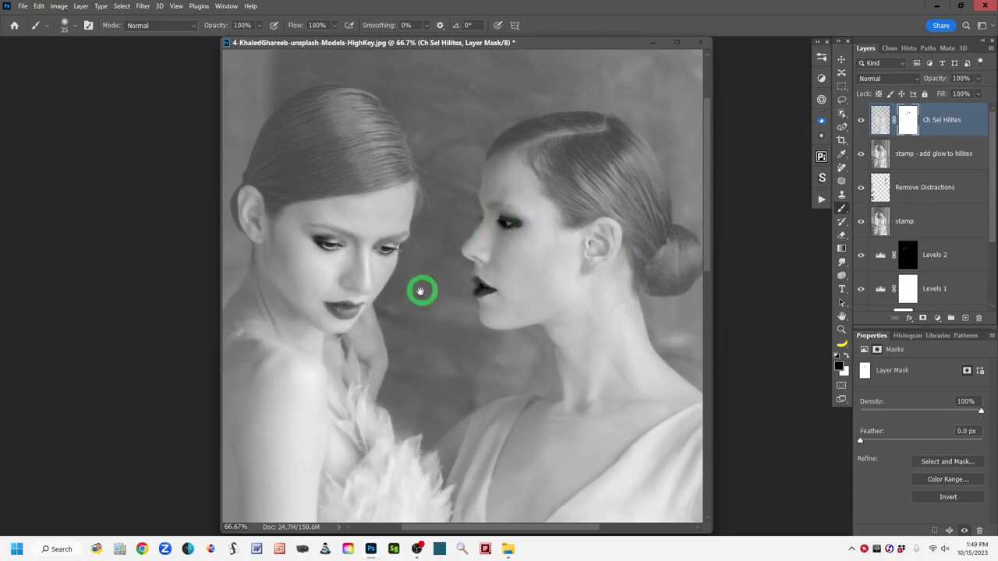
Paint black on the Ch Sel Hilites mask over the left-hand model's lips and eyes.
{"action": "scroll", "coordinate": [441, 279], "scroll_direction": "left", "scroll_amount": 3}
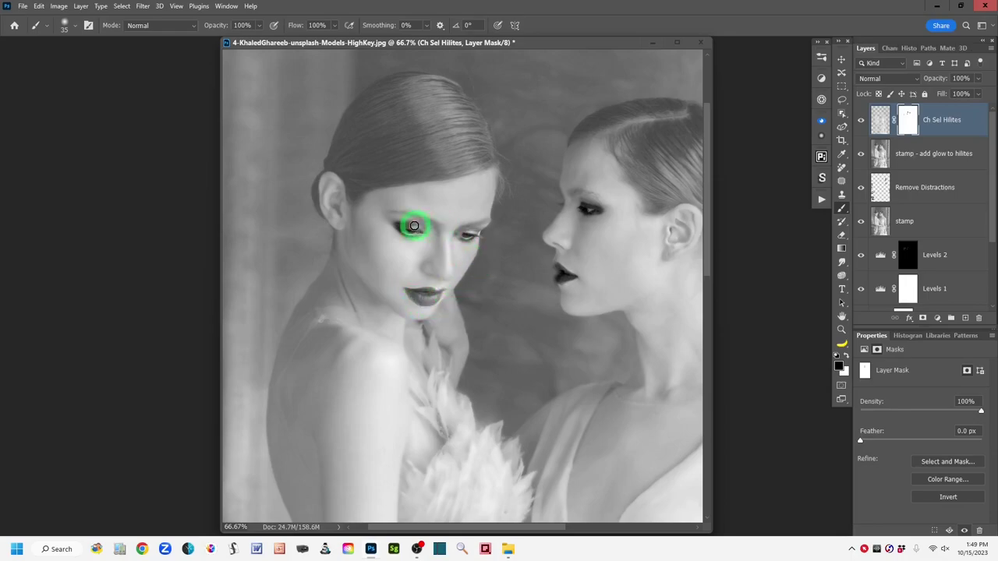
{"action": "mouse_move", "coordinate": [398, 229]}
{"action": "left_mouse_down"}
{"action": "mouse_move", "coordinate": [478, 251]}
{"action": "mouse_move", "coordinate": [461, 237]}
{"action": "mouse_move", "coordinate": [470, 236]}
{"action": "mouse_move", "coordinate": [460, 237]}
{"action": "mouse_move", "coordinate": [472, 230]}
{"action": "mouse_move", "coordinate": [465, 225]}
{"action": "mouse_move", "coordinate": [484, 223]}
{"action": "mouse_move", "coordinate": [441, 230]}
{"action": "mouse_move", "coordinate": [329, 191]}
{"action": "mouse_move", "coordinate": [337, 218]}
{"action": "mouse_move", "coordinate": [339, 183]}
{"action": "left_mouse_up"}
{"action": "left_click", "coordinate": [747, 346]}
{"action": "key", "text": "ctrl+minus"}
{"action": "key", "text": "ctrl+minus"}
{"action": "key", "text": "ctrl+minus"}
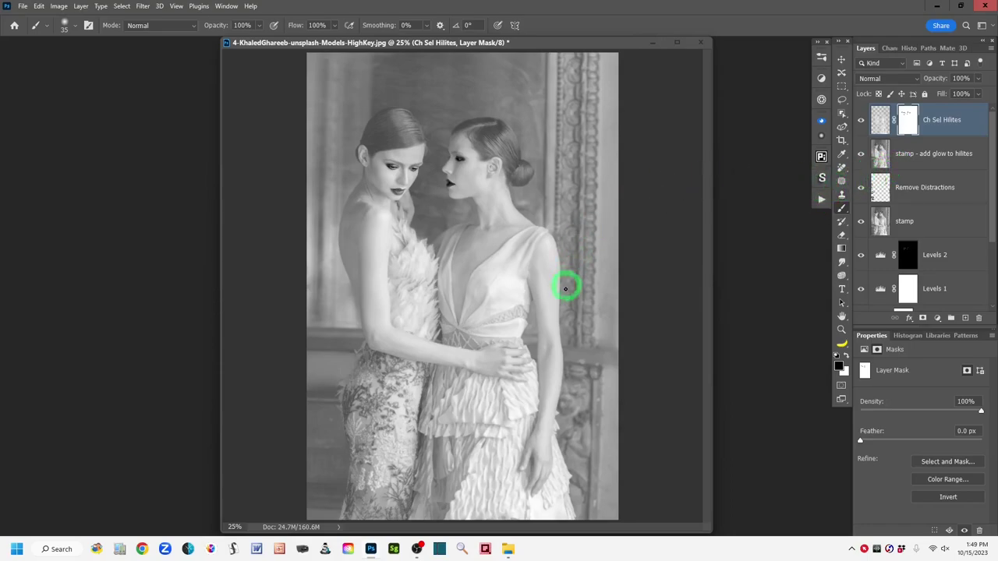
Toggle the Ch Sel Hilites layer off and on to compare the photo with and without the glow.
{"action": "left_click", "coordinate": [860, 120]}
{"action": "left_click", "coordinate": [860, 121]}
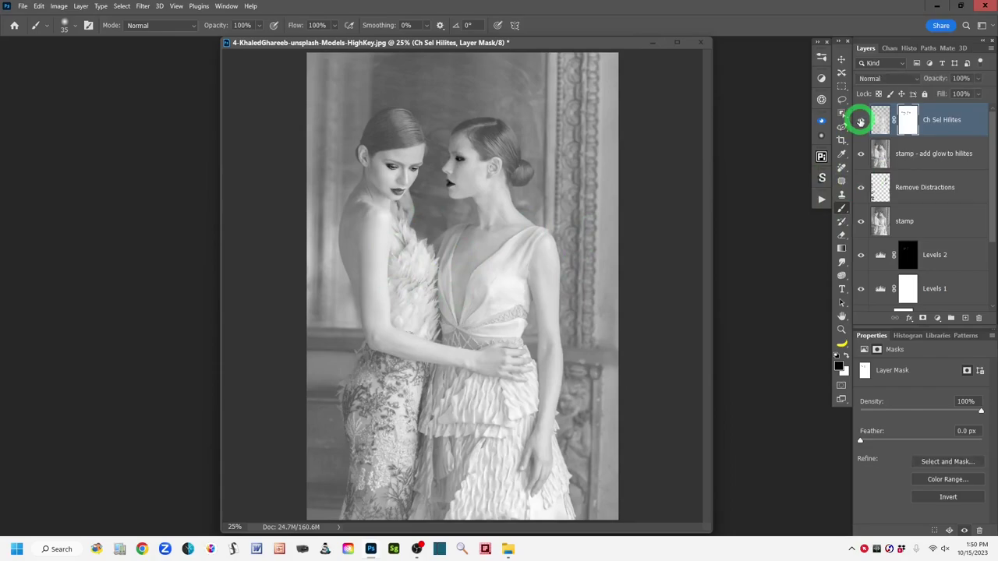
{"action": "left_click", "coordinate": [860, 120]}
{"action": "left_click", "coordinate": [860, 120]}
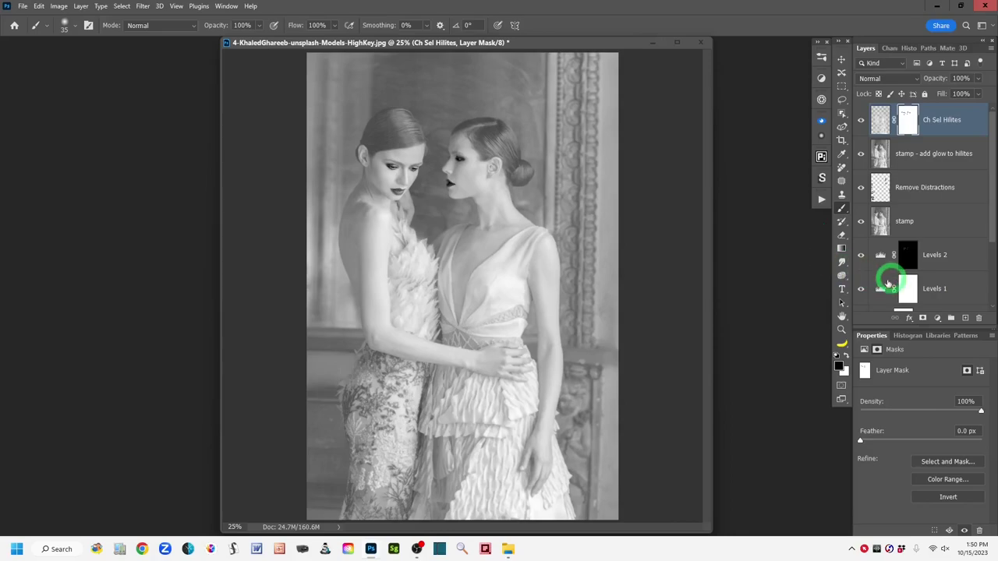
Show only the original color Background layer and restore all layers to compare it with the finished high-key version.
{"action": "left_click_drag", "start_coordinate": [987, 230], "coordinate": [981, 303]}
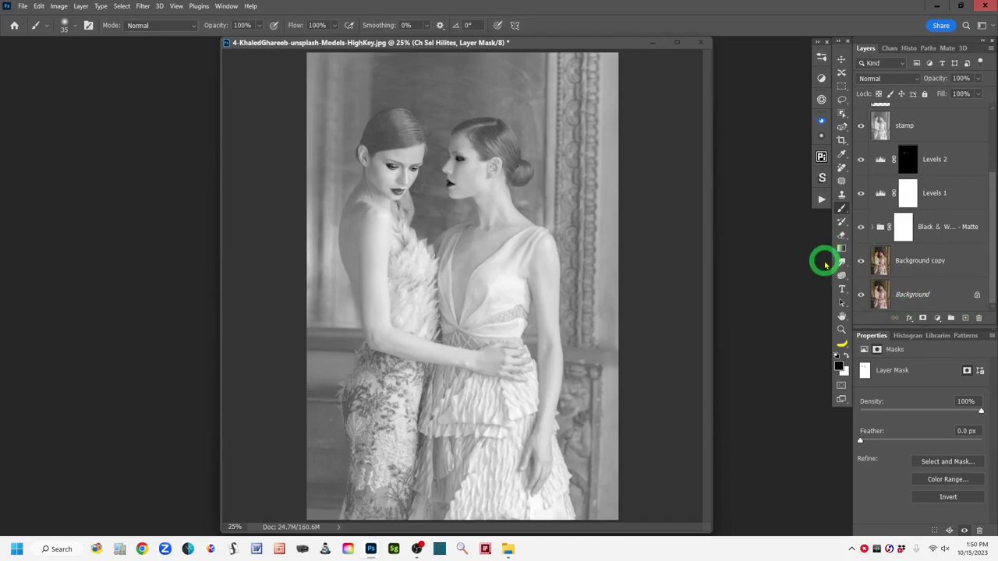
{"action": "left_click", "coordinate": [860, 297], "text": "alt"}
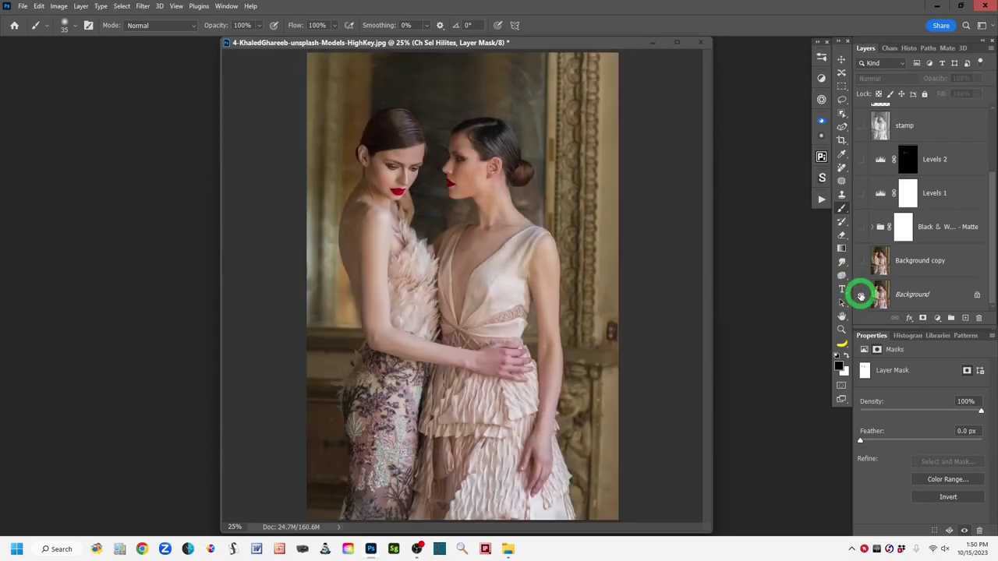
{"action": "left_click", "coordinate": [861, 296], "text": "alt"}
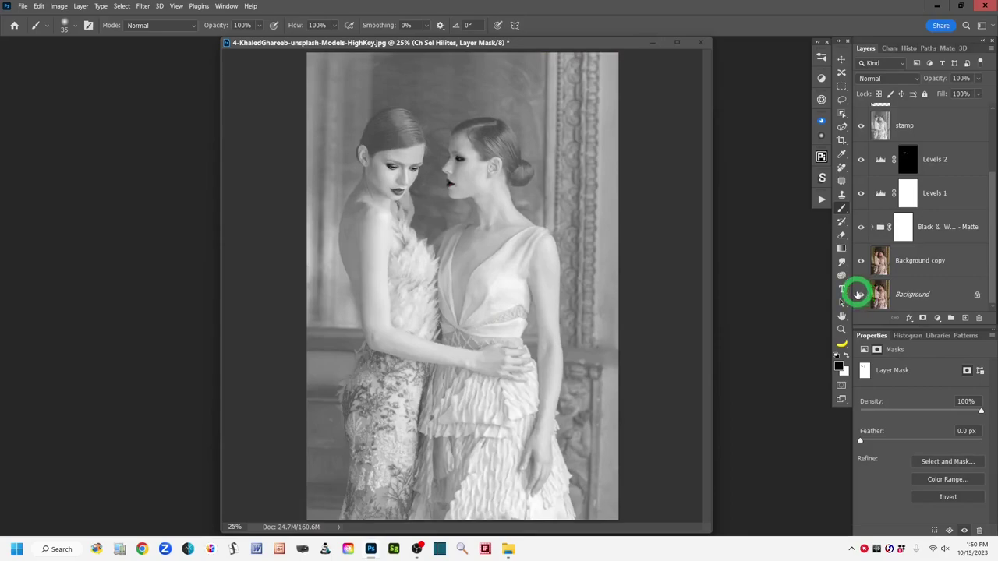
Examine the image's histogram, return to the layer mask properties, and bring the topmost layers back into view.
{"action": "left_click", "coordinate": [909, 337]}
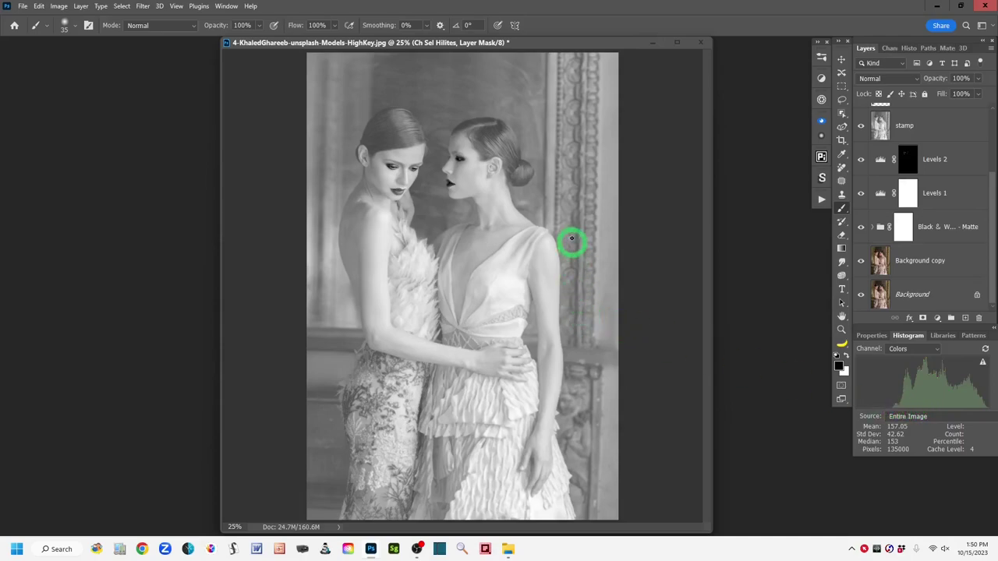
{"action": "mouse_move", "coordinate": [406, 145]}
{"action": "left_mouse_down"}
{"action": "mouse_move", "coordinate": [393, 175]}
{"action": "mouse_move", "coordinate": [390, 133]}
{"action": "mouse_move", "coordinate": [379, 142]}
{"action": "mouse_move", "coordinate": [389, 165]}
{"action": "left_mouse_up"}
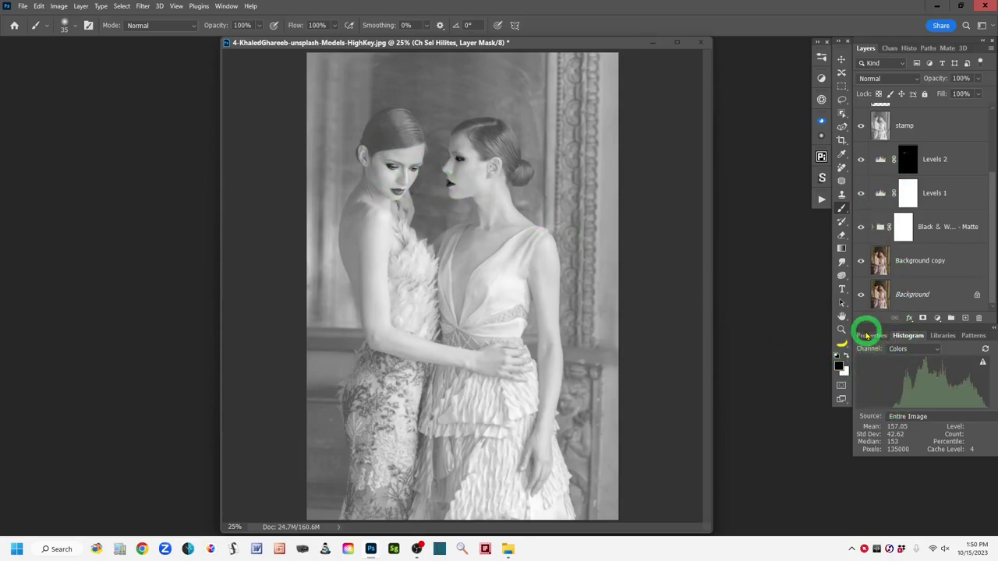
{"action": "left_click", "coordinate": [867, 337]}
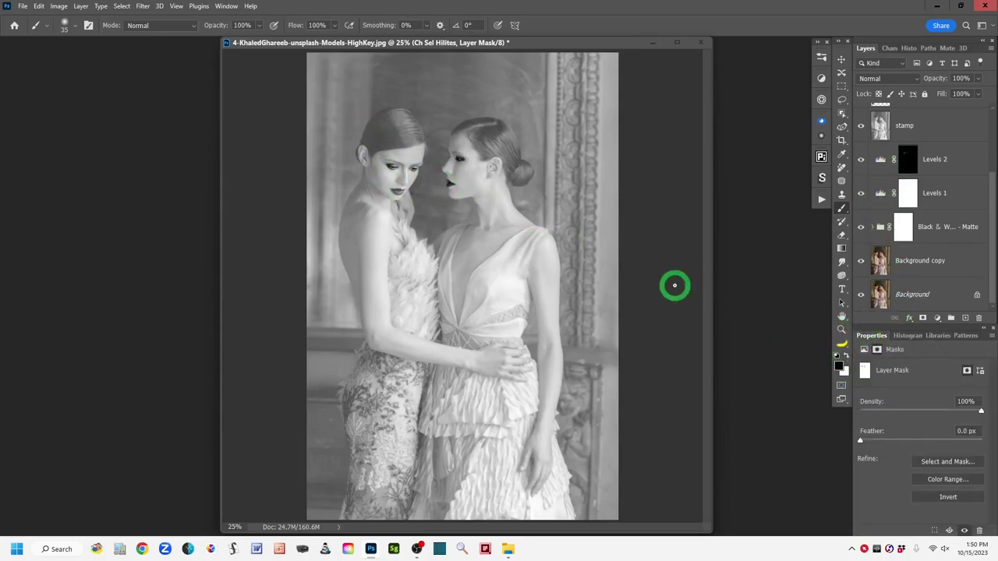
{"action": "left_click_drag", "start_coordinate": [986, 268], "coordinate": [992, 140]}
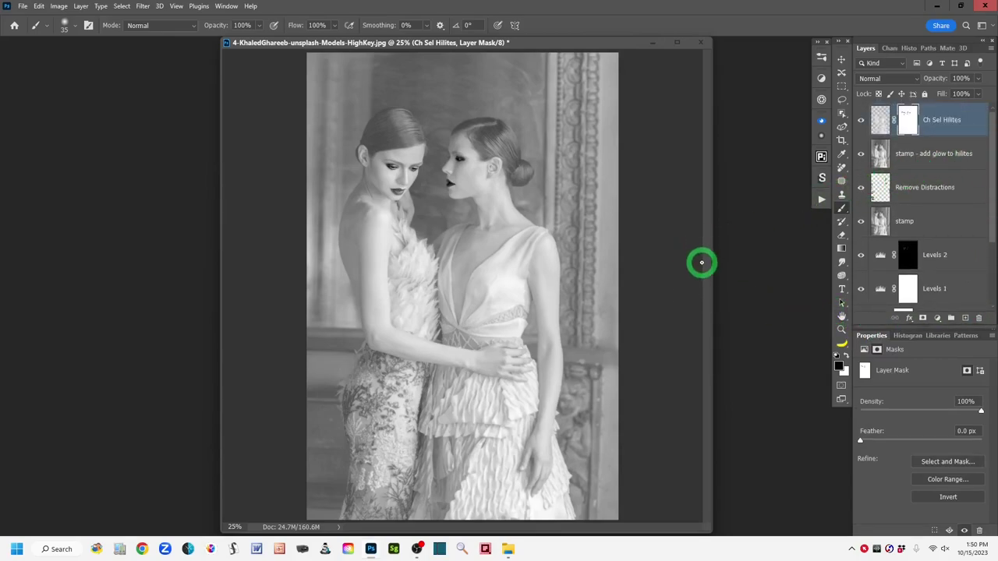